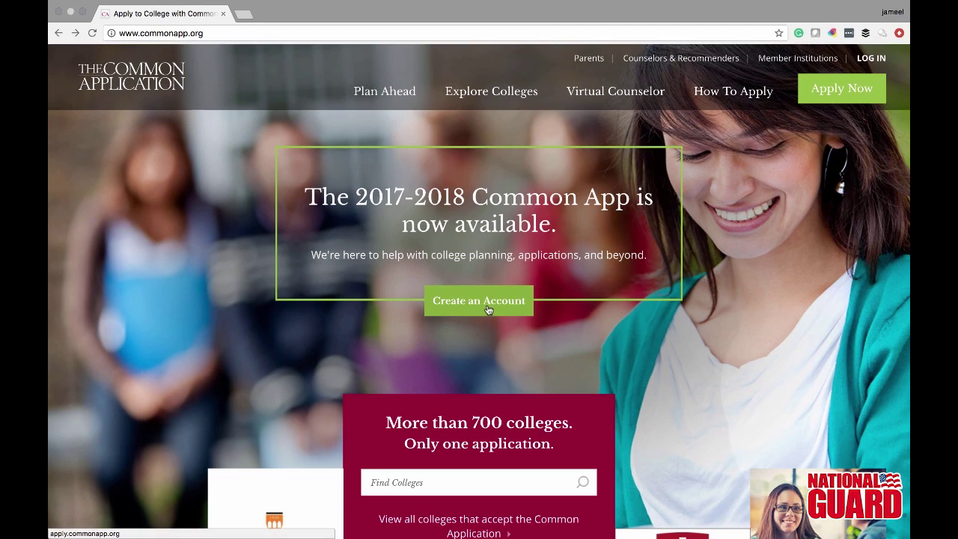
- Start a new Common App account with Student as the registration type and reach Login Credentials
click(487, 310)
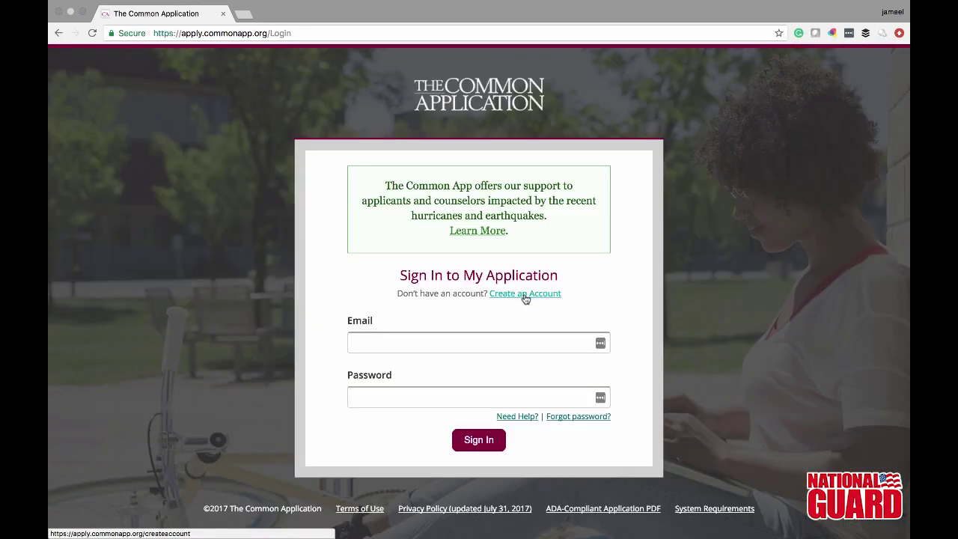
click(525, 297)
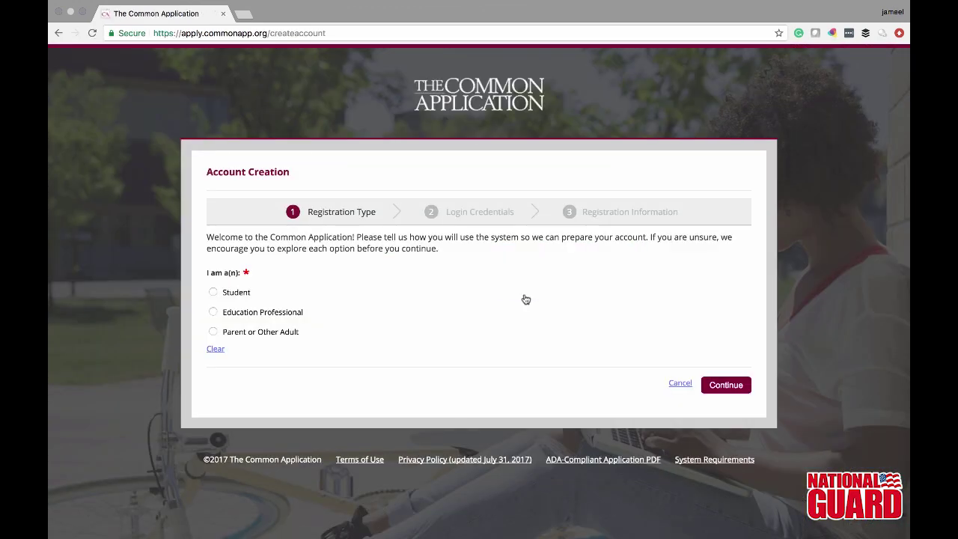
click(229, 292)
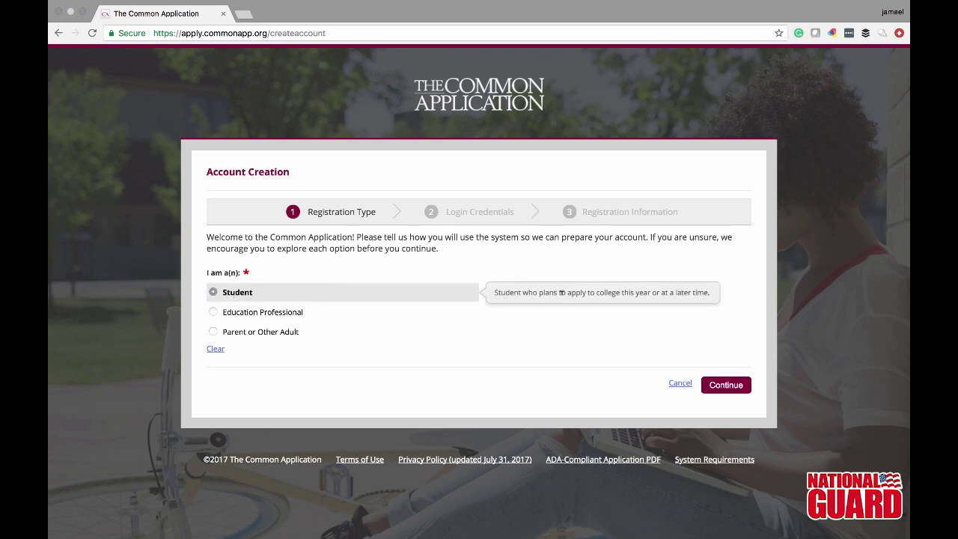
click(725, 385)
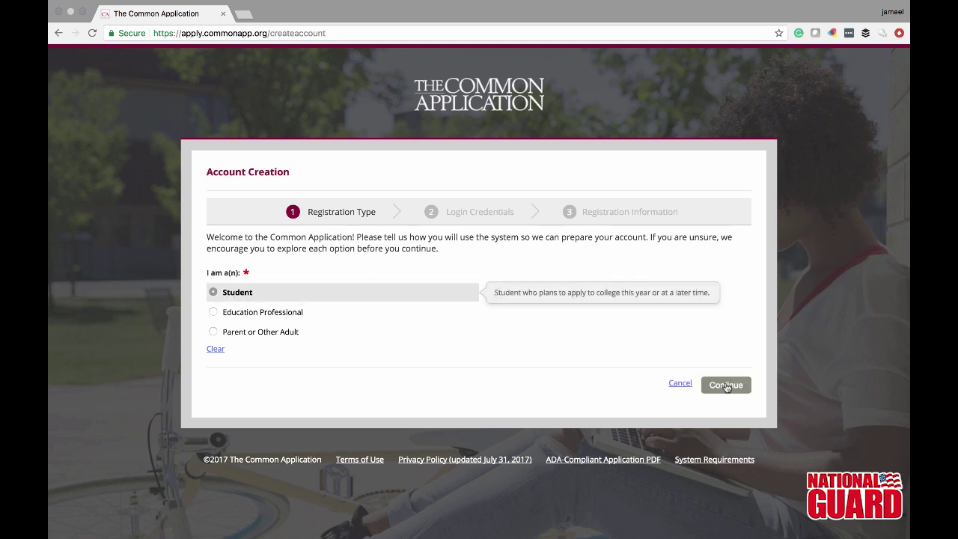
click(725, 385)
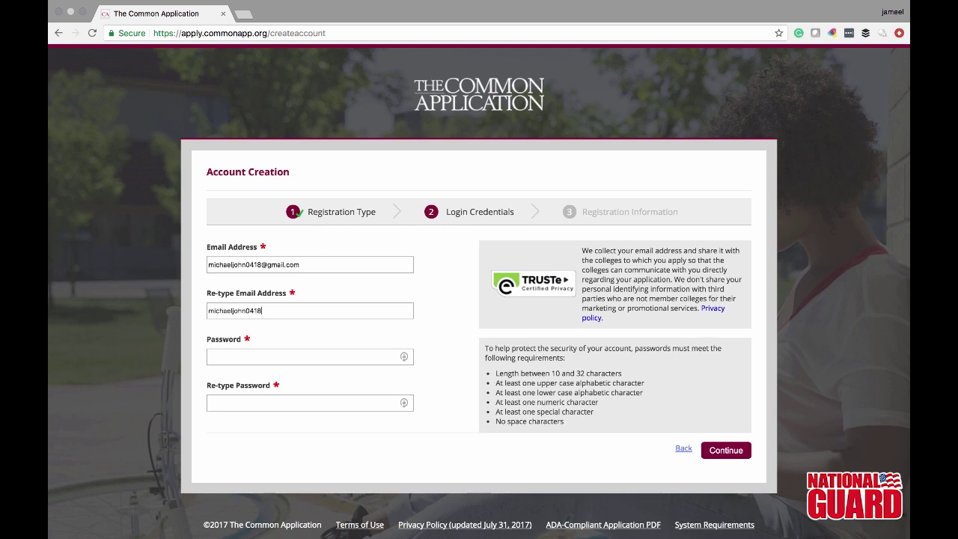
- Enter the account e-mail and password in both fields and submit the login credentials
text(@gmail.com)
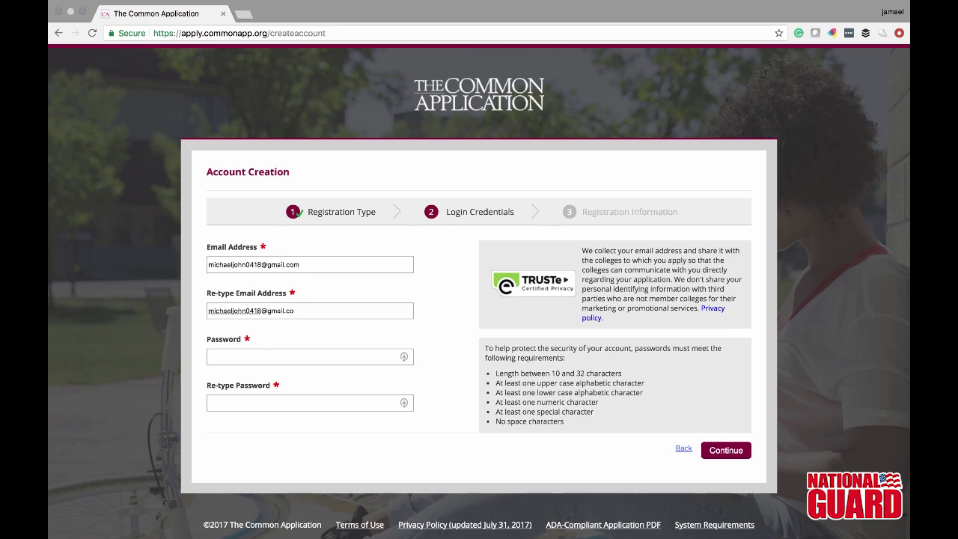
click(227, 352)
text(••••)
click(725, 449)
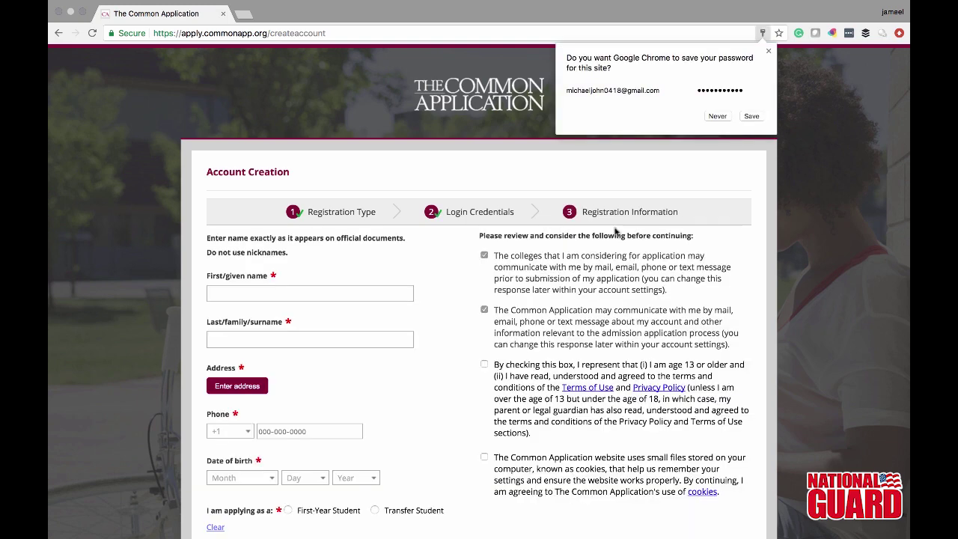
- Let Chrome save the password and enter the applicant's first and last name
click(749, 116)
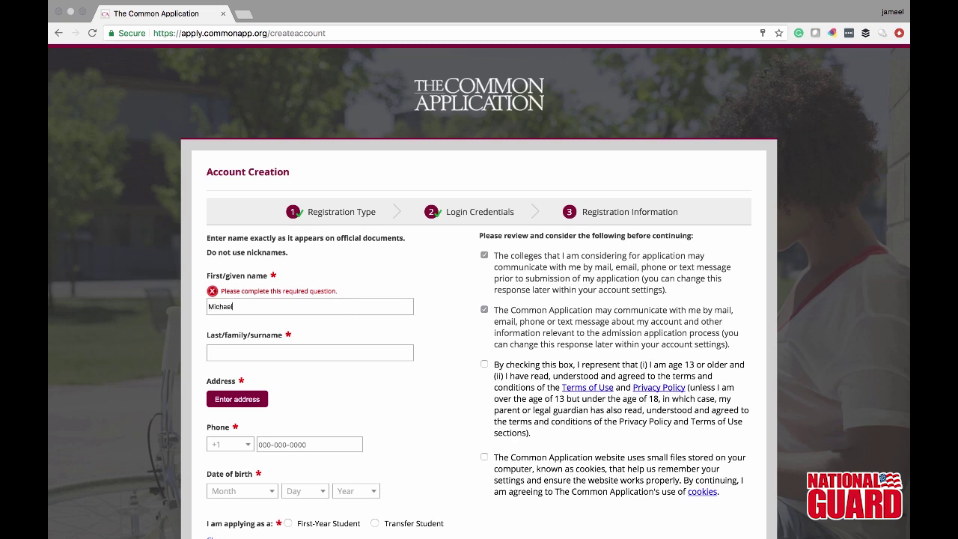
click(264, 354)
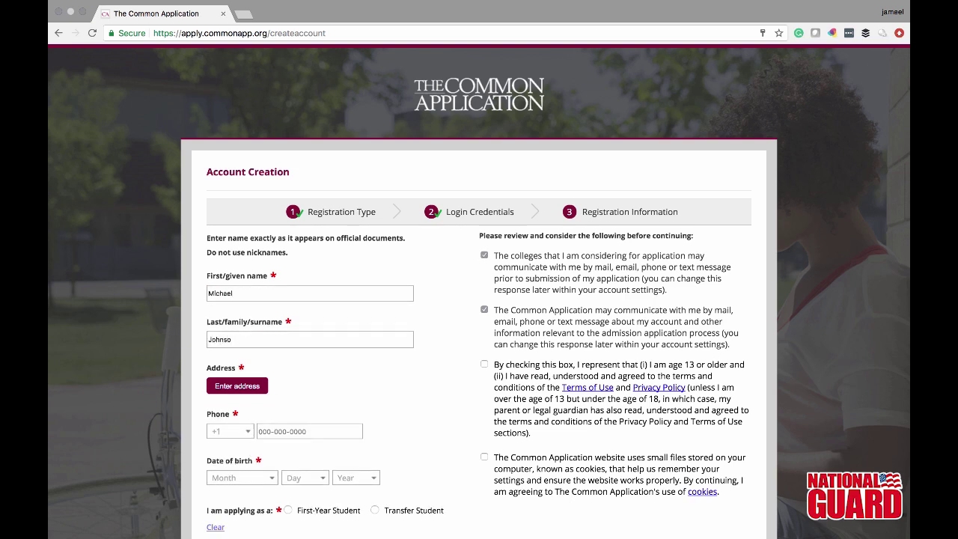
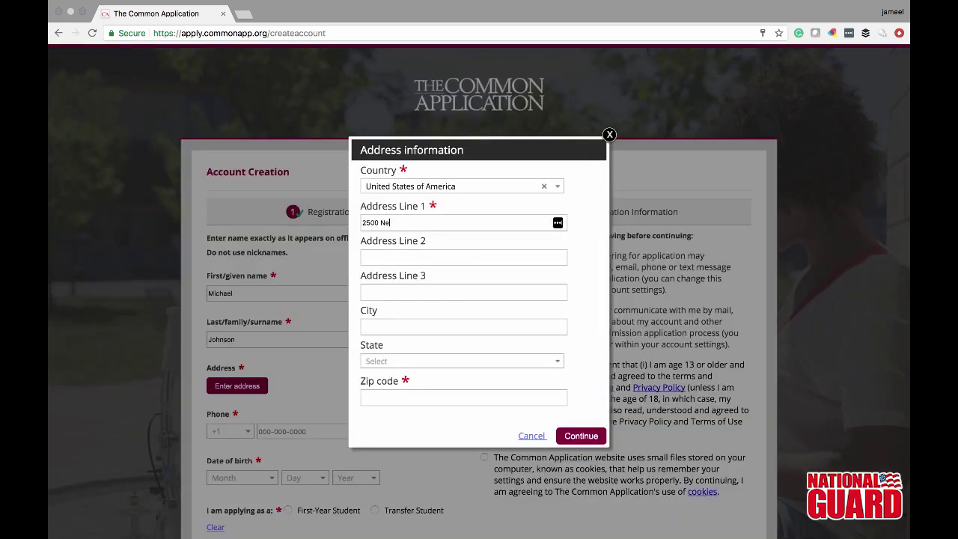
- Fill in the home address with city Sacramento and state California
click(391, 361)
text(c)
click(416, 394)
click(417, 395)
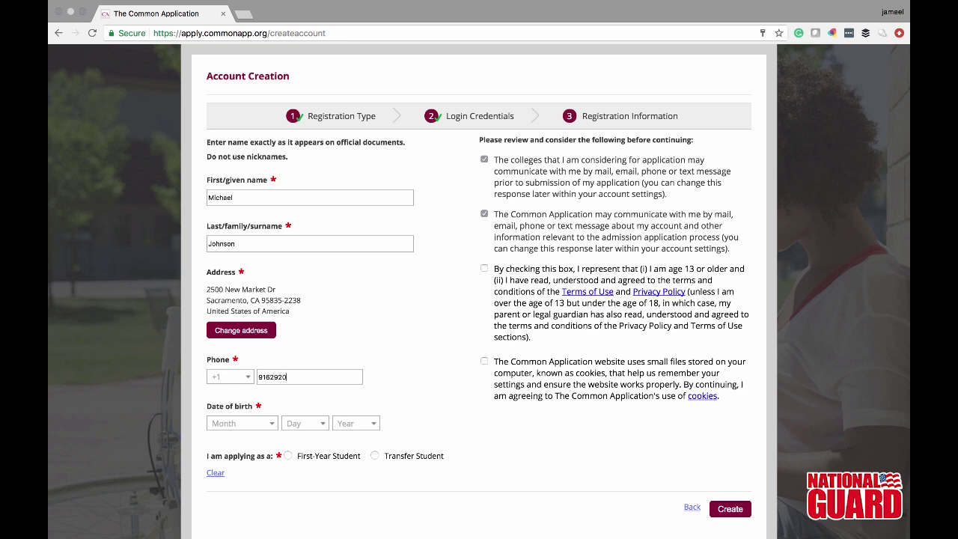
- Set the date of birth to April 18, 2000
click(232, 427)
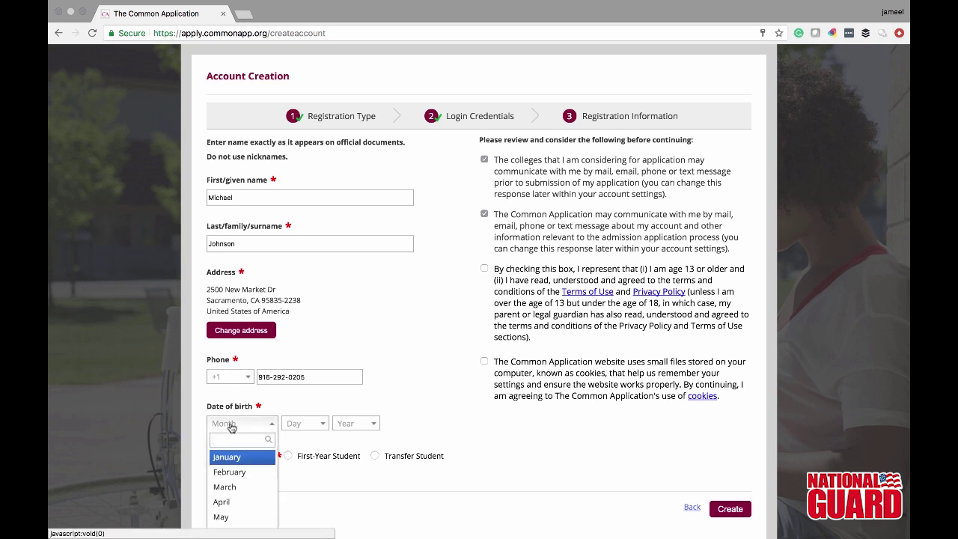
click(239, 501)
click(303, 436)
text(18)
click(315, 470)
click(362, 437)
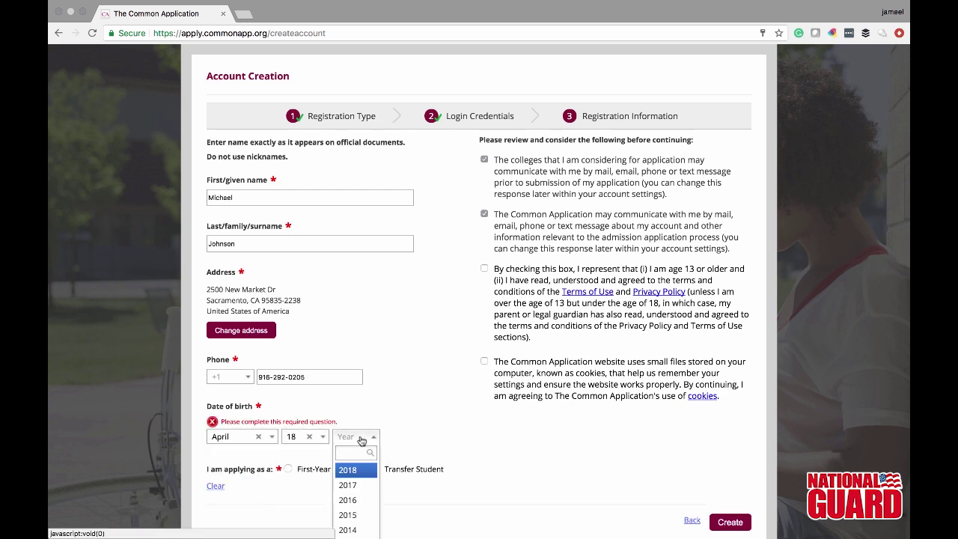
text(2000)
click(358, 471)
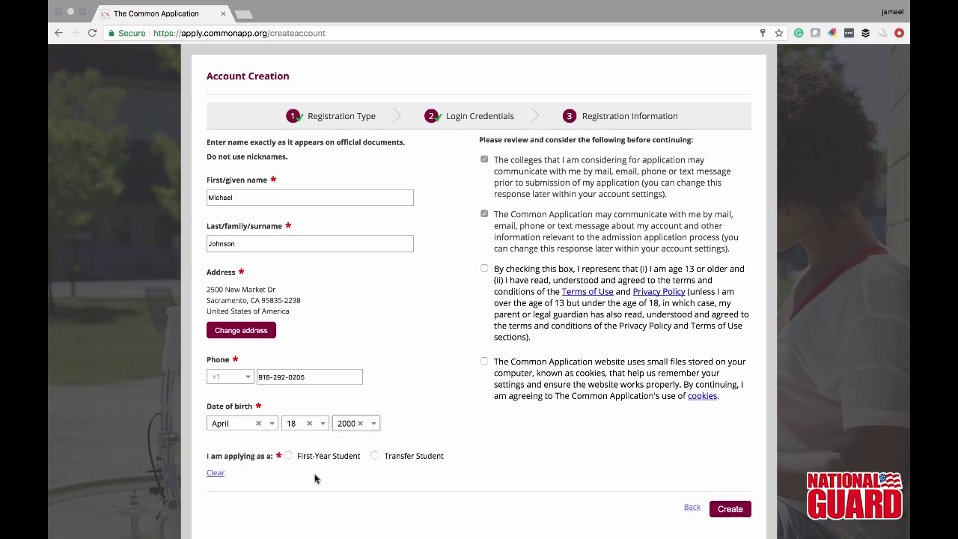
- Choose First-Year Student starting 2017 or 2018, accept terms and cookies, and create the account
click(289, 456)
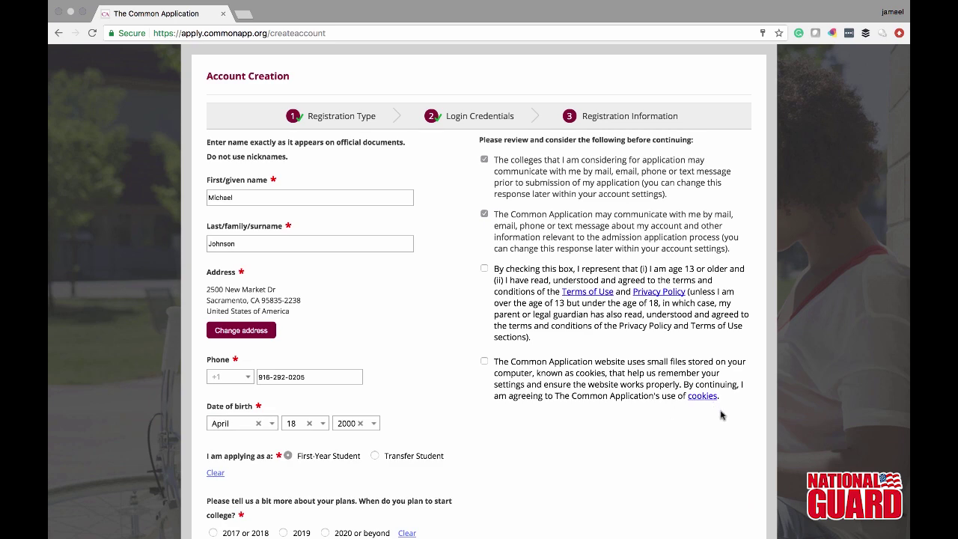
scroll(716, 419, down, 3)
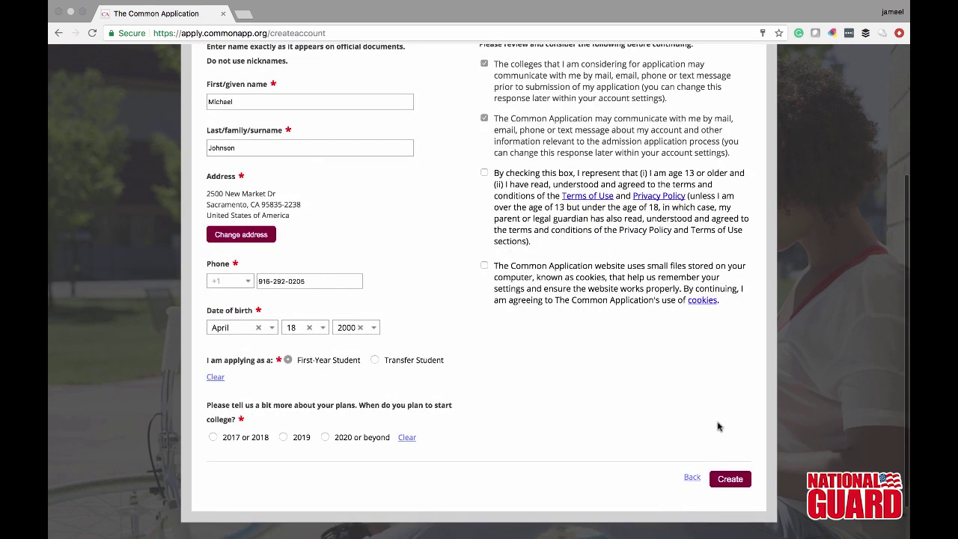
scroll(717, 425, up, 1)
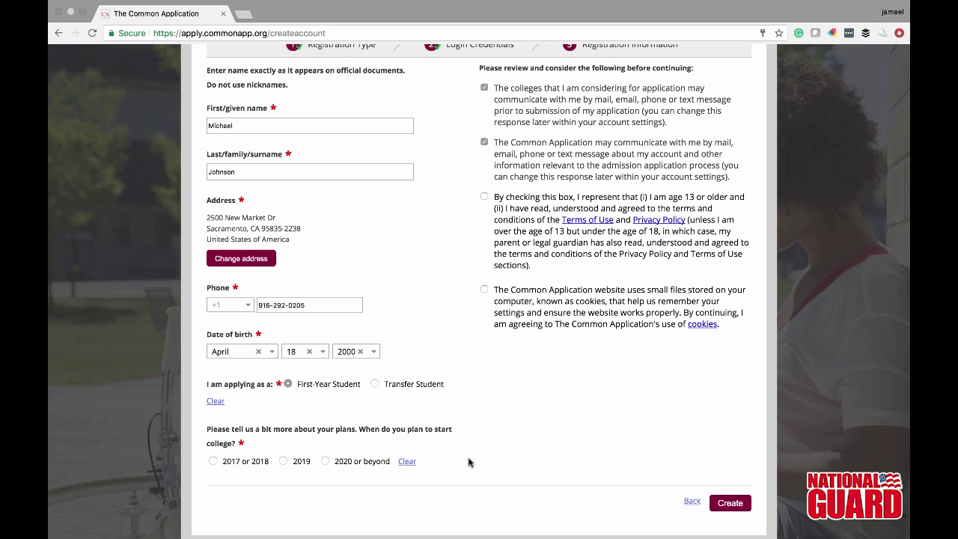
click(214, 461)
click(733, 503)
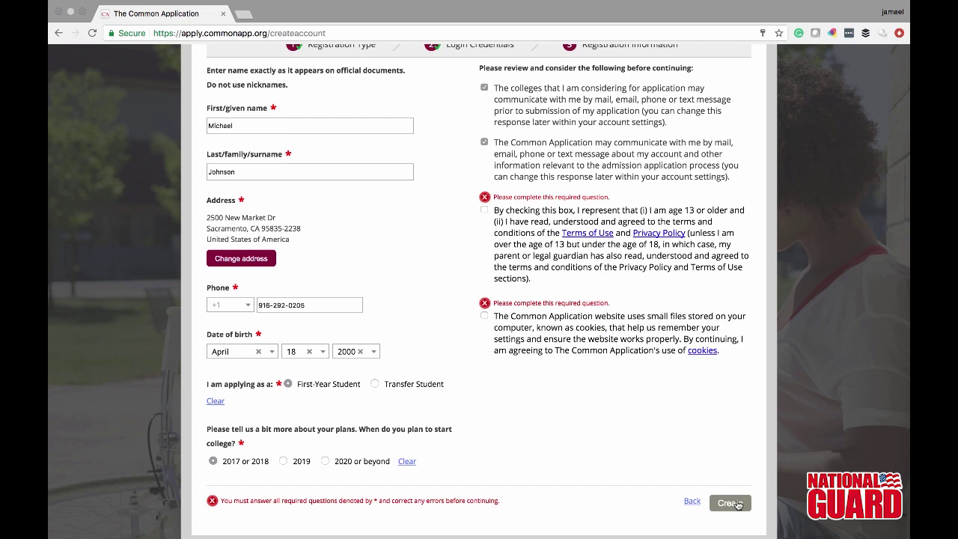
click(484, 210)
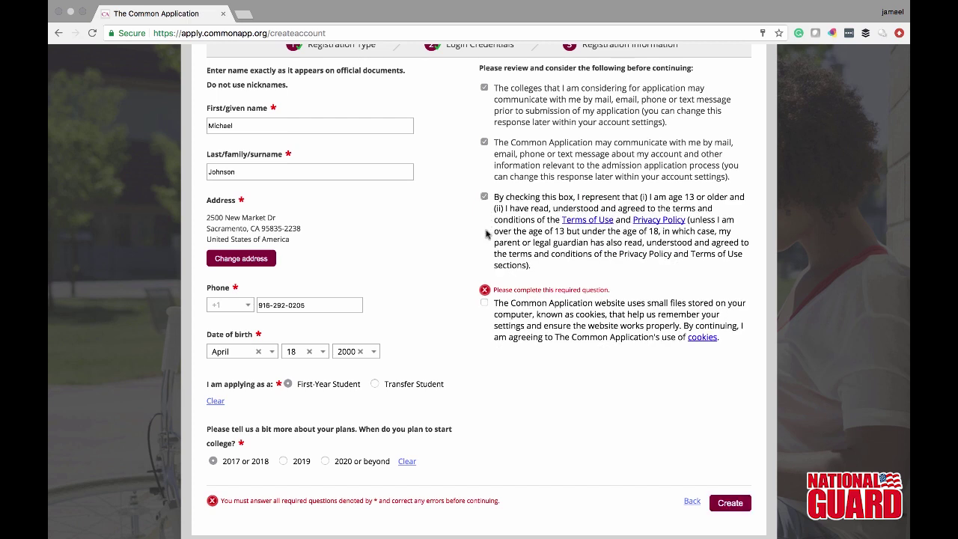
click(484, 305)
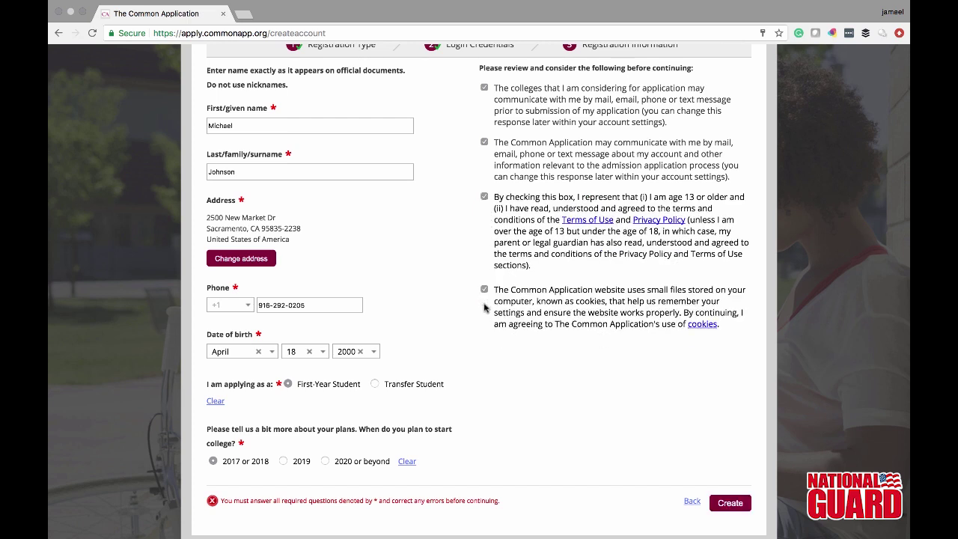
click(737, 502)
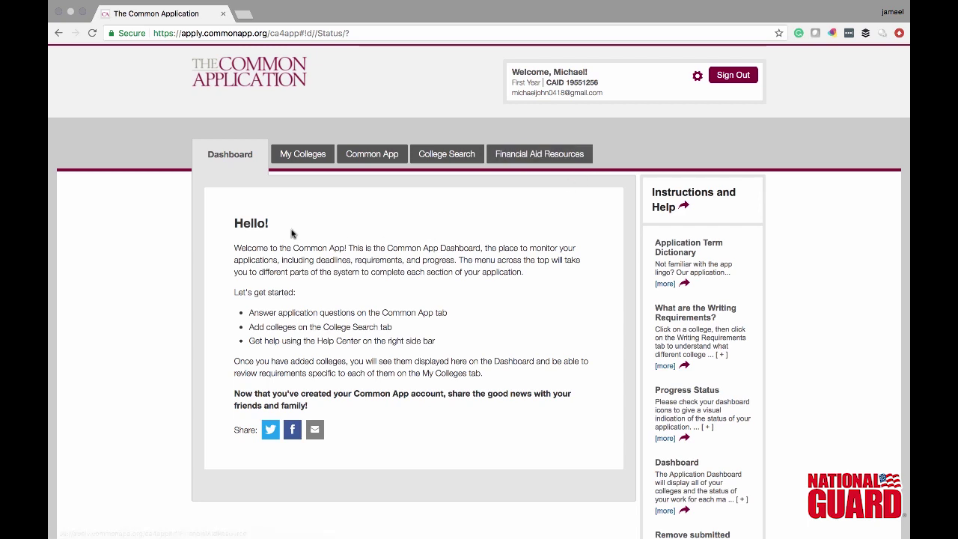
- Browse the My Colleges and College Search tabs, then switch to the Common App Profile
click(296, 155)
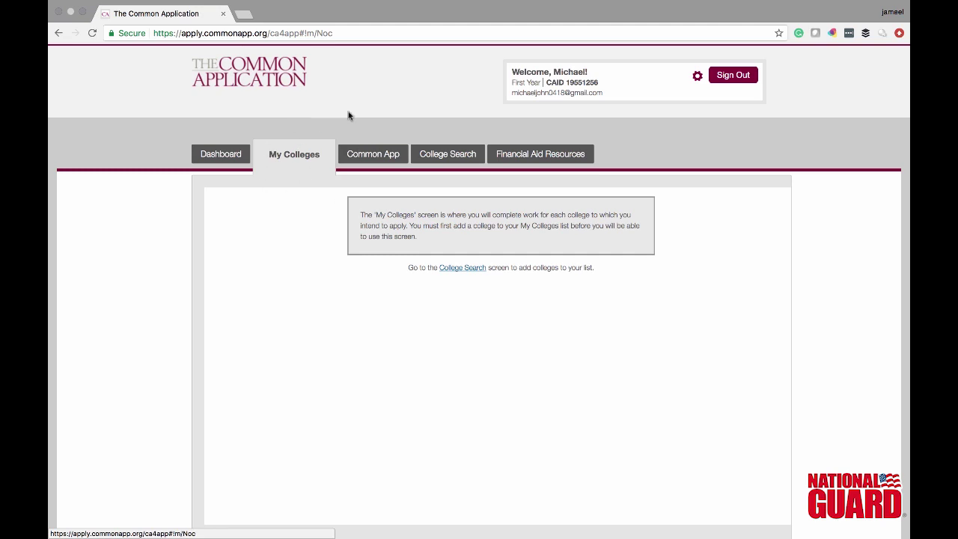
click(441, 154)
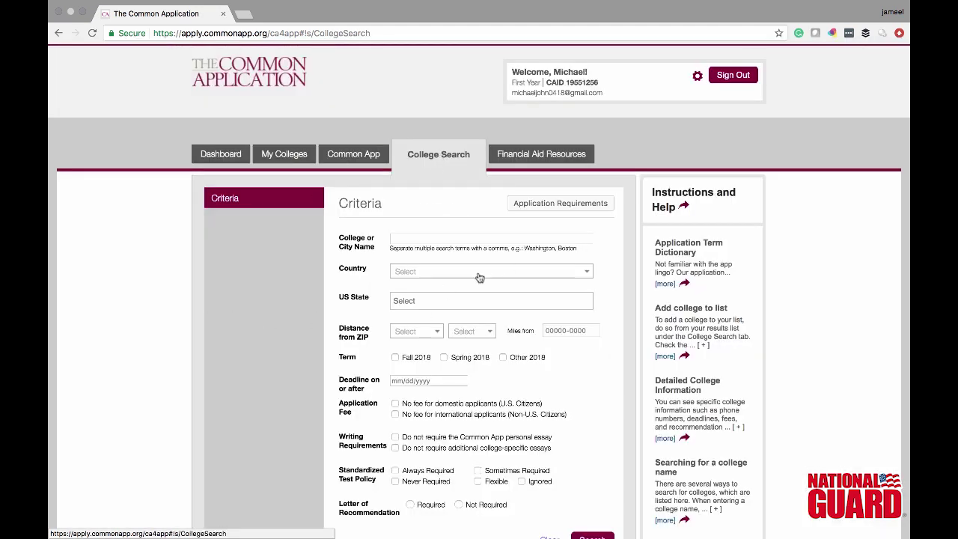
scroll(333, 238, down, 1)
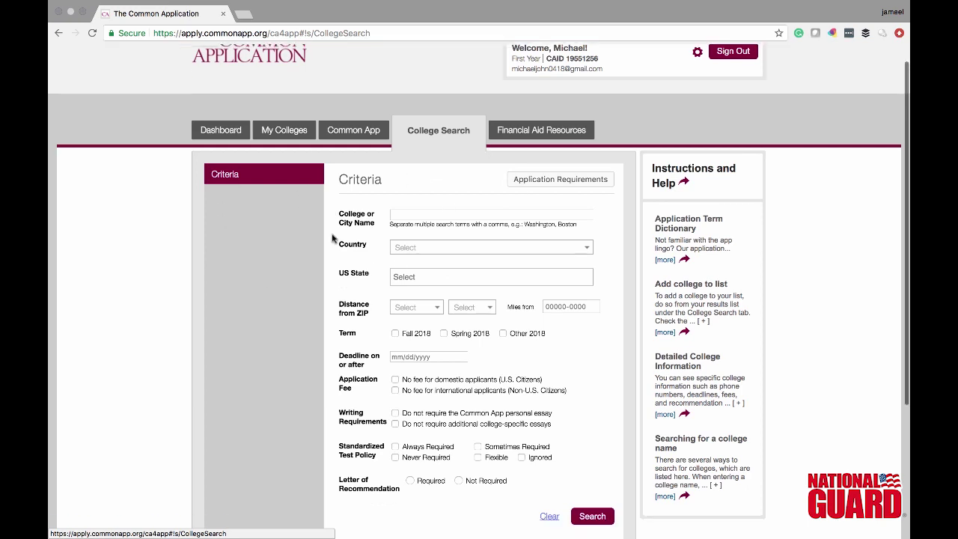
scroll(333, 238, down, 2)
scroll(333, 238, up, 2)
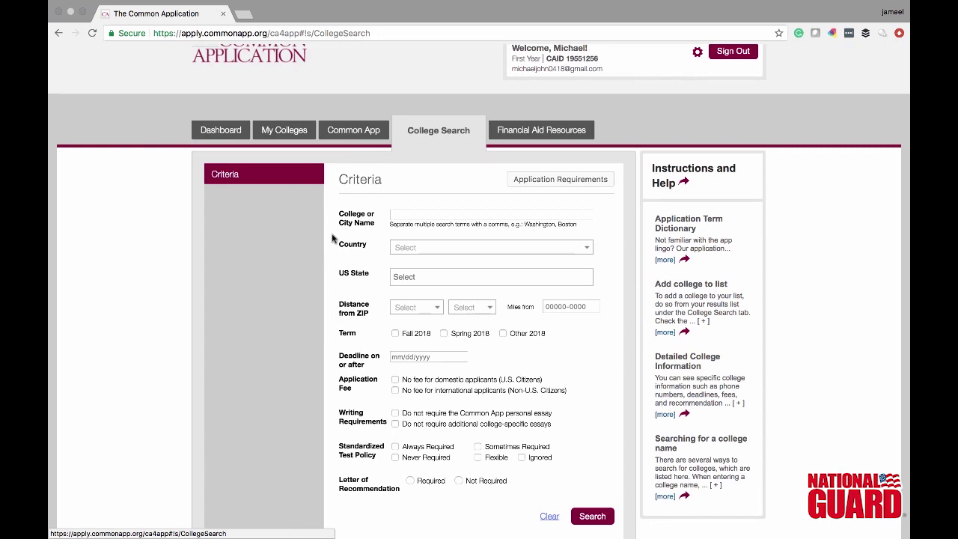
click(374, 131)
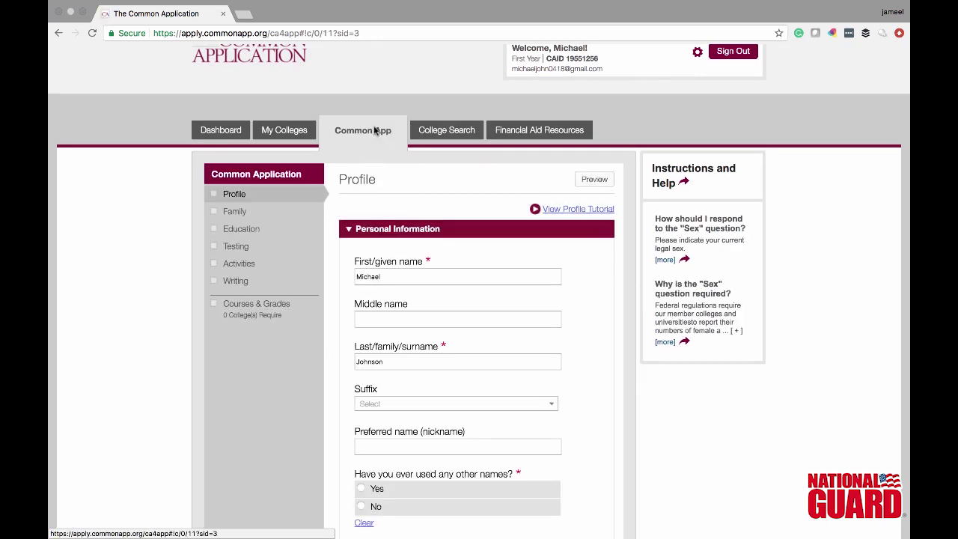
- Review the name suffix options and leave the suffix blank
click(399, 316)
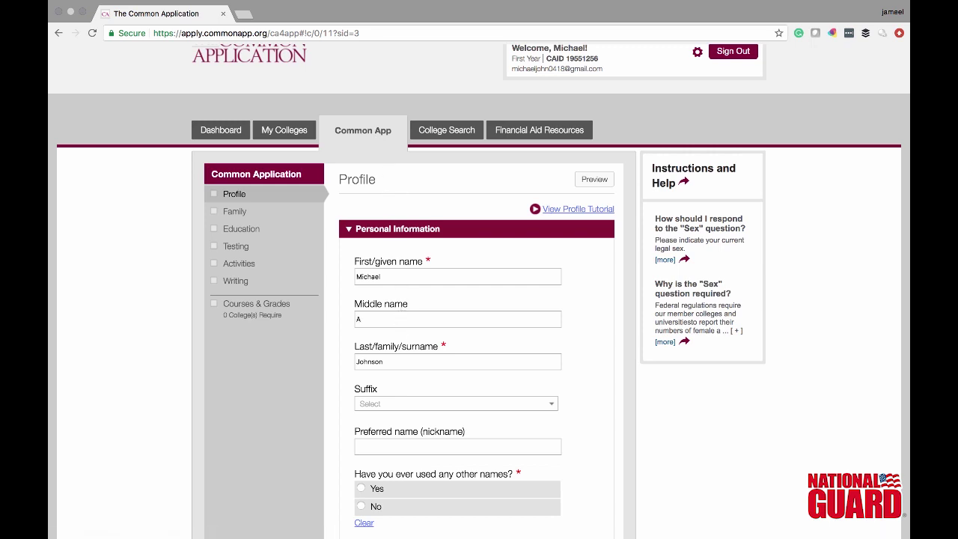
click(437, 408)
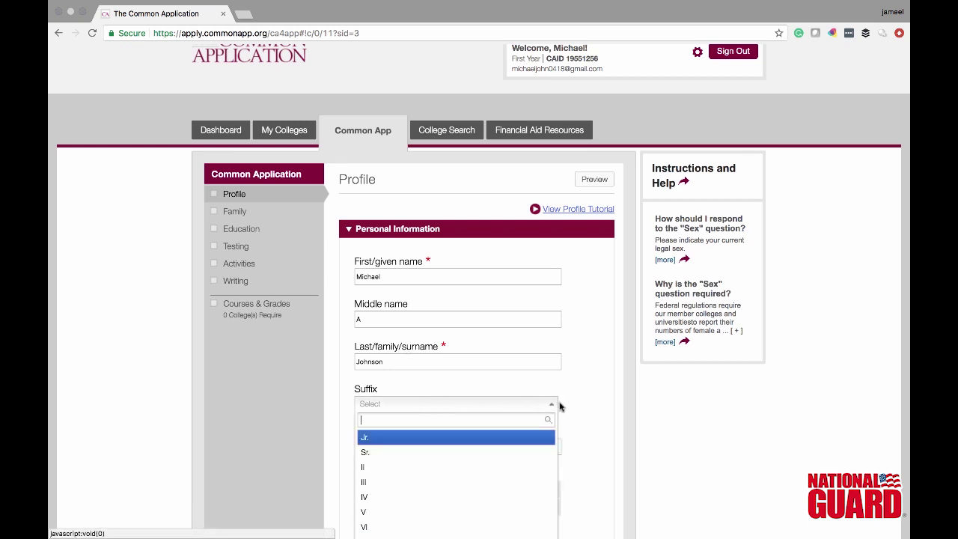
scroll(434, 445, down, 1)
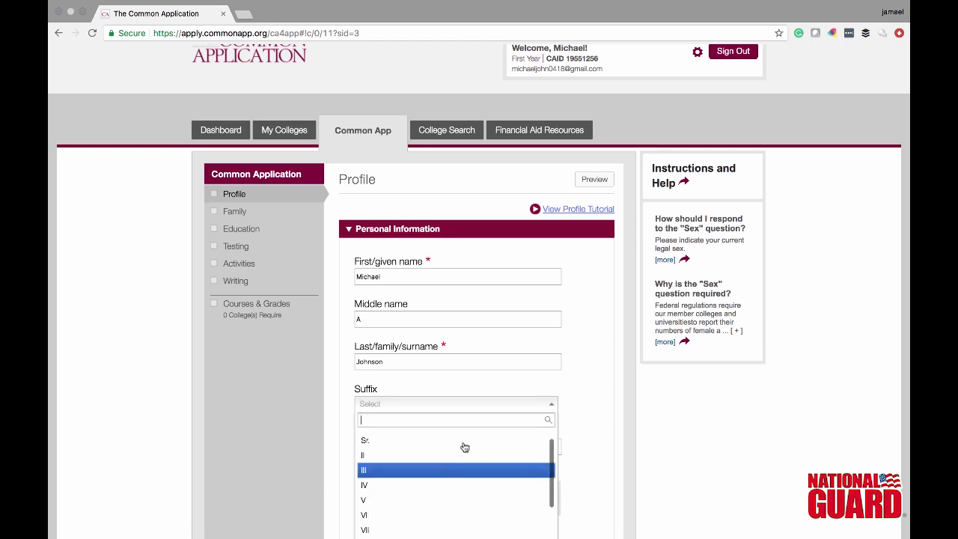
click(551, 404)
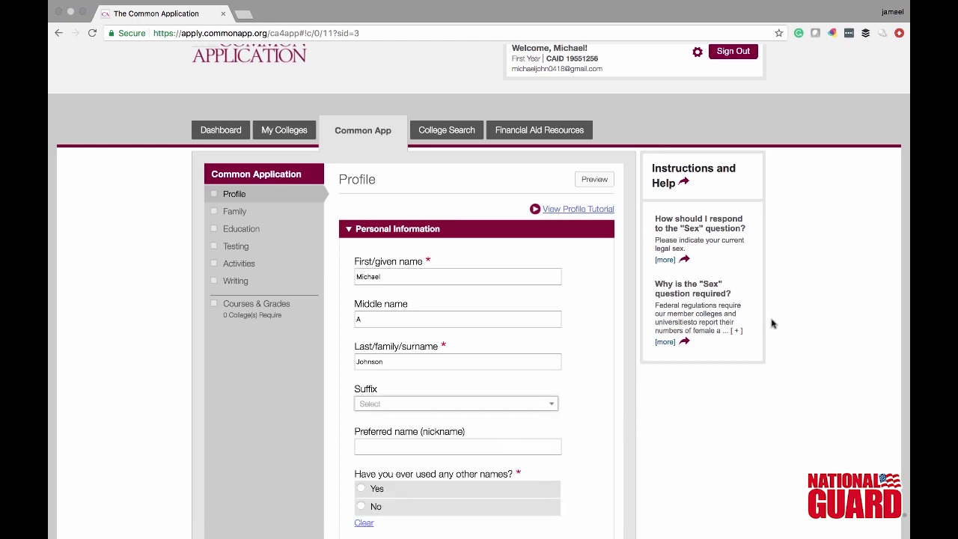
click(550, 404)
click(551, 405)
click(551, 405)
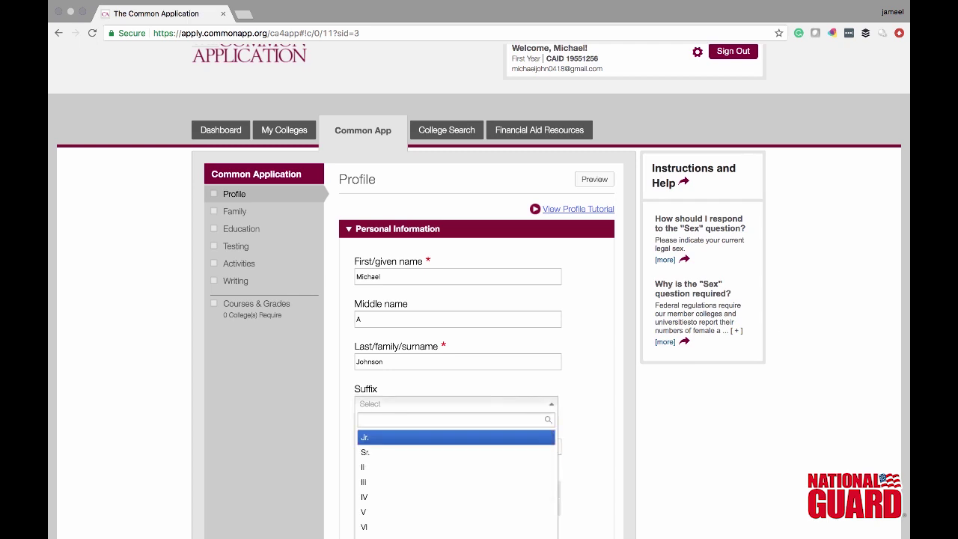
click(597, 432)
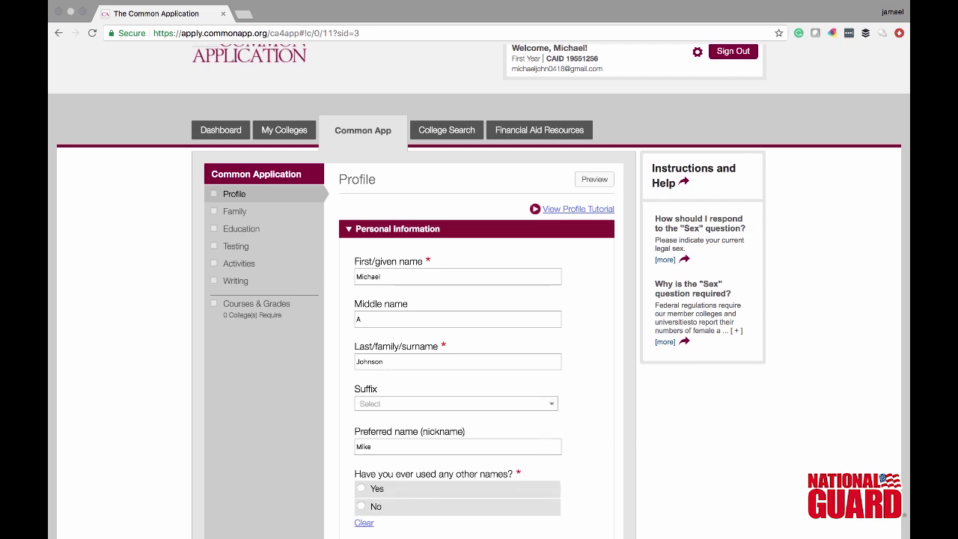
- Answer No to other names used and settle Sex on Male
click(507, 507)
scroll(605, 442, down, 1)
scroll(605, 443, down, 5)
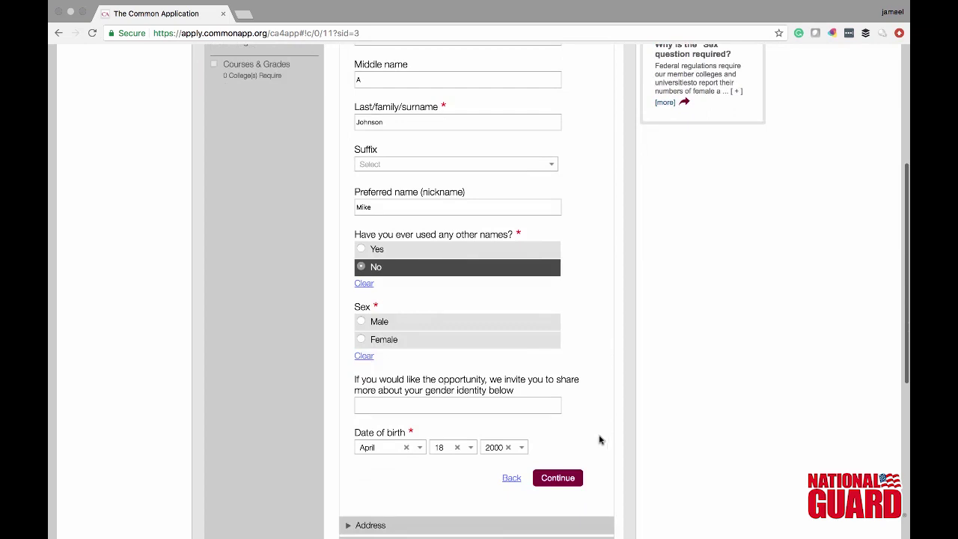
click(421, 329)
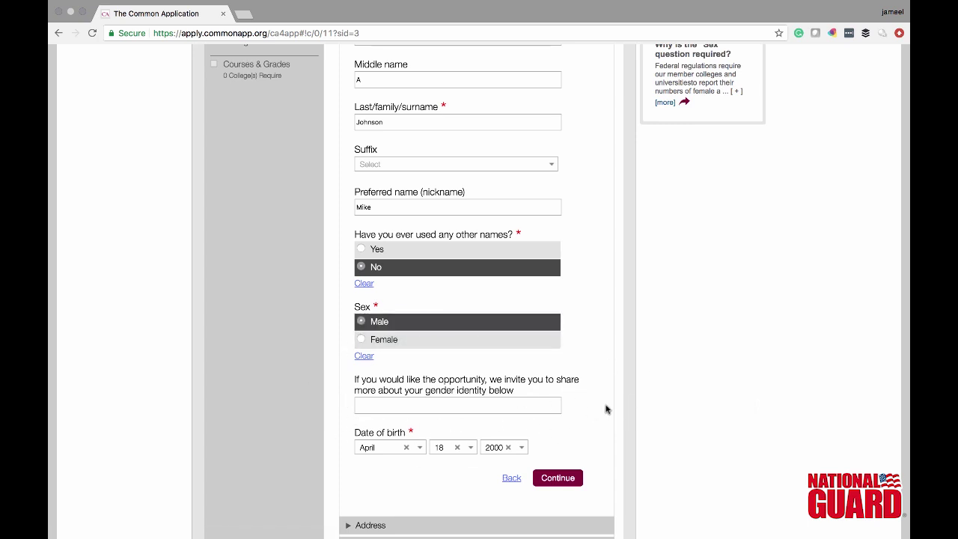
key(Down)
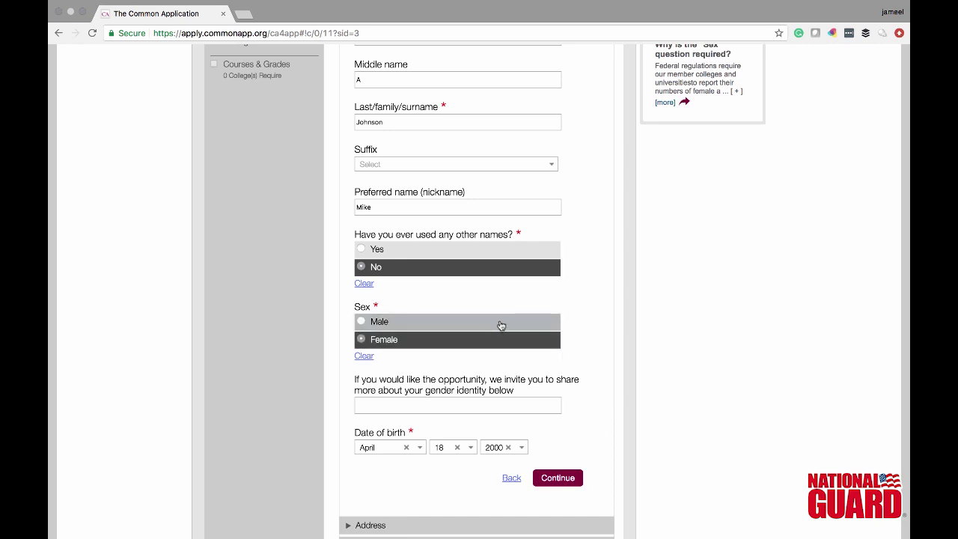
click(500, 325)
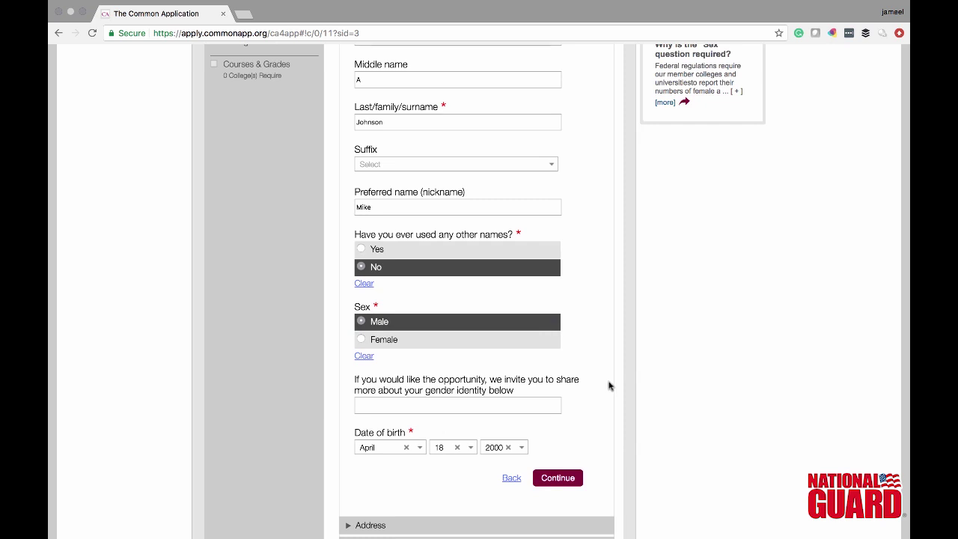
key(Down)
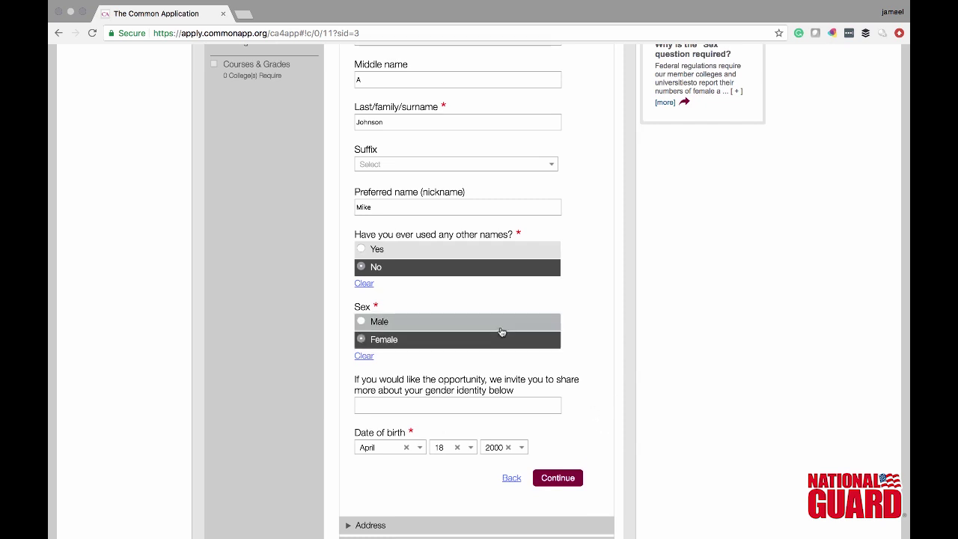
click(501, 323)
- Save personal info and the address, and record no other telephone in Contact Details
click(567, 479)
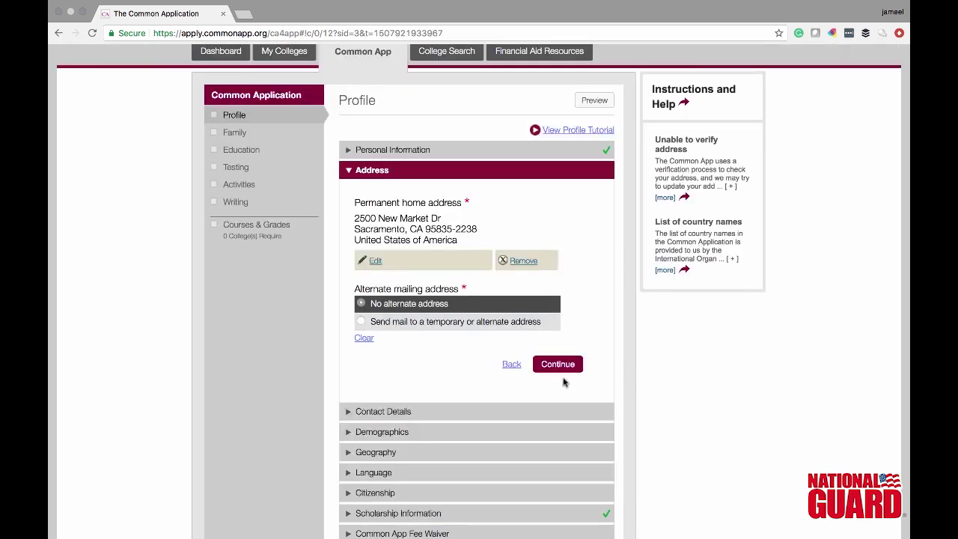
click(558, 363)
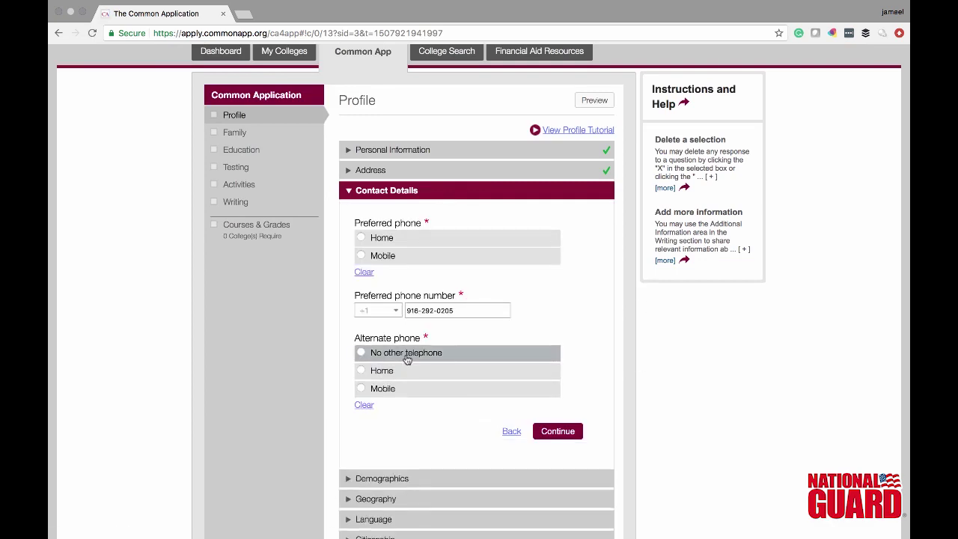
click(406, 354)
click(551, 432)
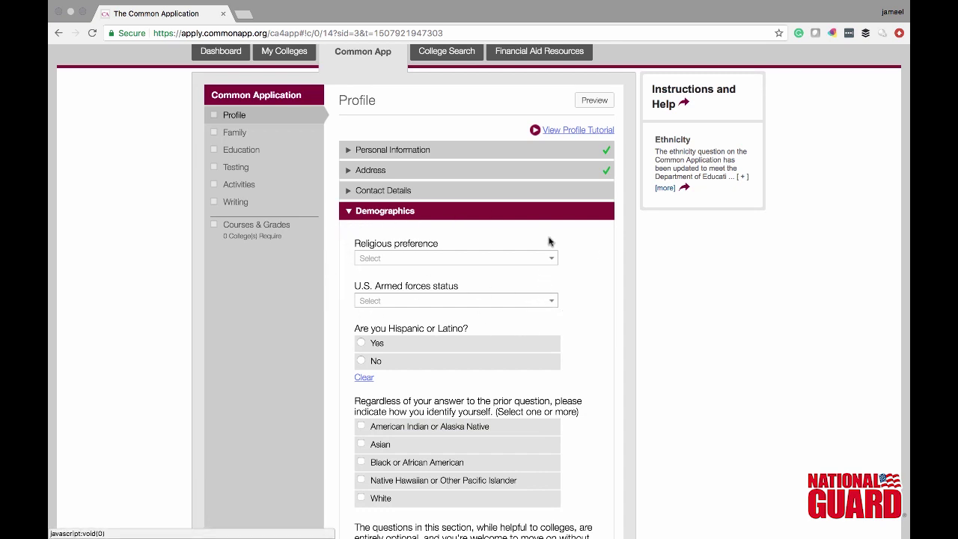
- Set religion to Buddhist, armed forces to None, Hispanic to No, and race Native Hawaiian
click(551, 259)
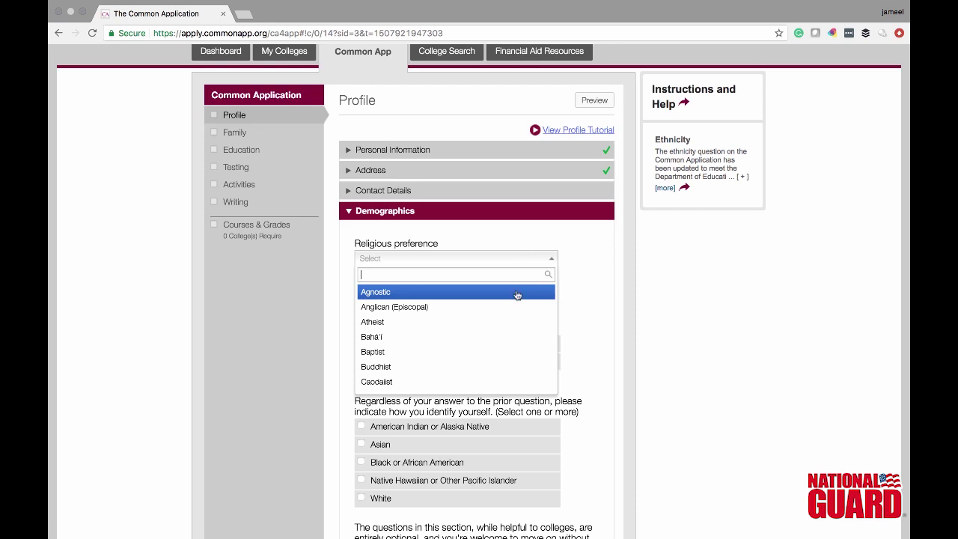
click(463, 366)
click(536, 303)
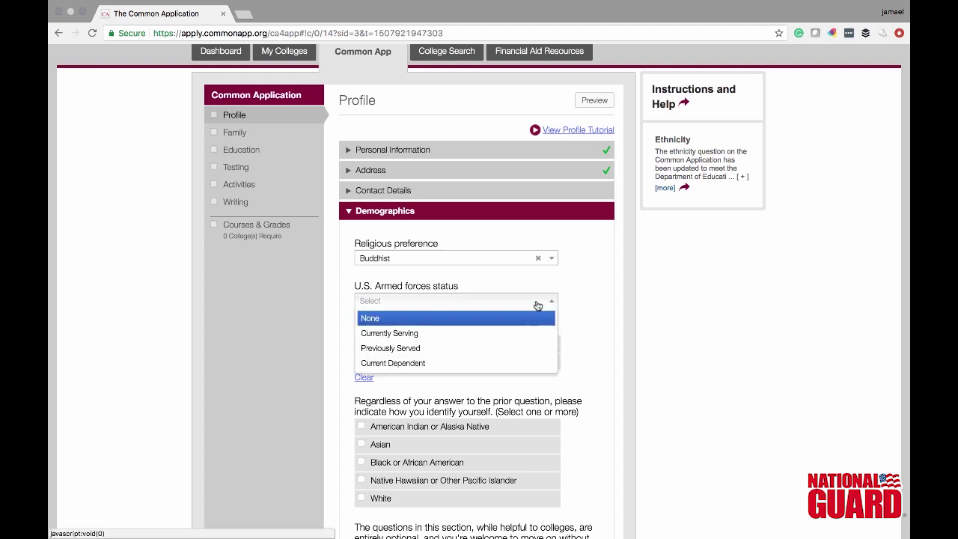
click(514, 320)
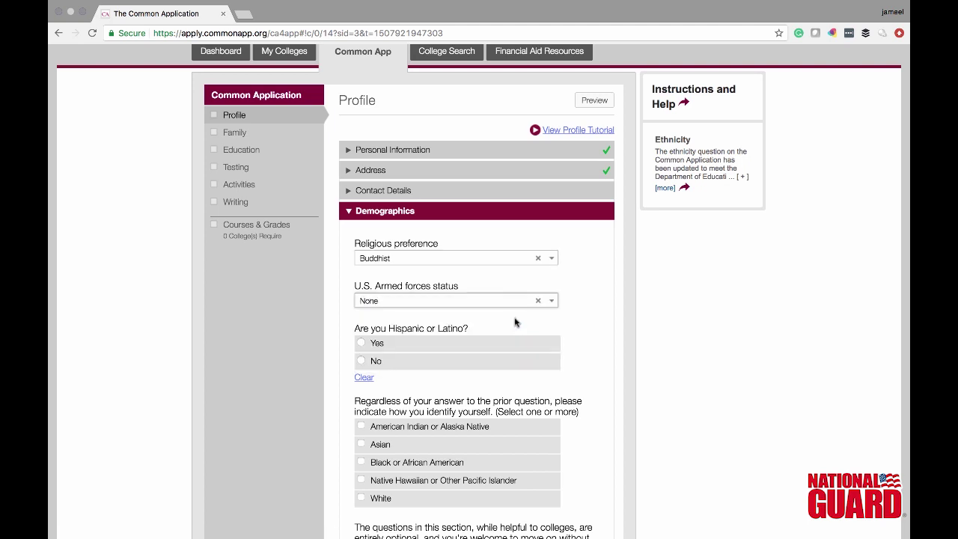
click(371, 363)
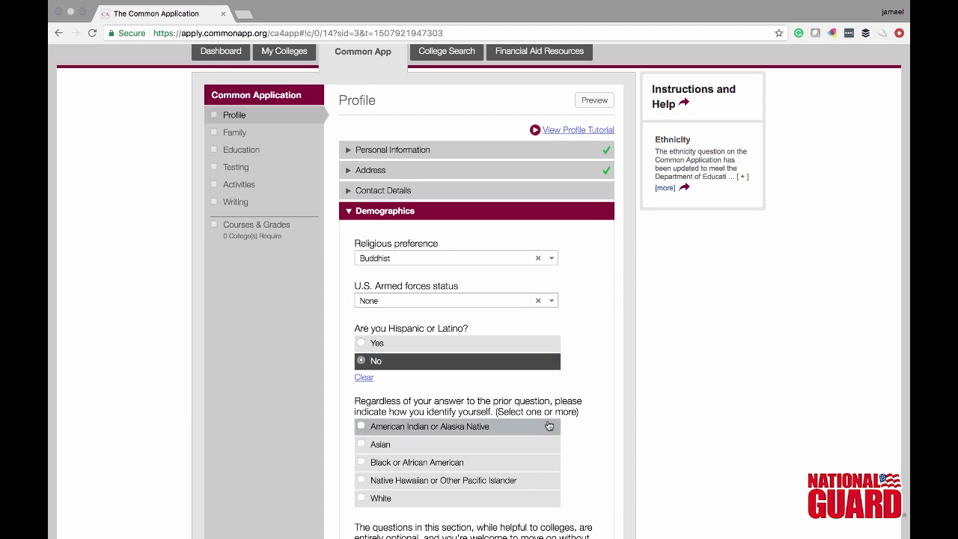
click(424, 484)
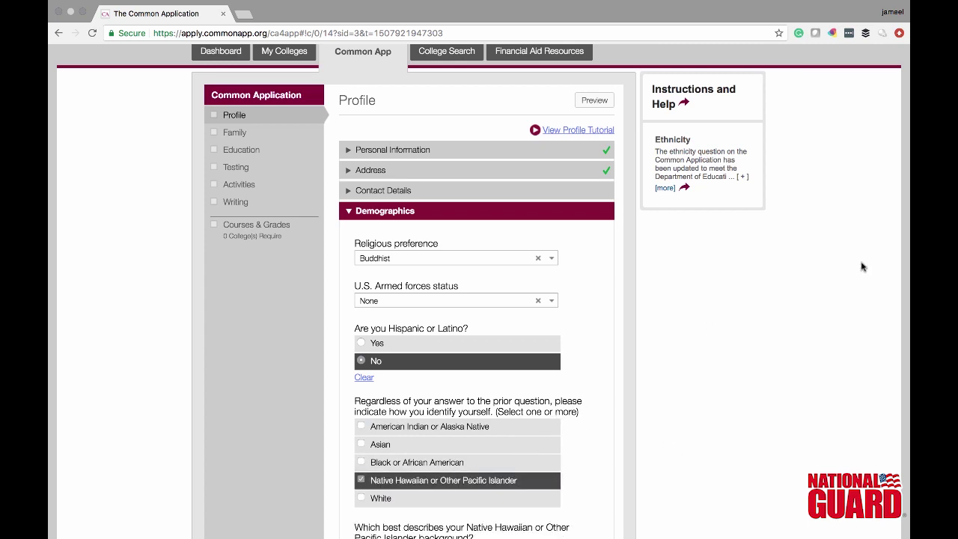
- Tick the Demographics confirmation box and save the section
scroll(574, 319, down, 3)
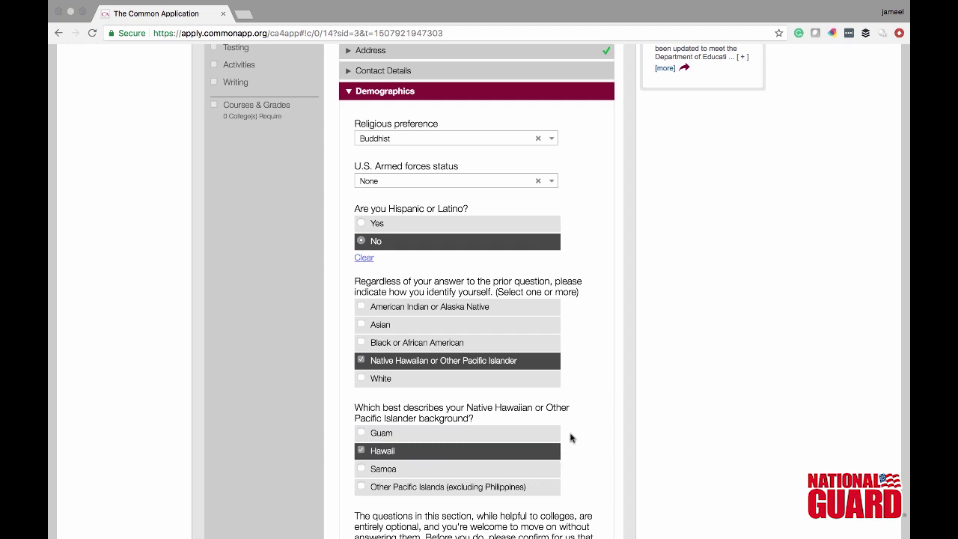
scroll(610, 427, down, 5)
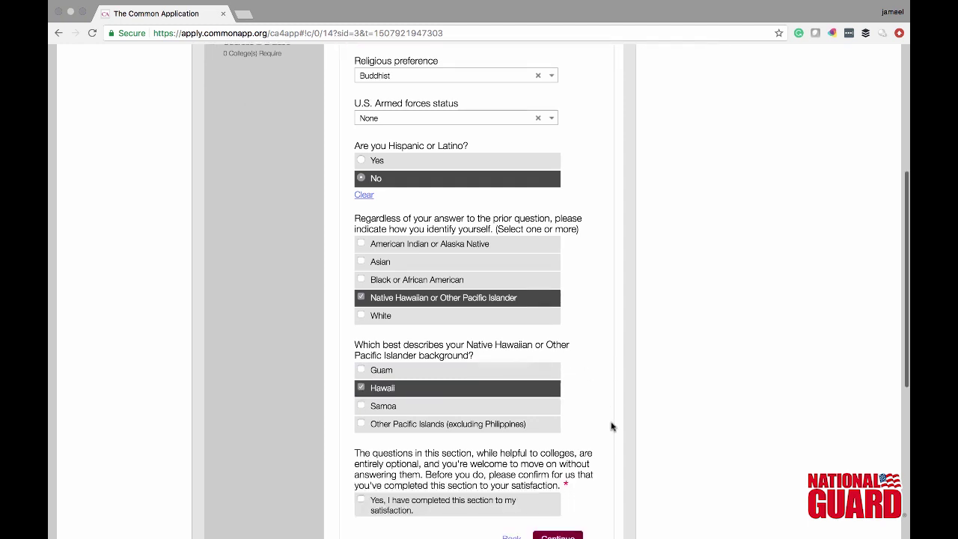
scroll(611, 426, down, 1)
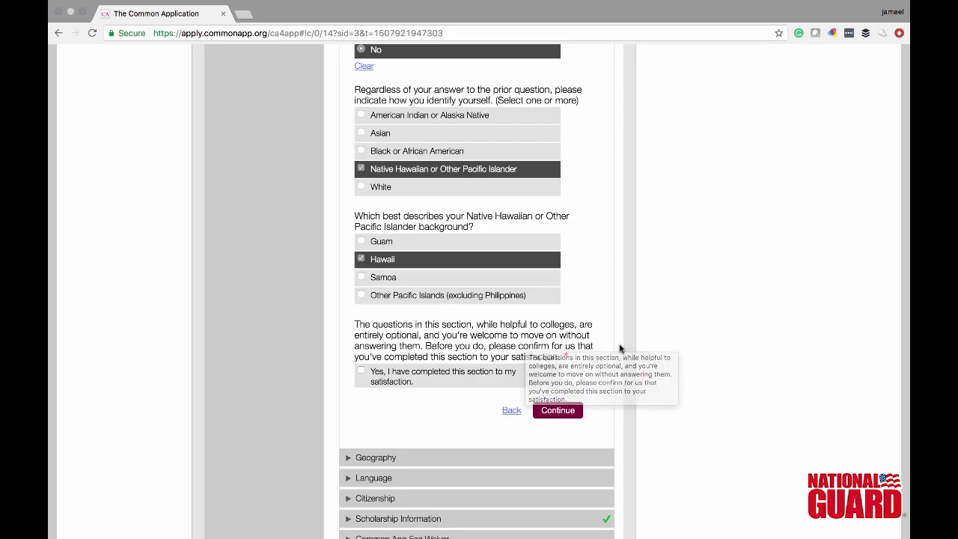
click(426, 386)
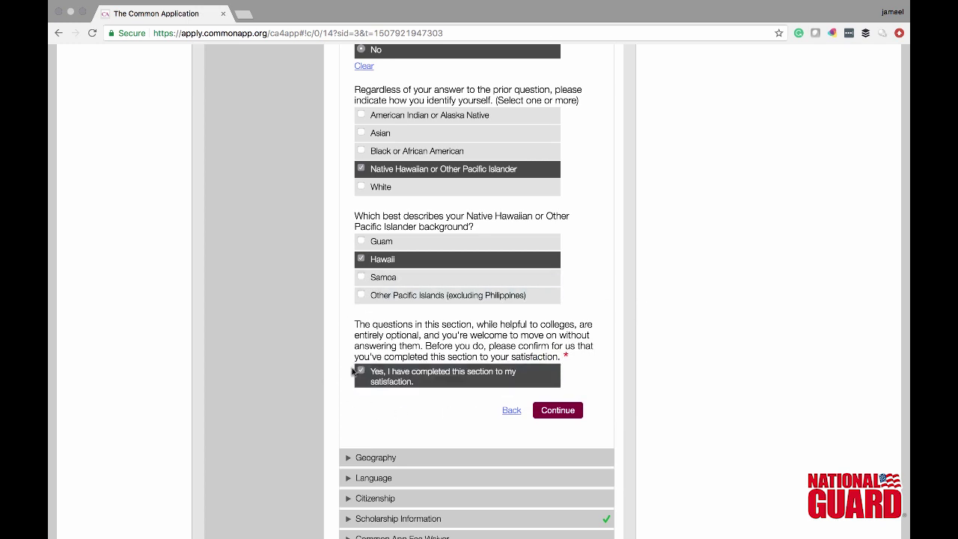
click(544, 413)
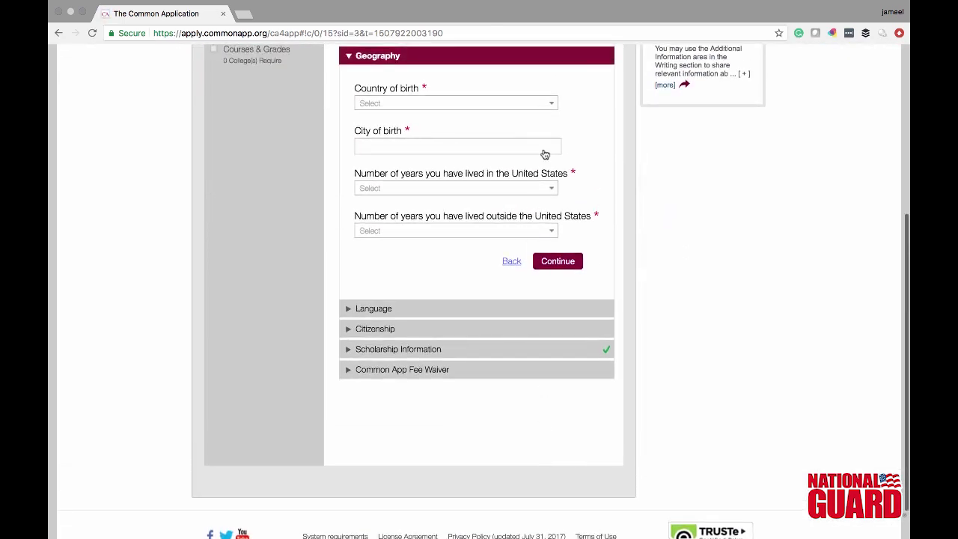
- Set birthplace to Sacramento, California, United States of America
click(544, 105)
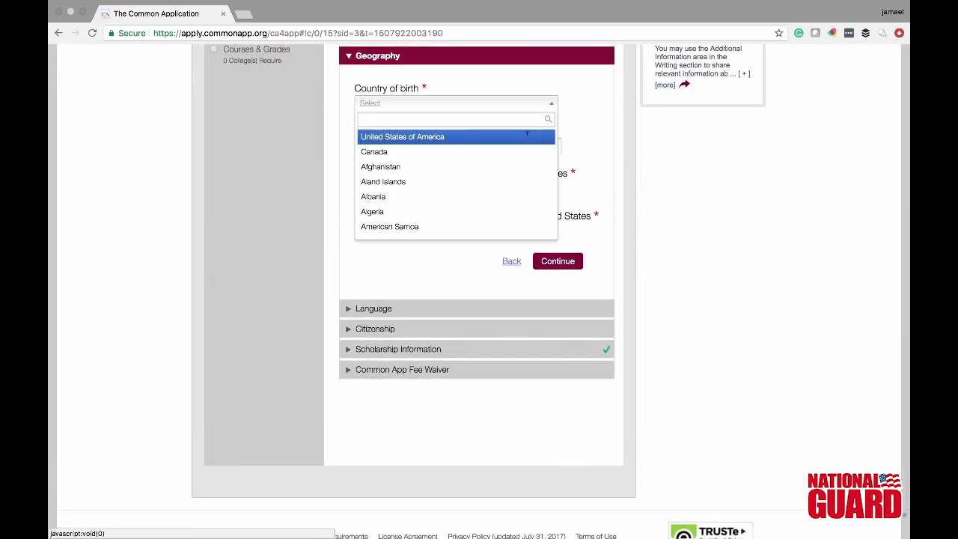
click(527, 137)
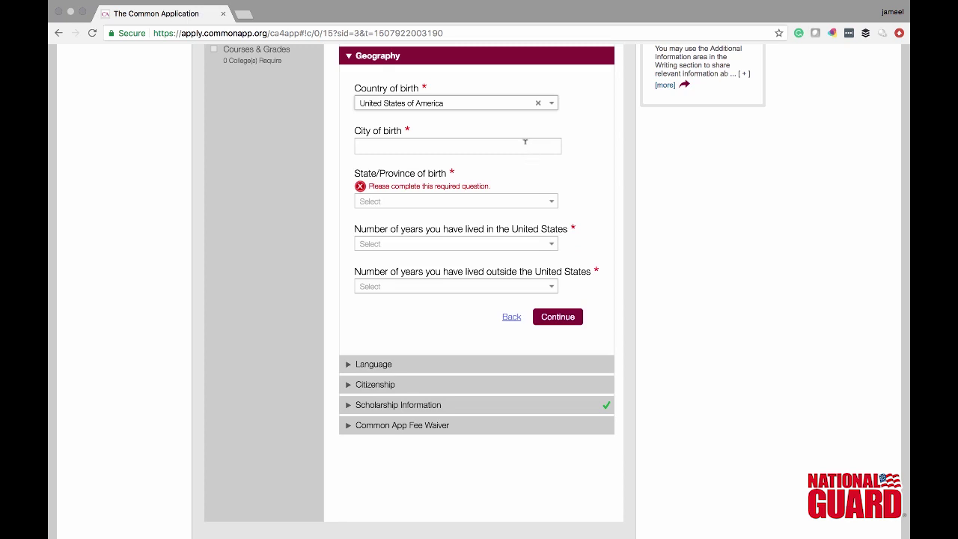
click(524, 142)
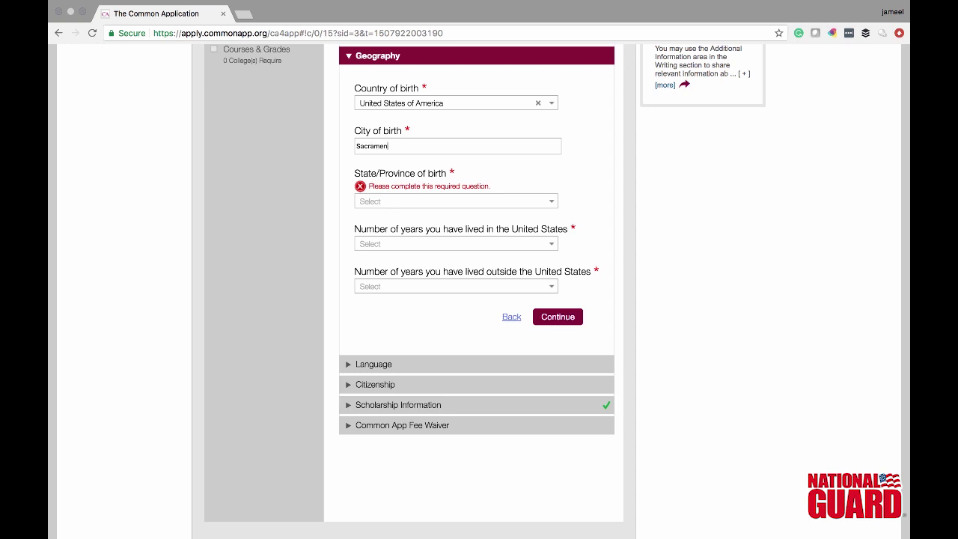
click(513, 204)
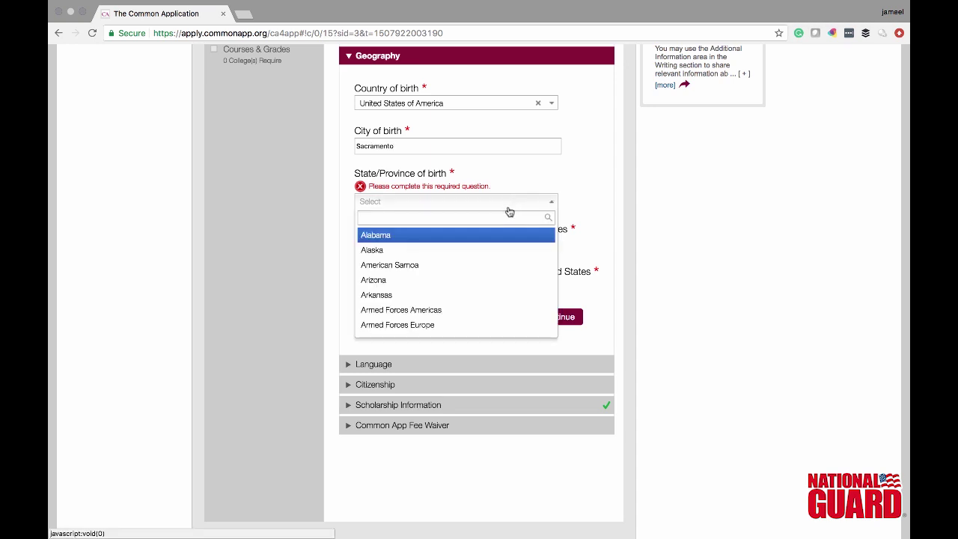
text(ca)
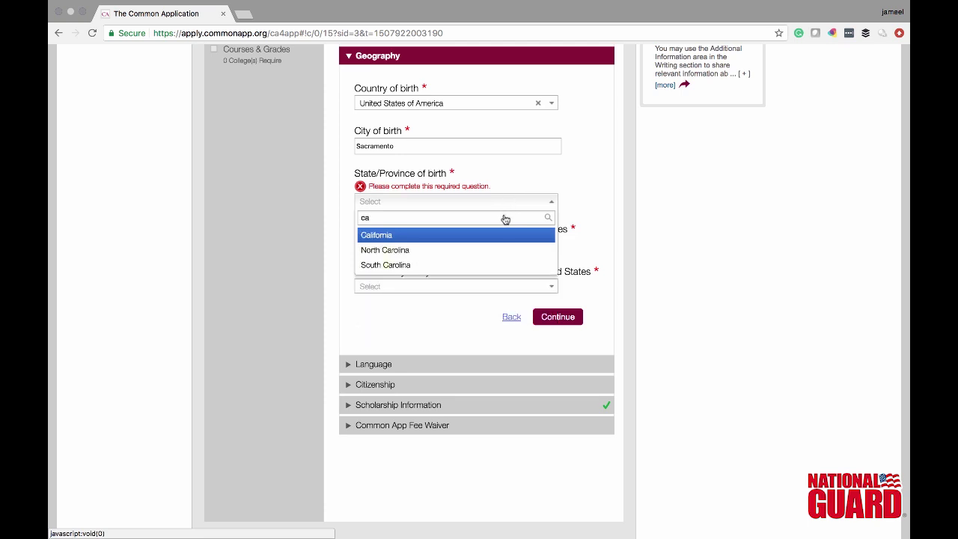
click(505, 235)
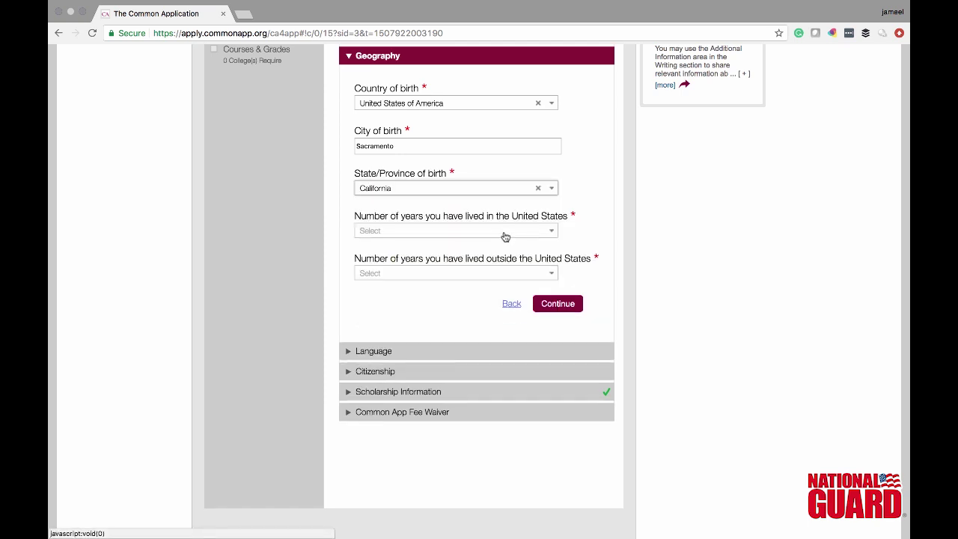
- Record 17 years lived in the US and 0 outside, then save Geography
click(505, 235)
text(17)
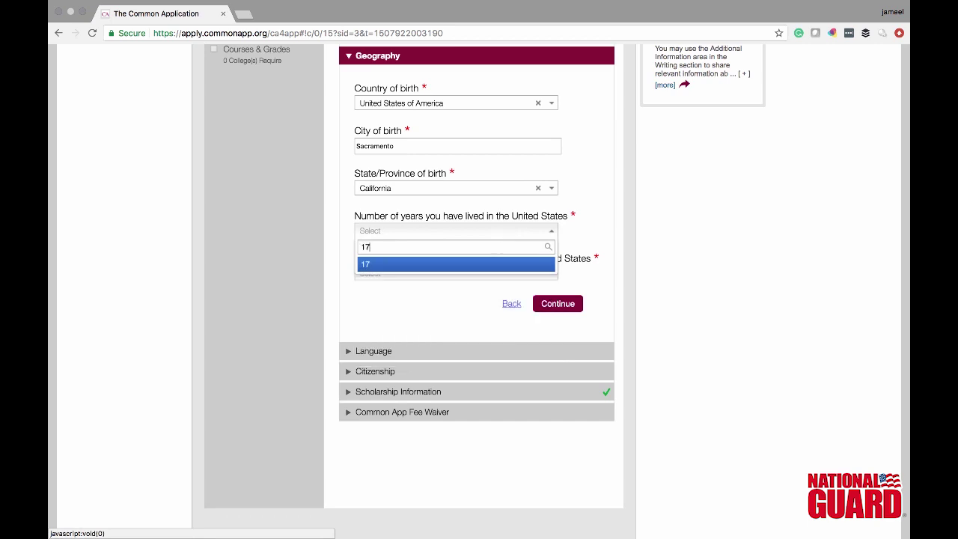
key(Return)
click(509, 273)
click(486, 306)
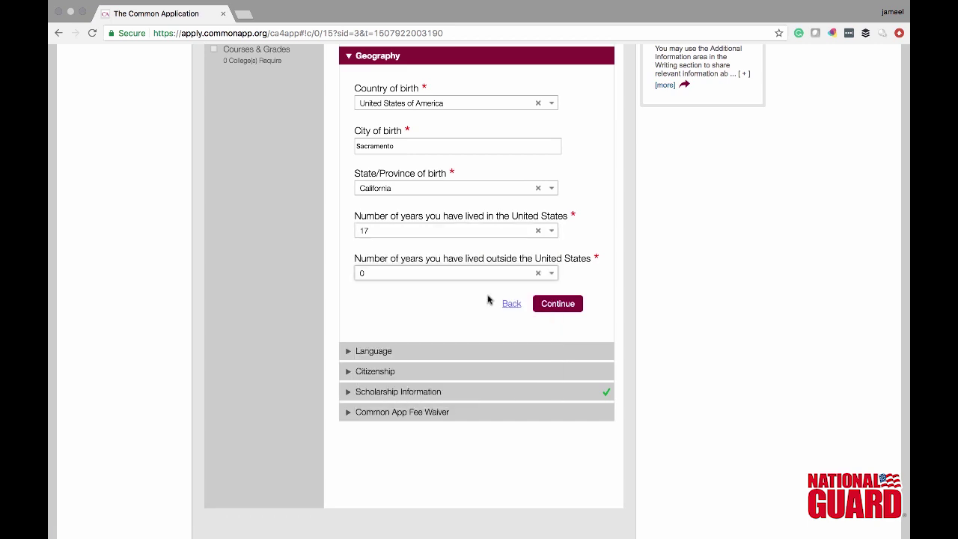
click(570, 303)
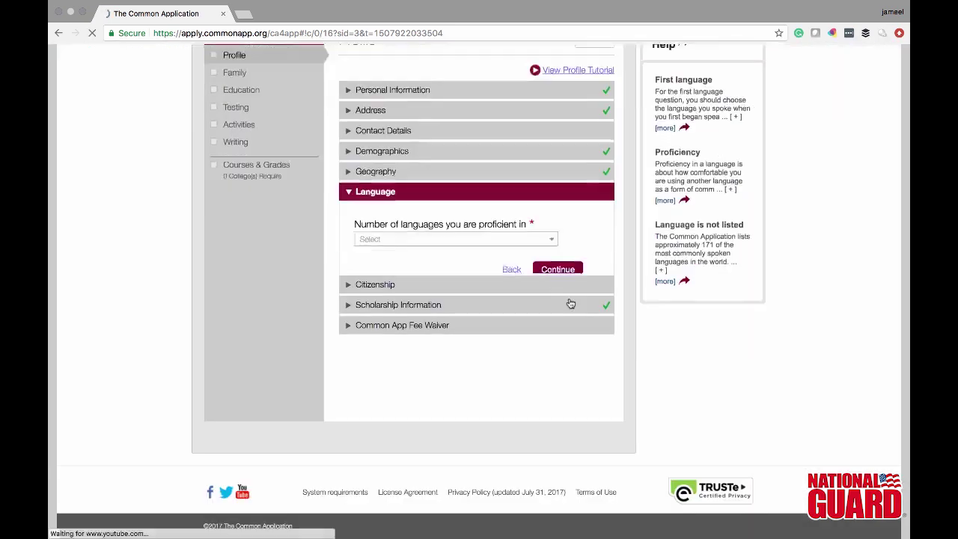
- Record one language, English, marked as first language, and save Language
click(547, 209)
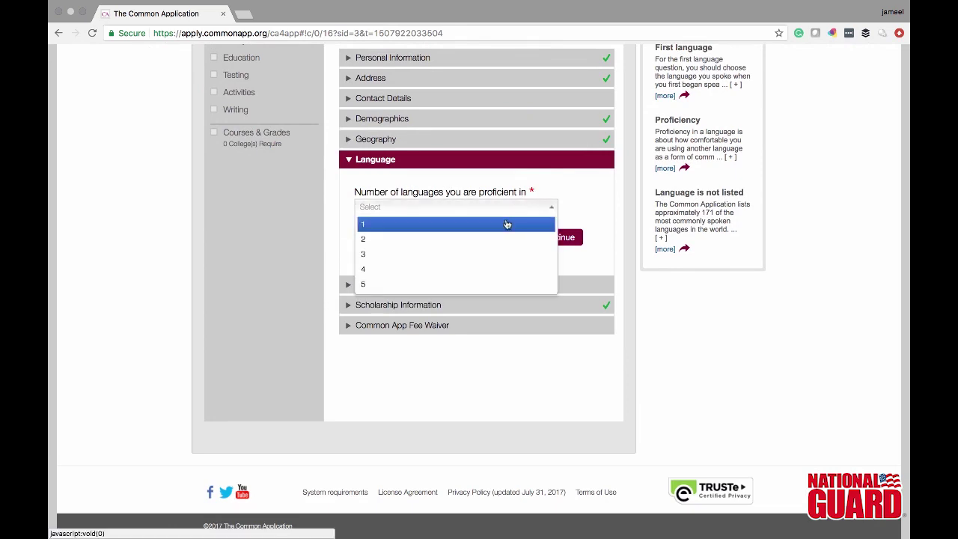
click(506, 223)
scroll(534, 209, down, 3)
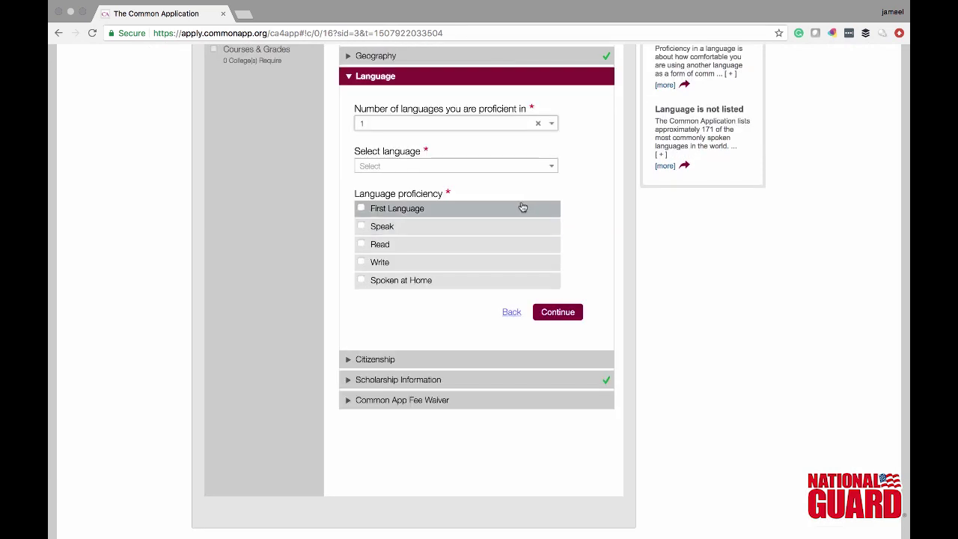
click(522, 207)
click(532, 164)
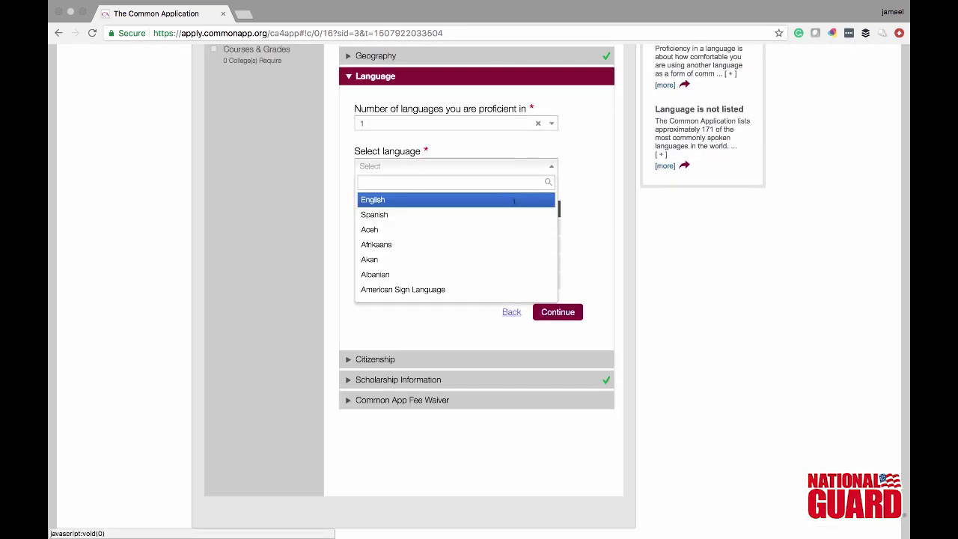
click(514, 202)
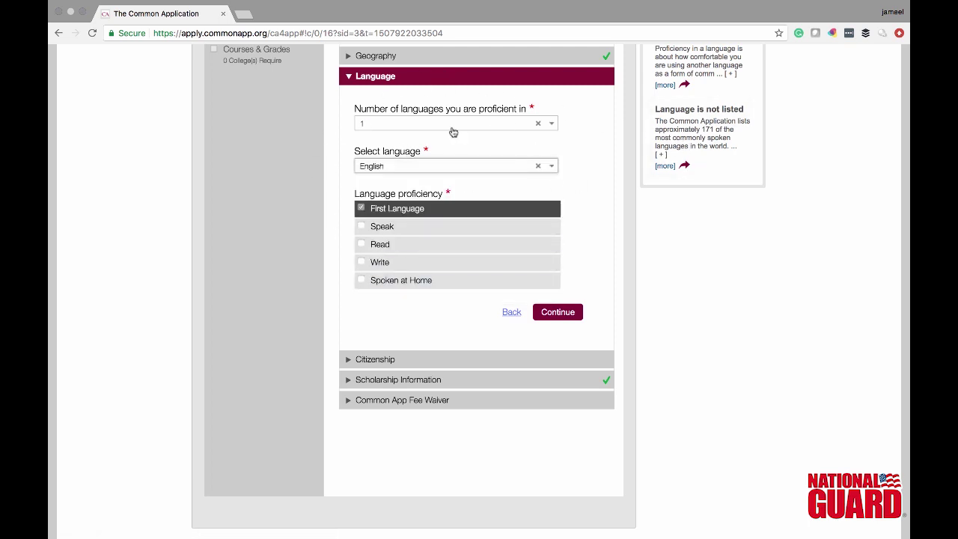
click(561, 313)
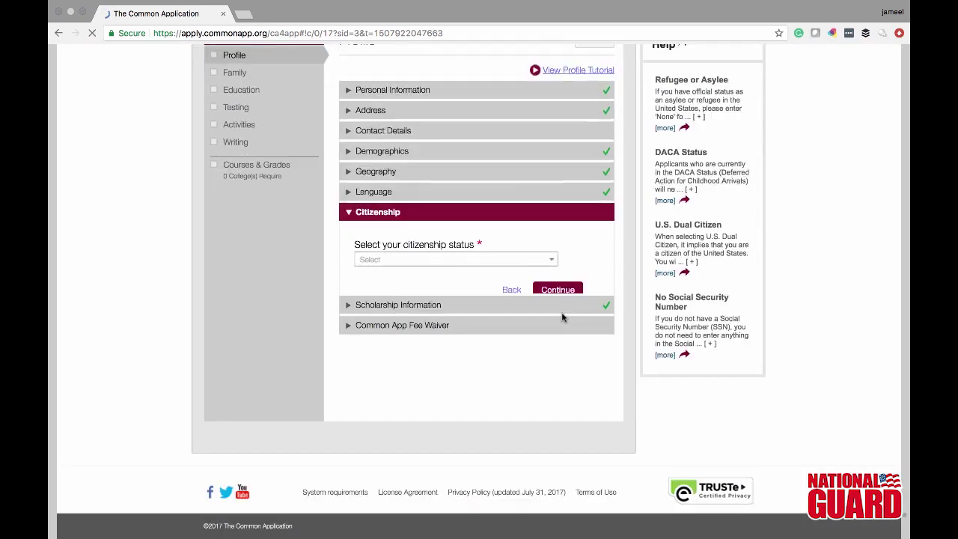
- Set citizenship status to U.S. Citizen or U.S. National and save it
click(491, 229)
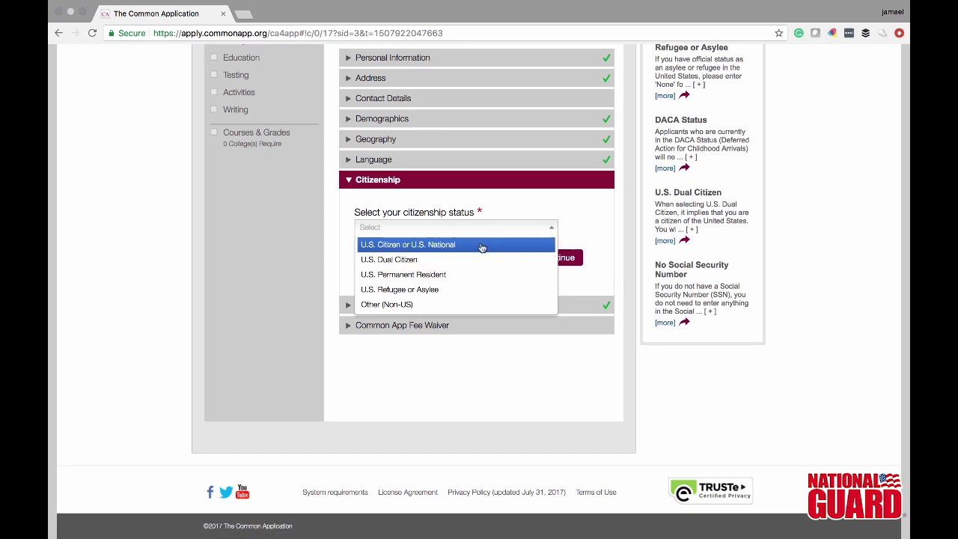
click(481, 246)
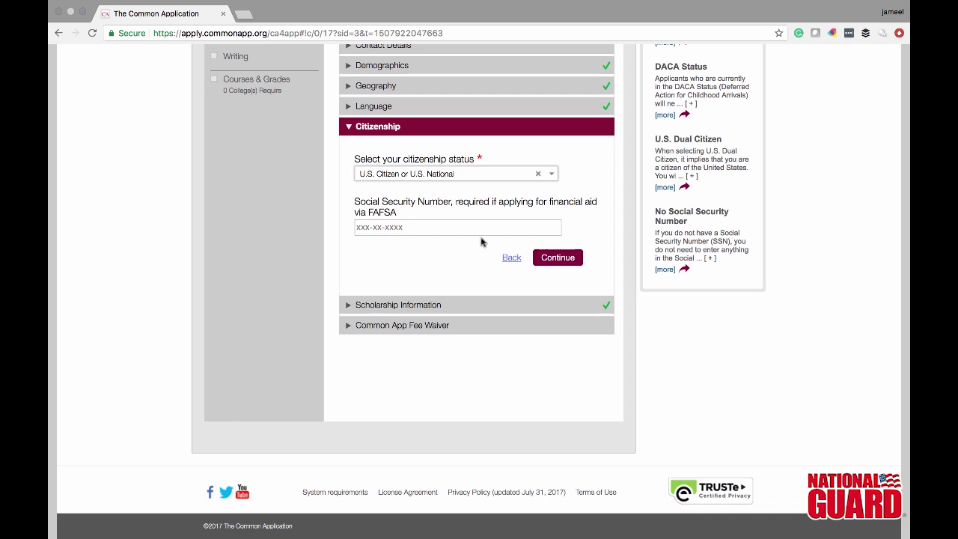
click(480, 223)
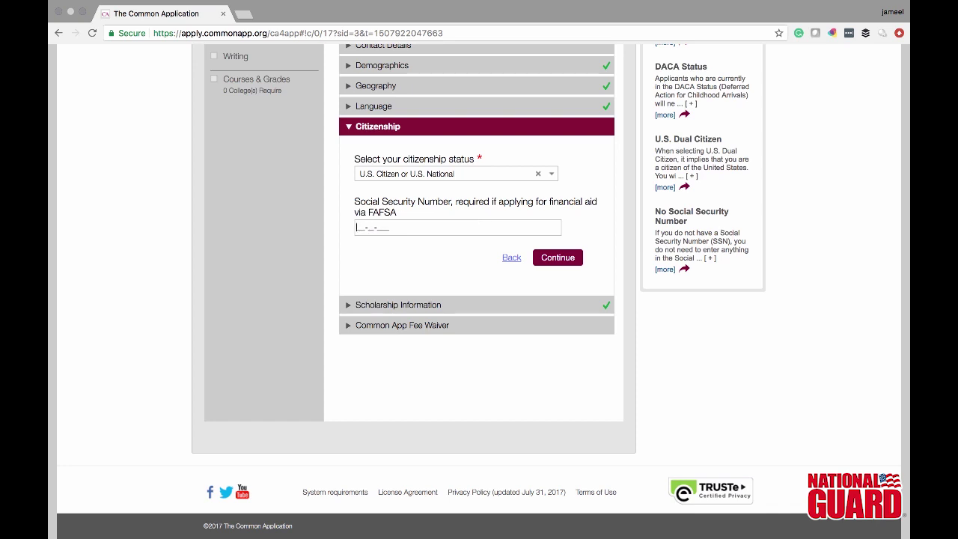
click(567, 258)
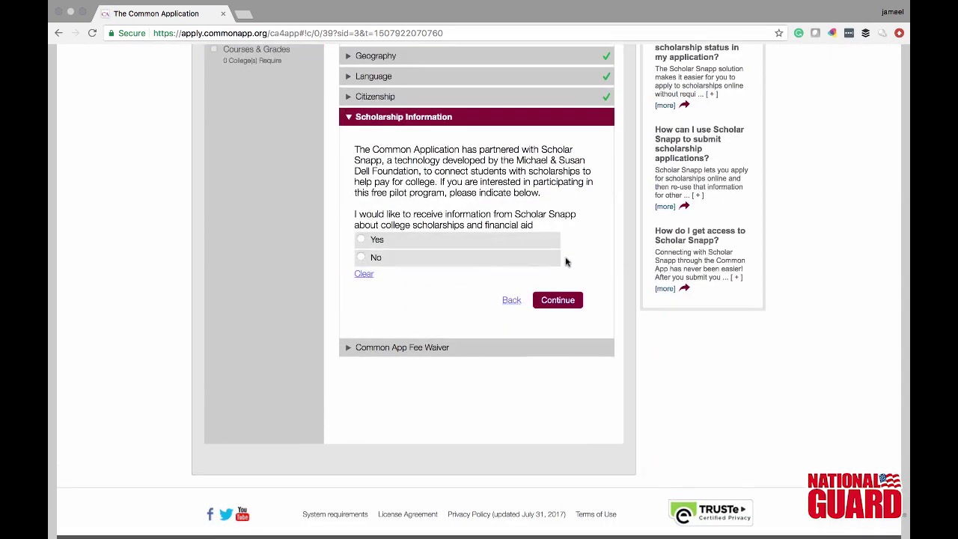
- Choose Yes for Scholar Snapp scholarship information and save the answer
click(358, 239)
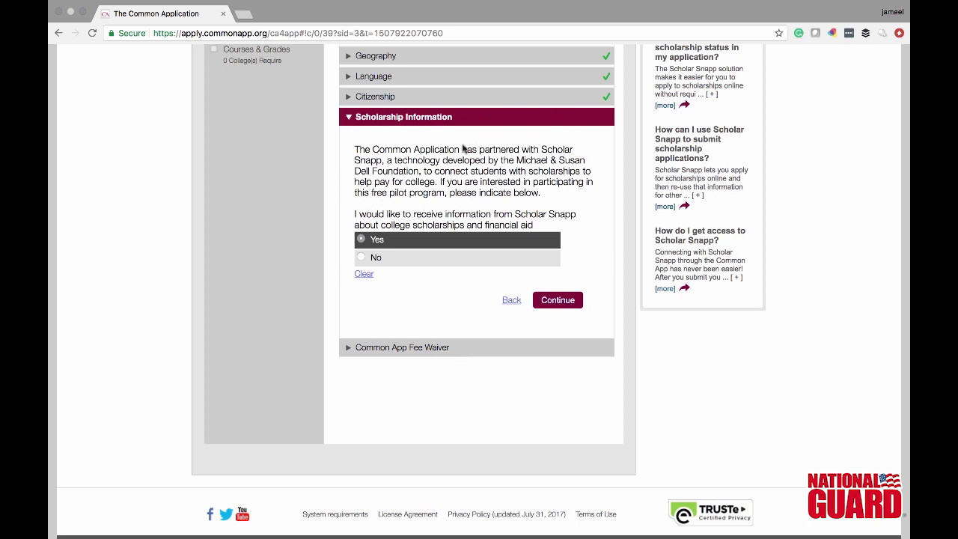
click(563, 301)
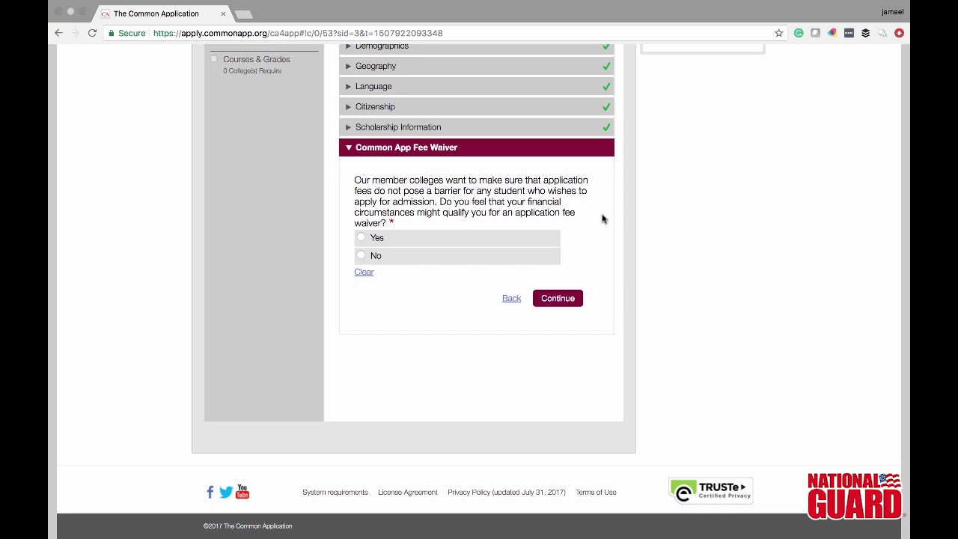
- Request a fee waiver, citing ACT/SAT testing waiver and Free or Reduced Price Lunch eligibility
click(360, 238)
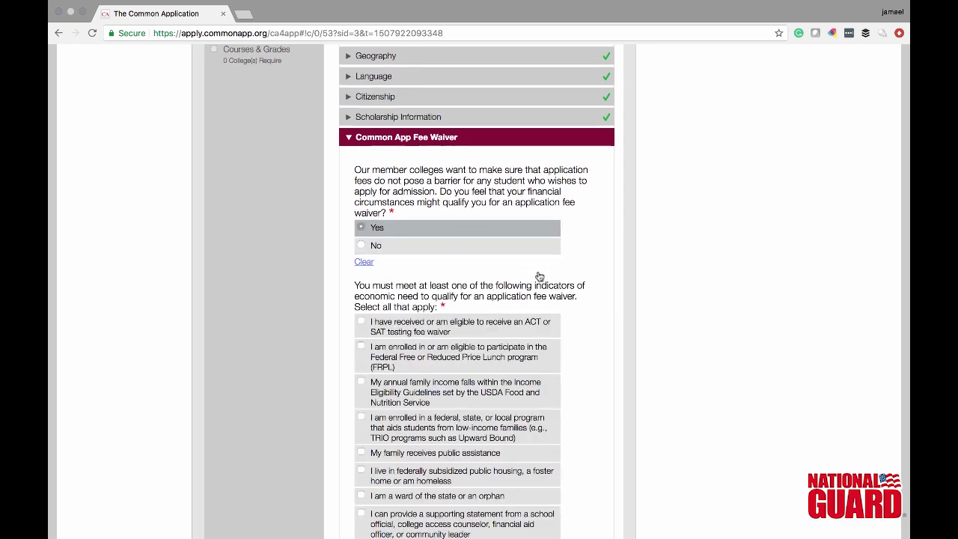
scroll(604, 315, down, 1)
key(Down)
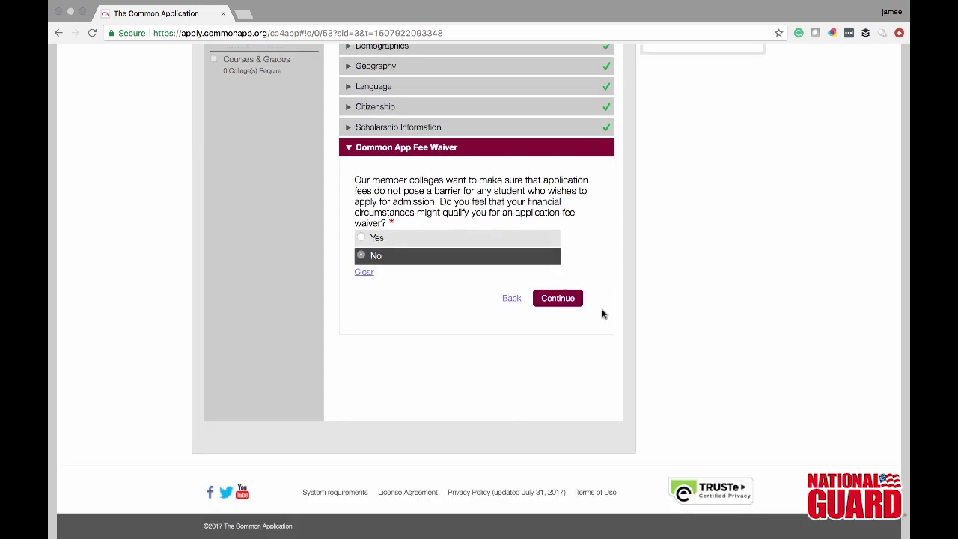
key(Up)
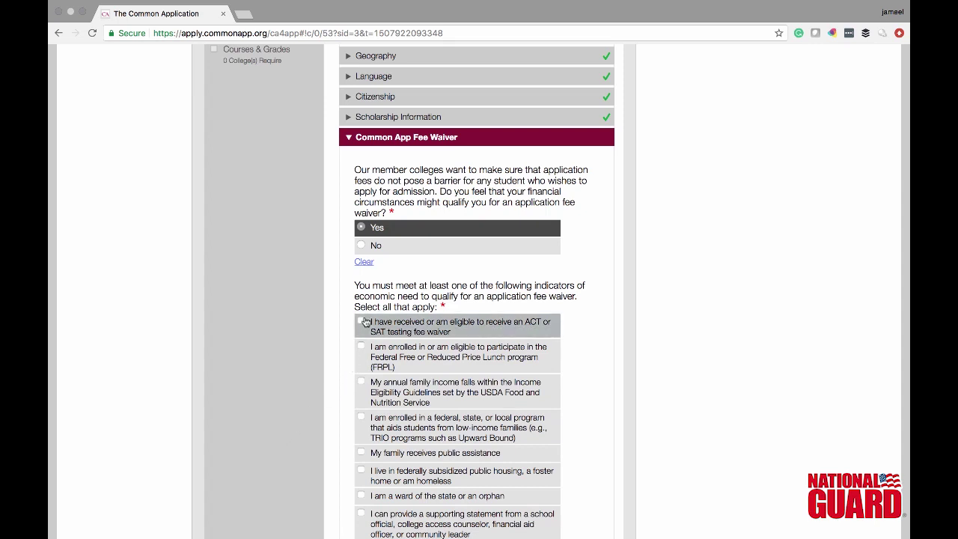
click(365, 321)
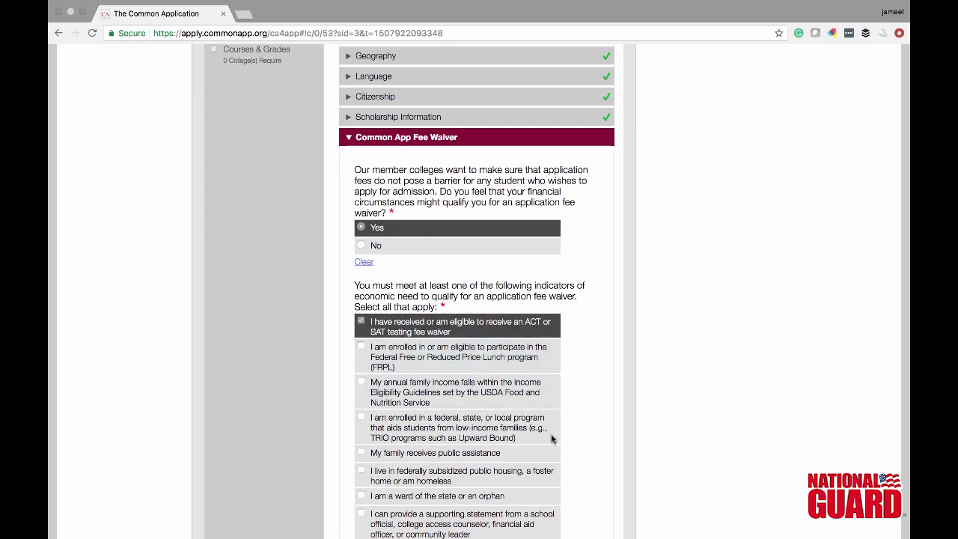
click(403, 349)
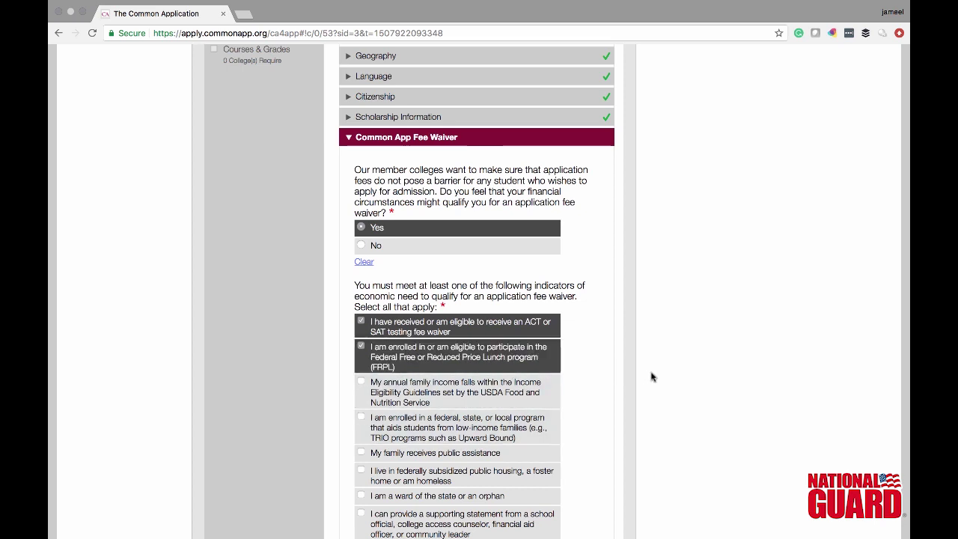
- Answer Yes to receiving Strive for College information and save the fee waiver section
scroll(651, 376, down, 4)
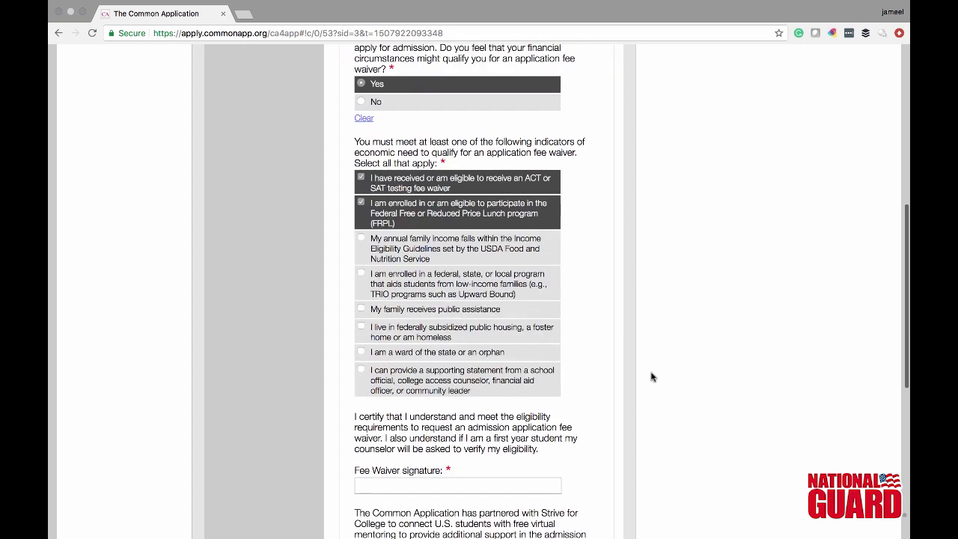
scroll(650, 377, down, 2)
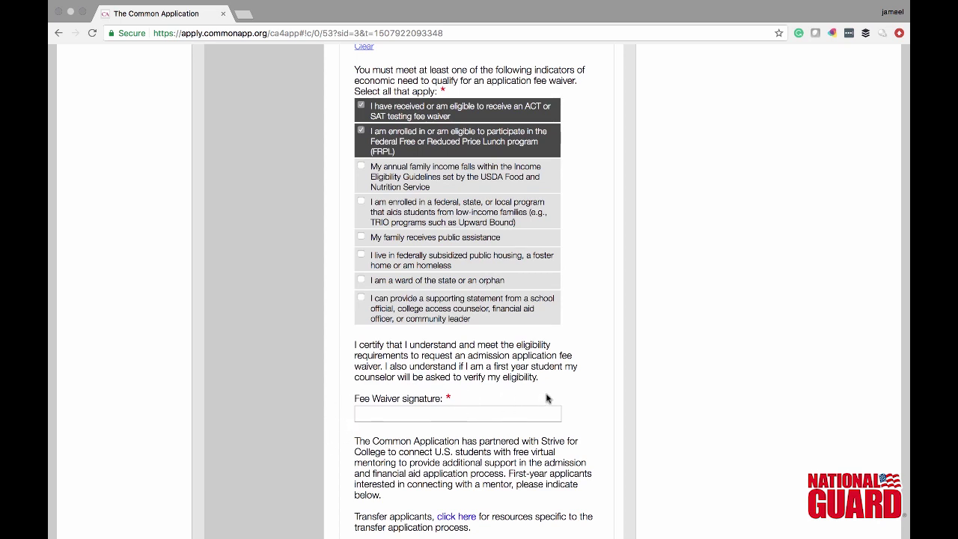
scroll(546, 398, down, 4)
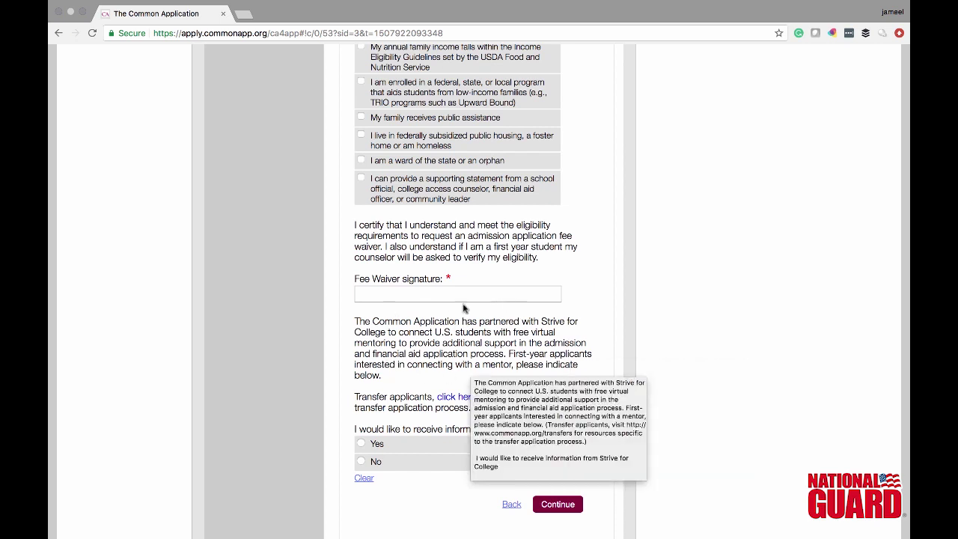
click(360, 444)
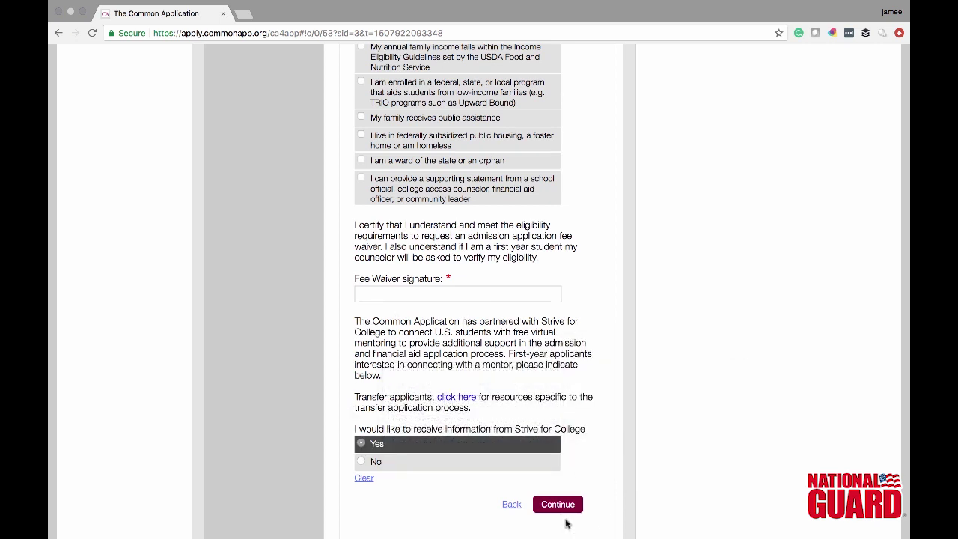
click(559, 506)
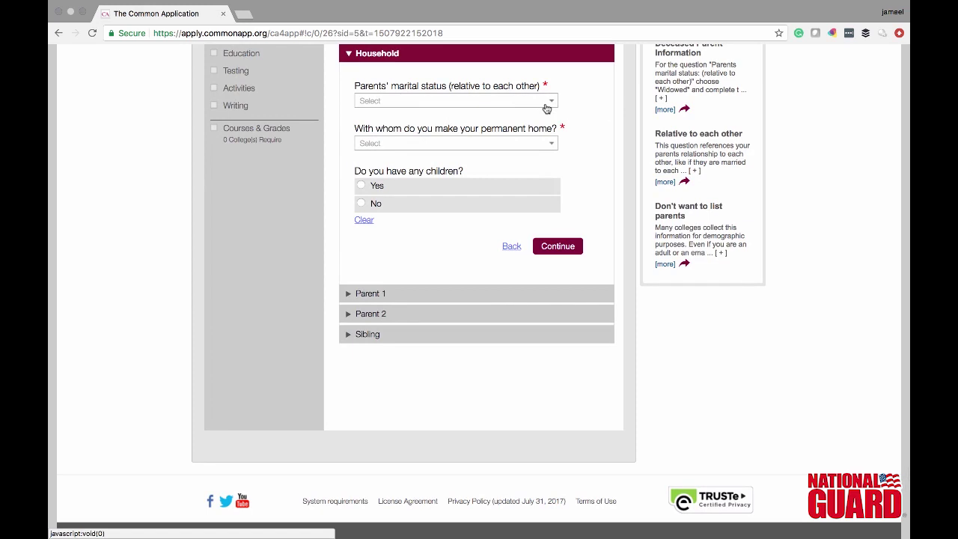
click(546, 102)
click(514, 265)
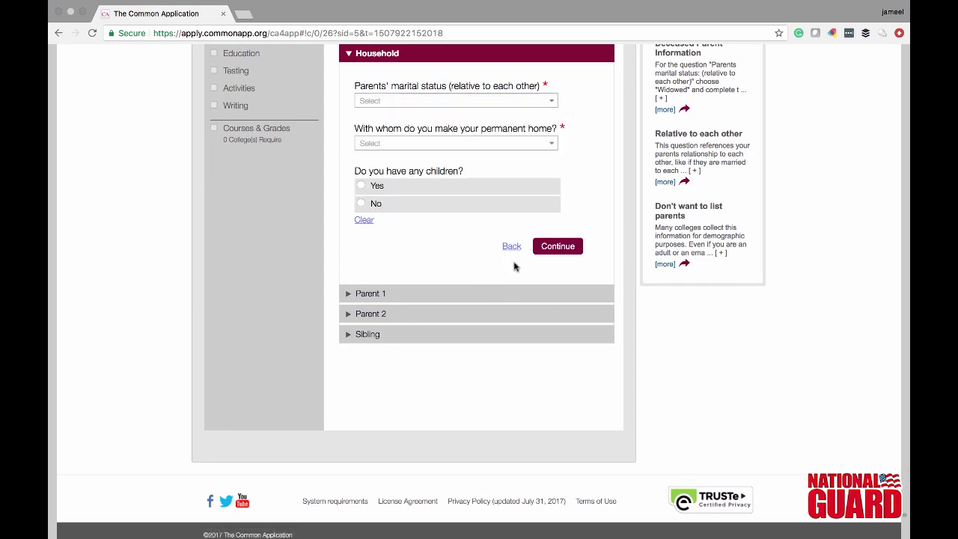
scroll(754, 315, up, 5)
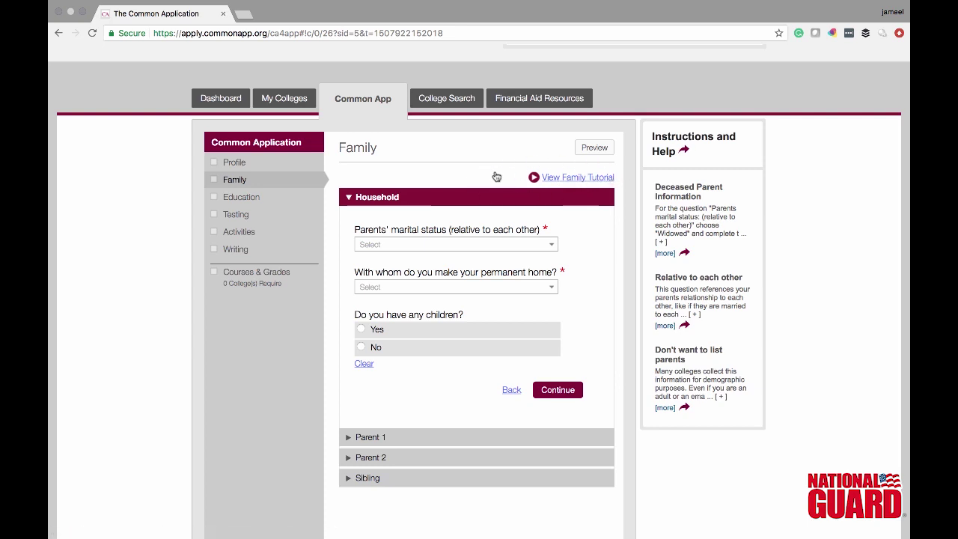
click(247, 163)
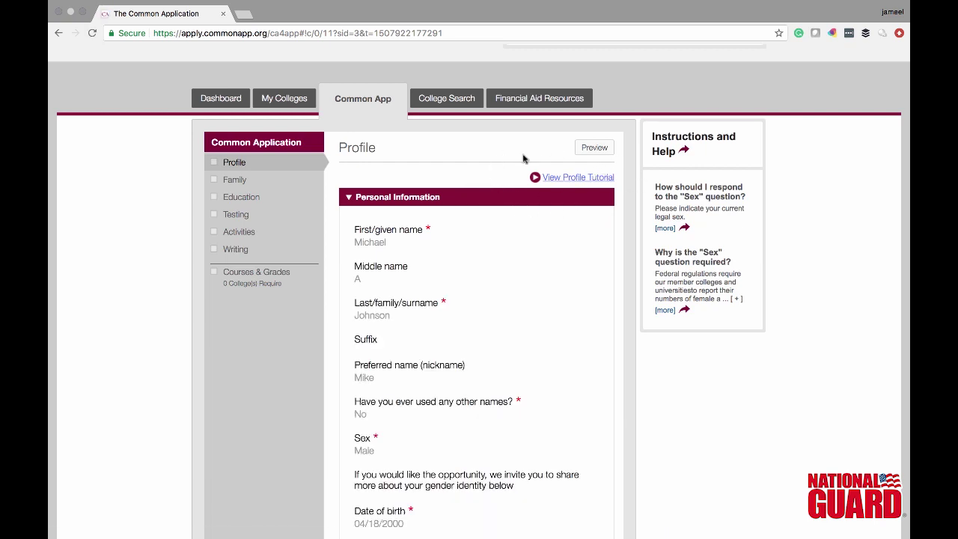
click(280, 197)
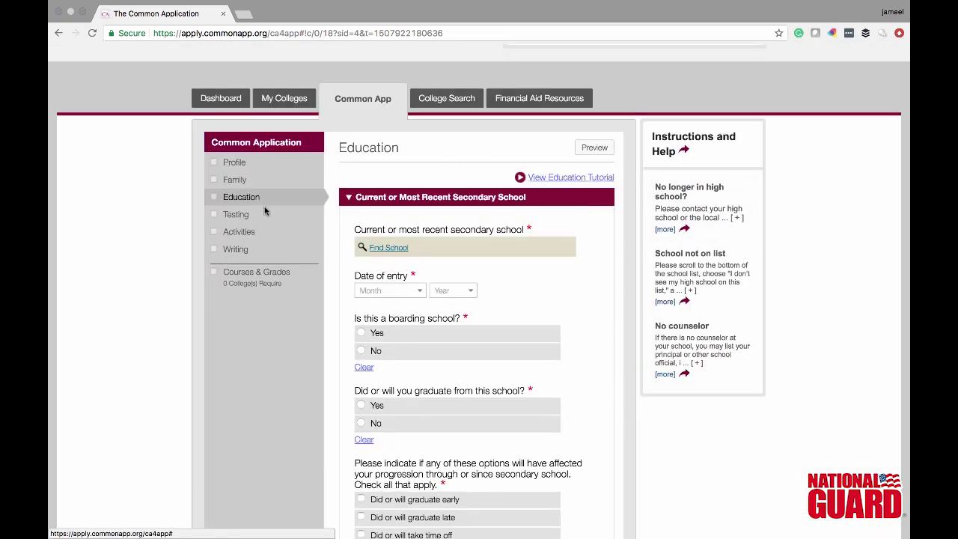
click(253, 213)
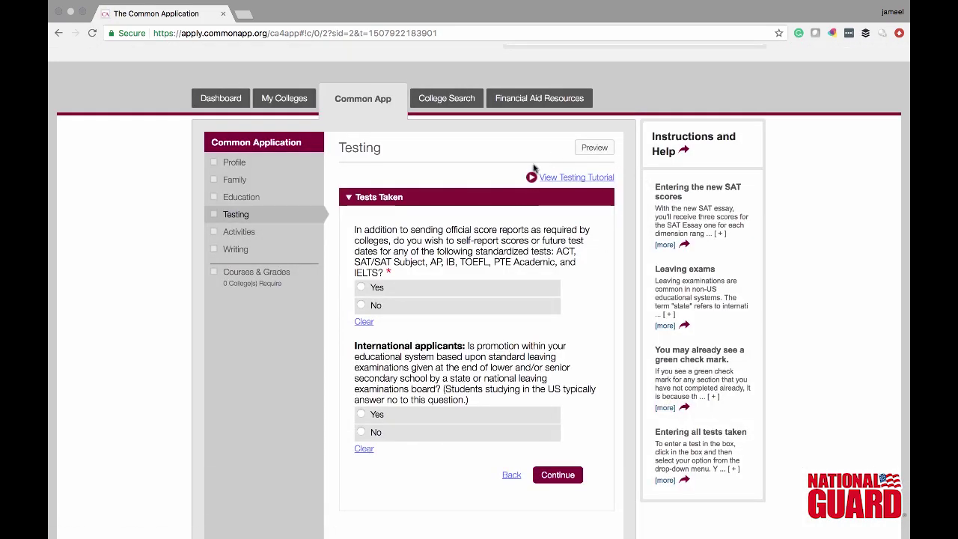
click(269, 165)
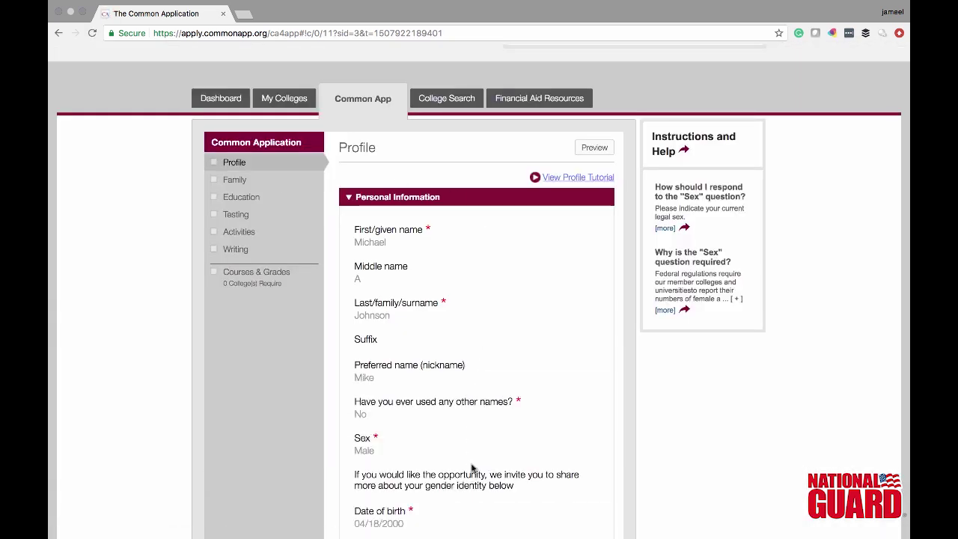
click(257, 198)
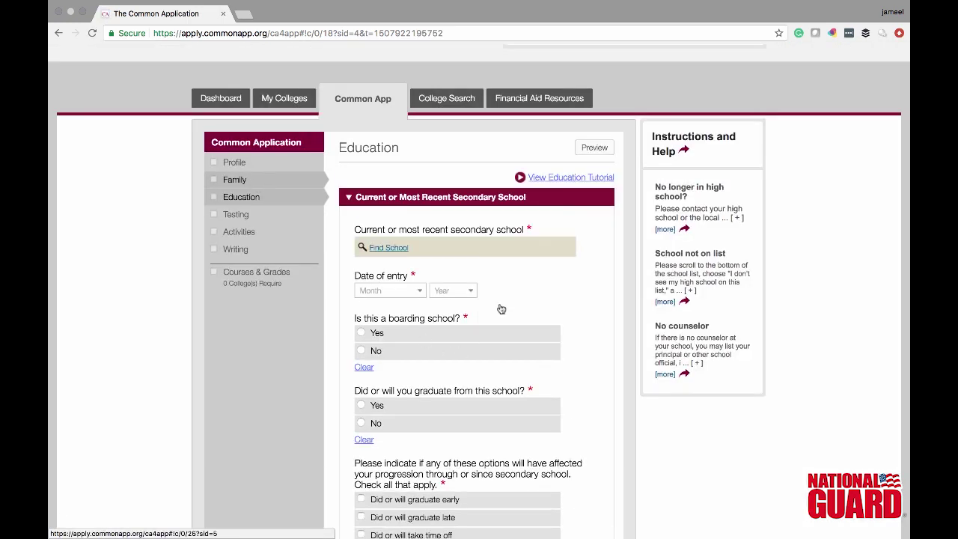
click(265, 186)
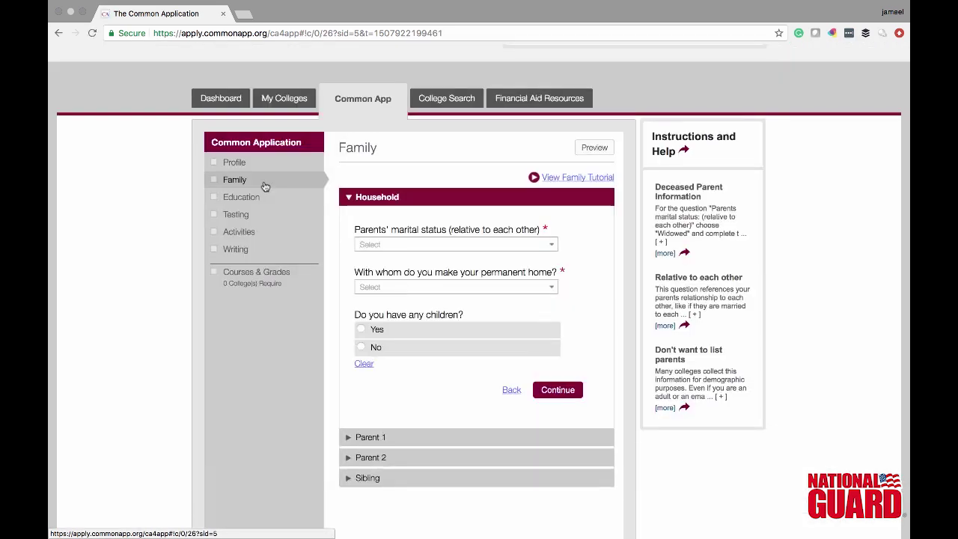
- Record parents as Married, permanent home with both parents, and no children, then save
click(434, 244)
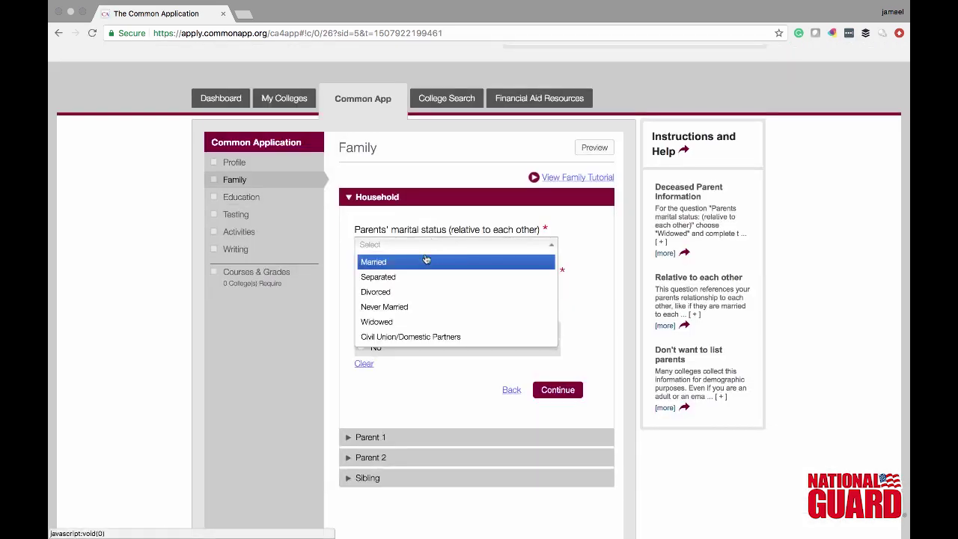
click(416, 263)
click(444, 288)
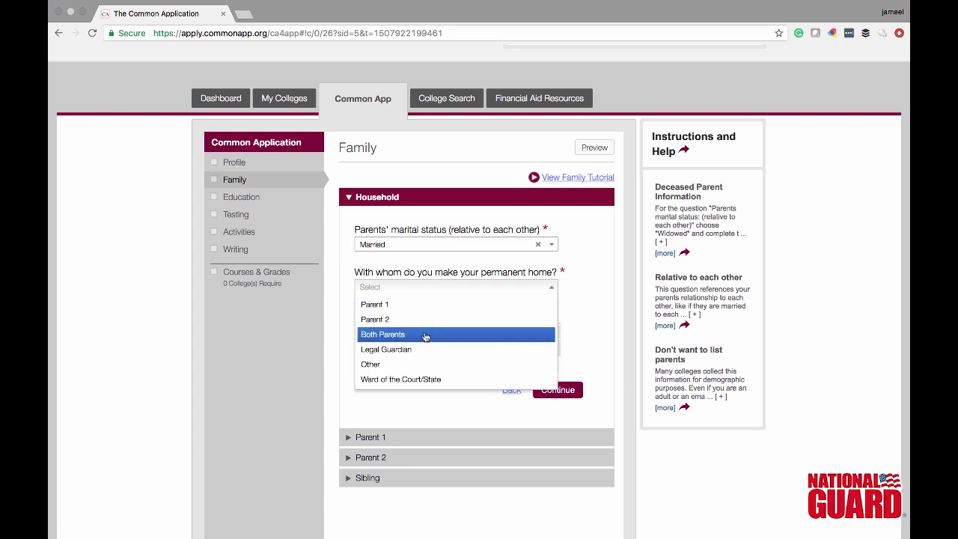
click(426, 336)
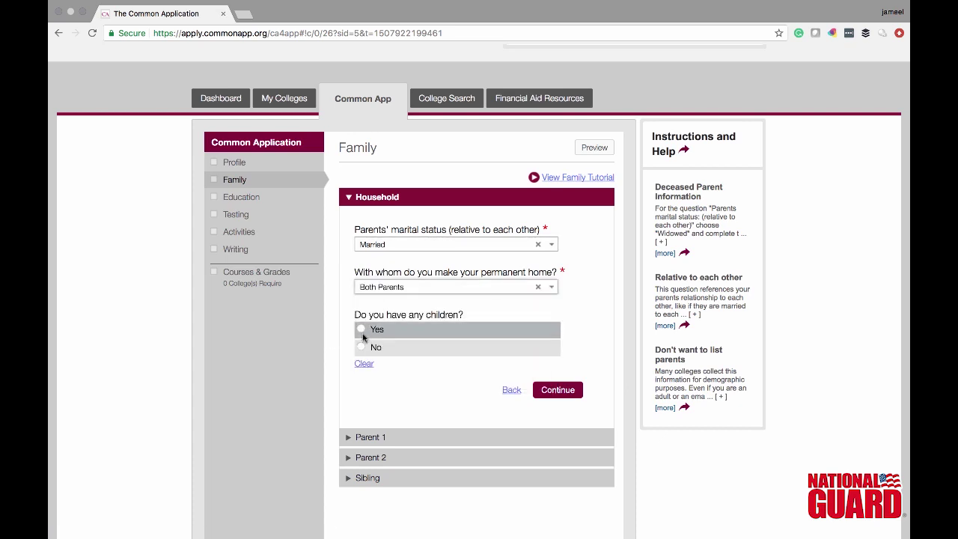
click(362, 347)
click(579, 392)
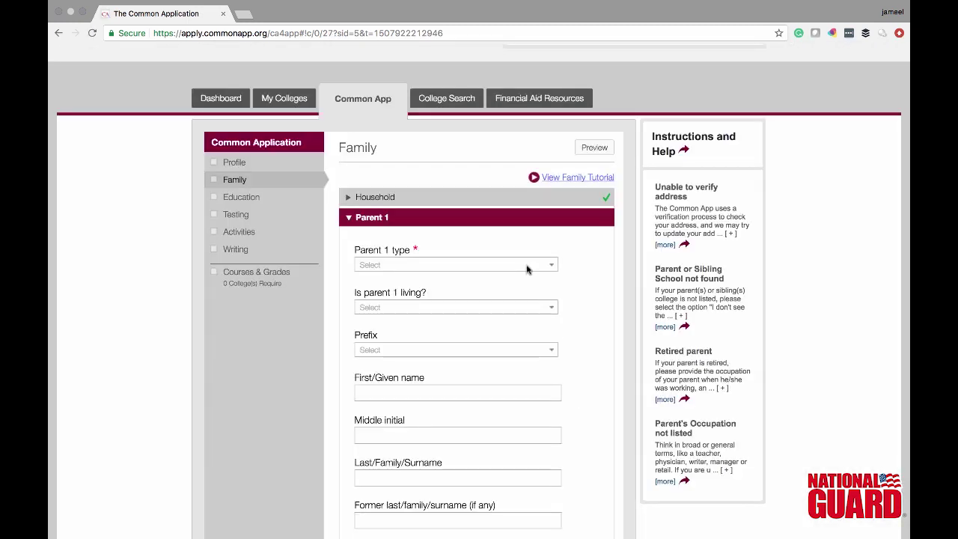
- Set Parent 1 as a living Mother with prefix Mrs. and enter her surname
click(533, 271)
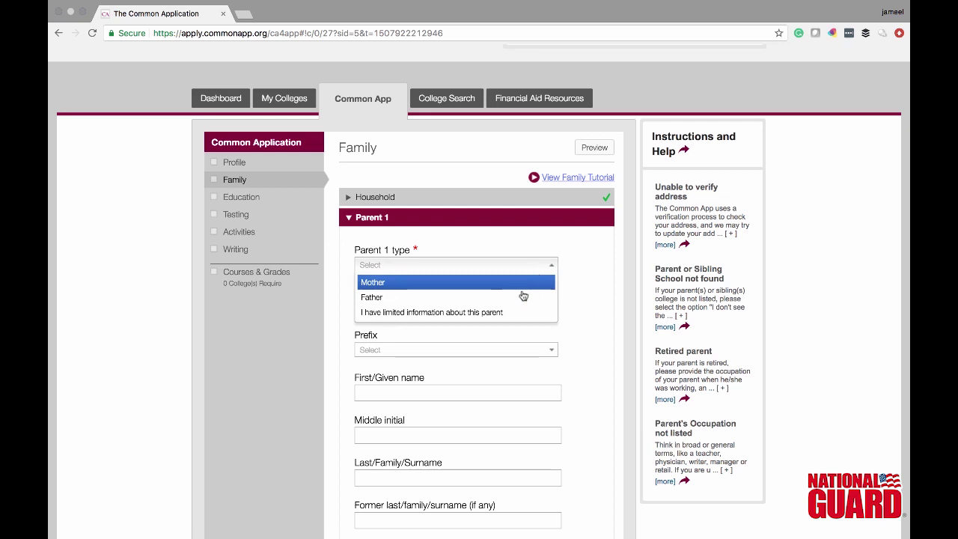
click(524, 285)
click(507, 308)
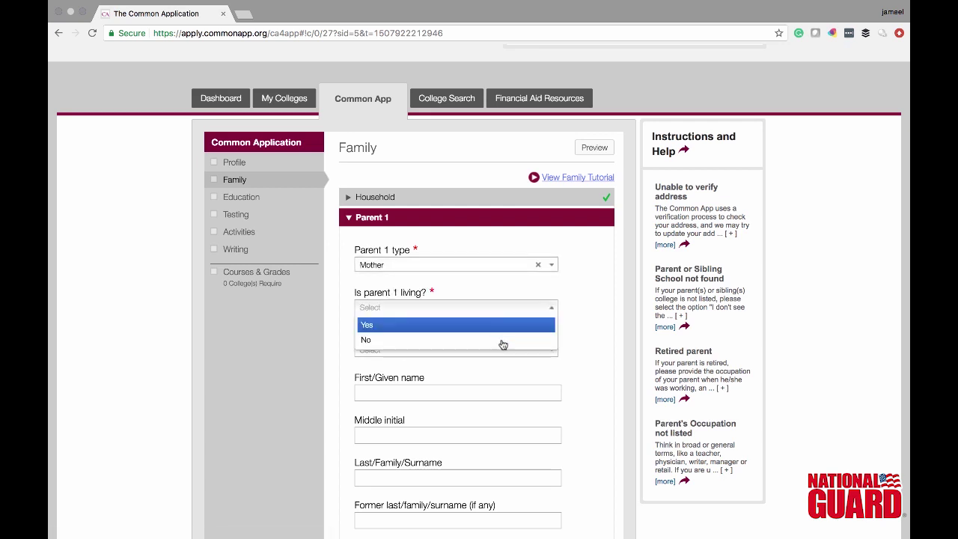
click(500, 330)
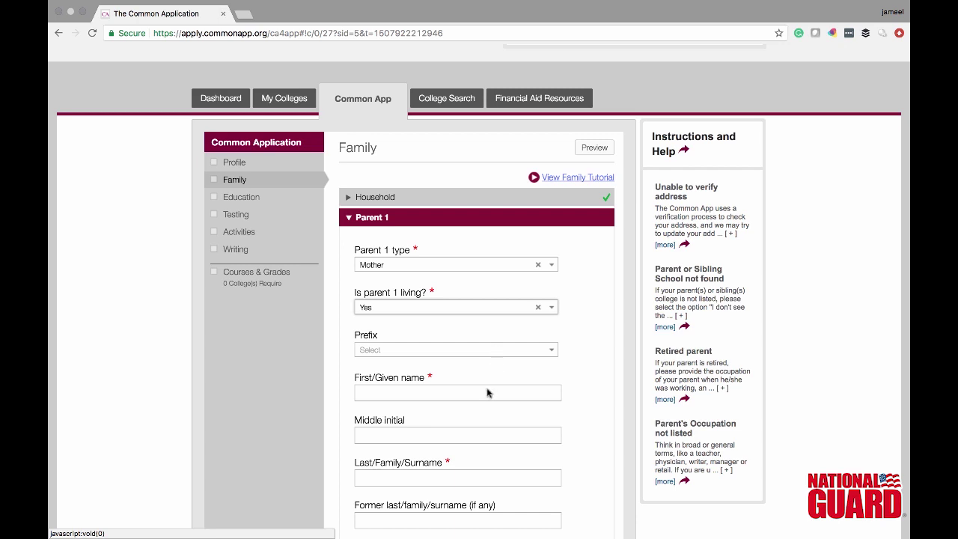
click(491, 347)
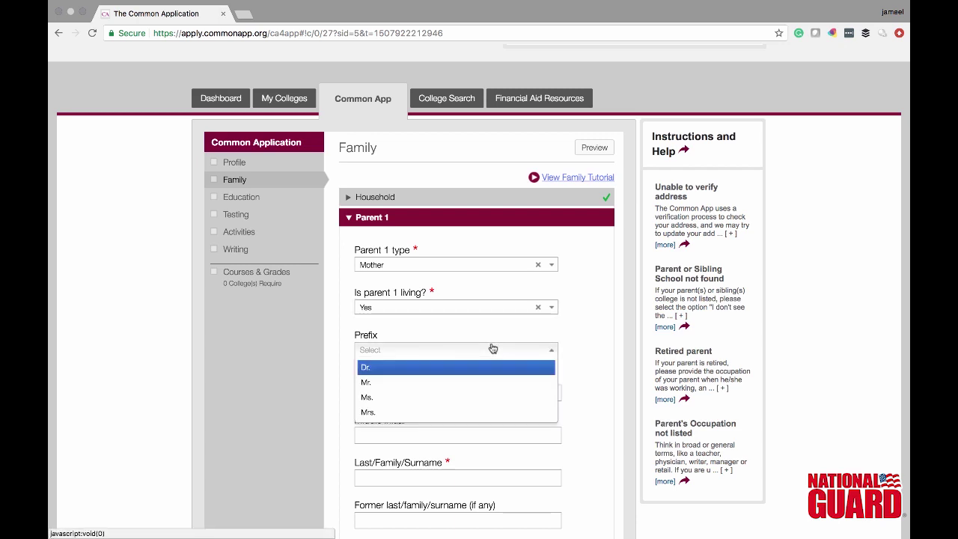
click(374, 415)
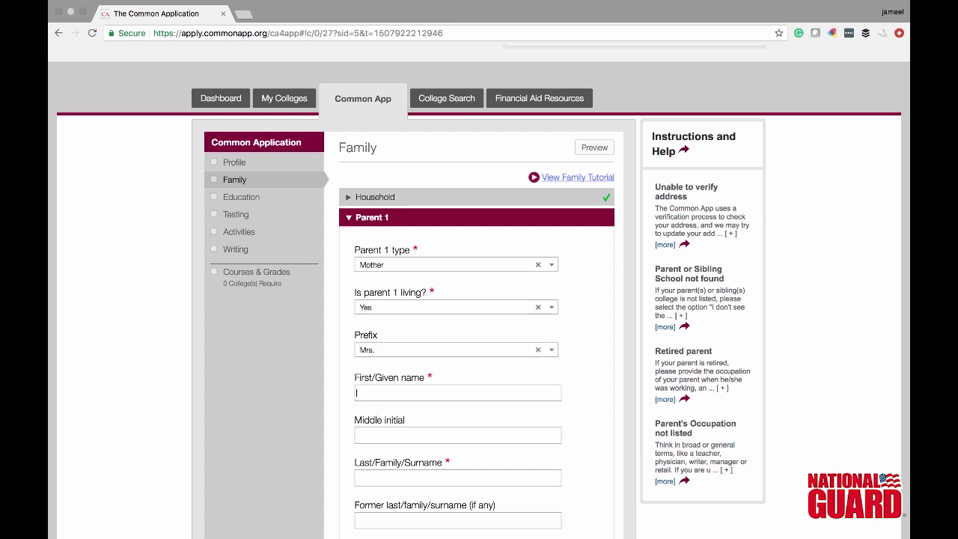
click(374, 477)
text(Johnson)
- Leave Parent 1's suffix blank, set birth country to United States, and enter her e-mail address
click(365, 517)
scroll(882, 200, down, 5)
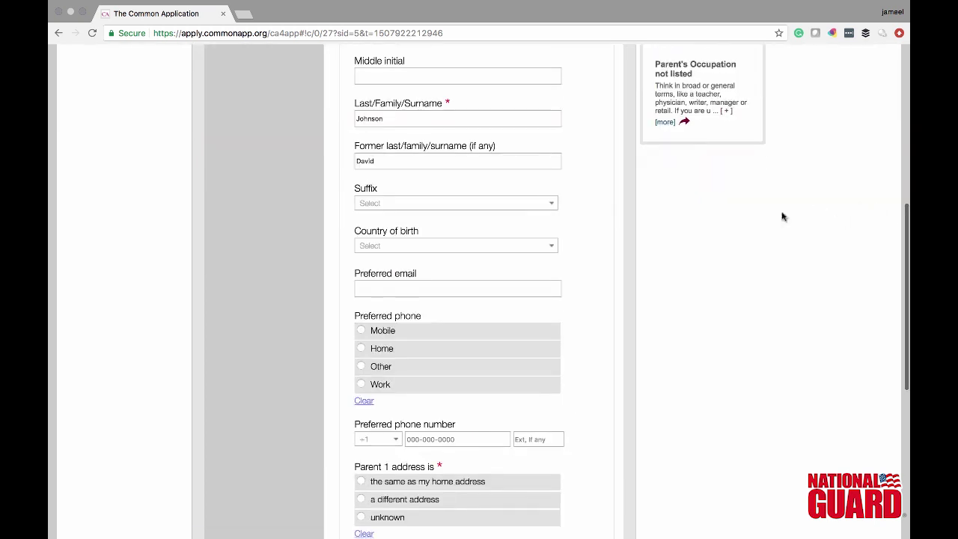
click(553, 206)
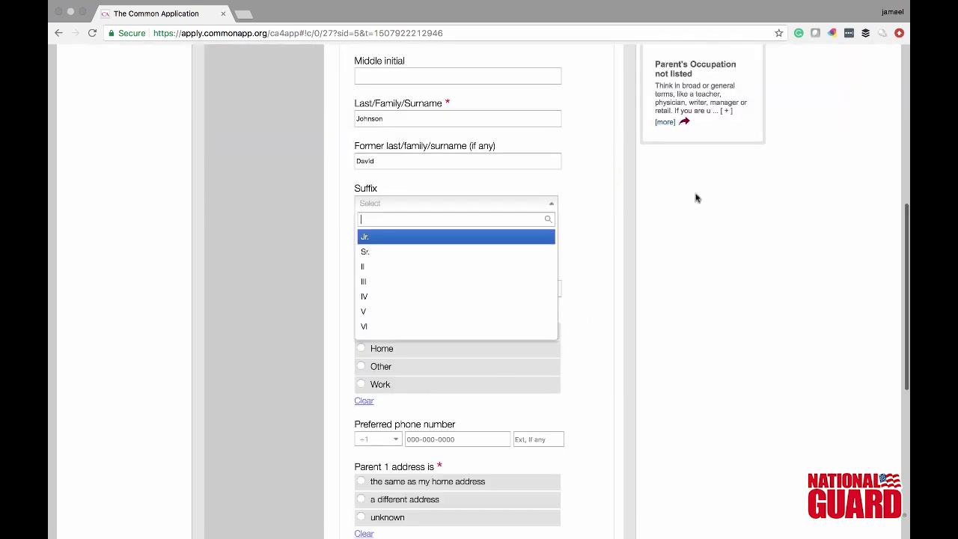
click(553, 204)
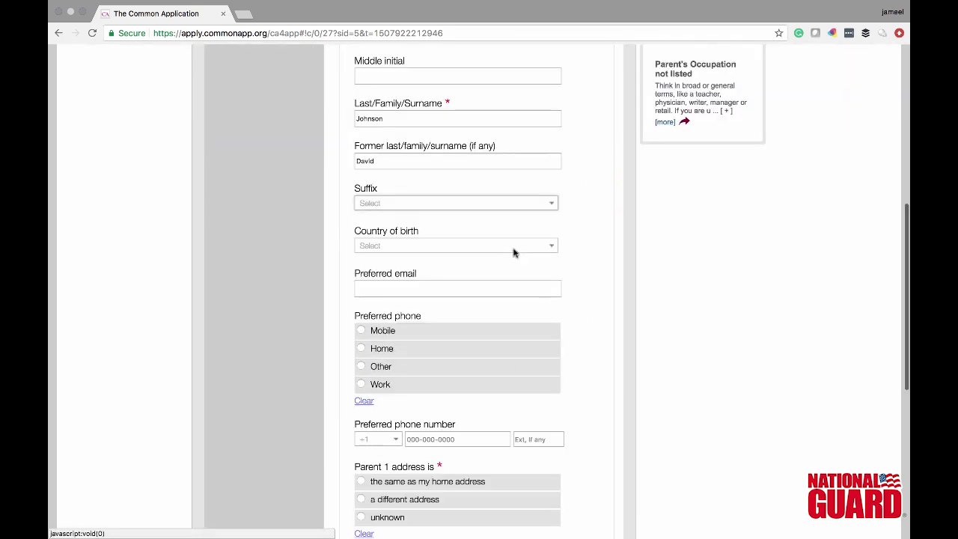
click(513, 249)
click(507, 278)
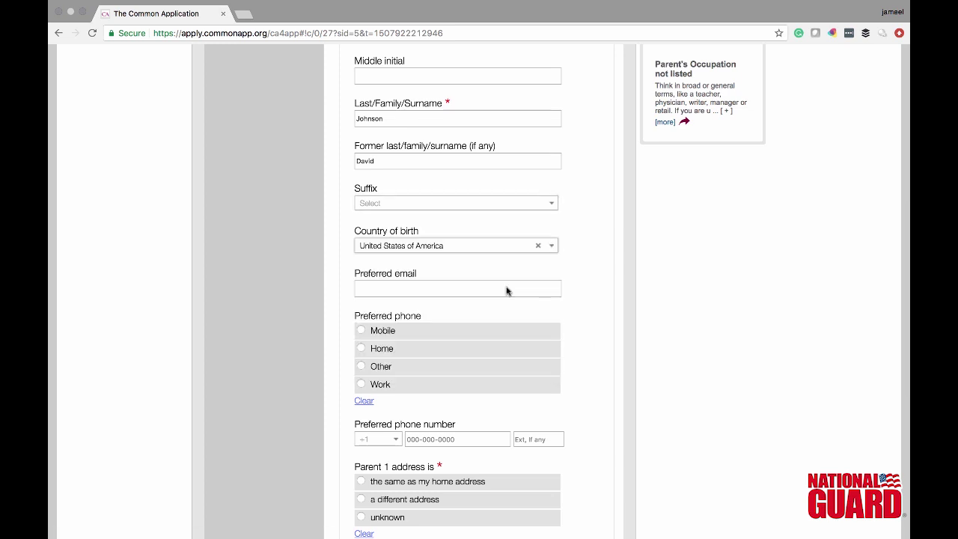
click(505, 282)
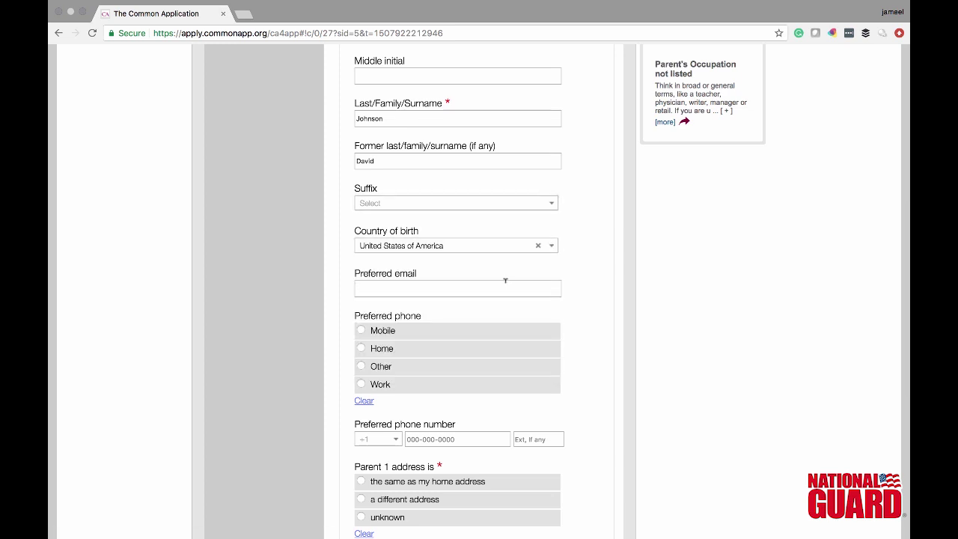
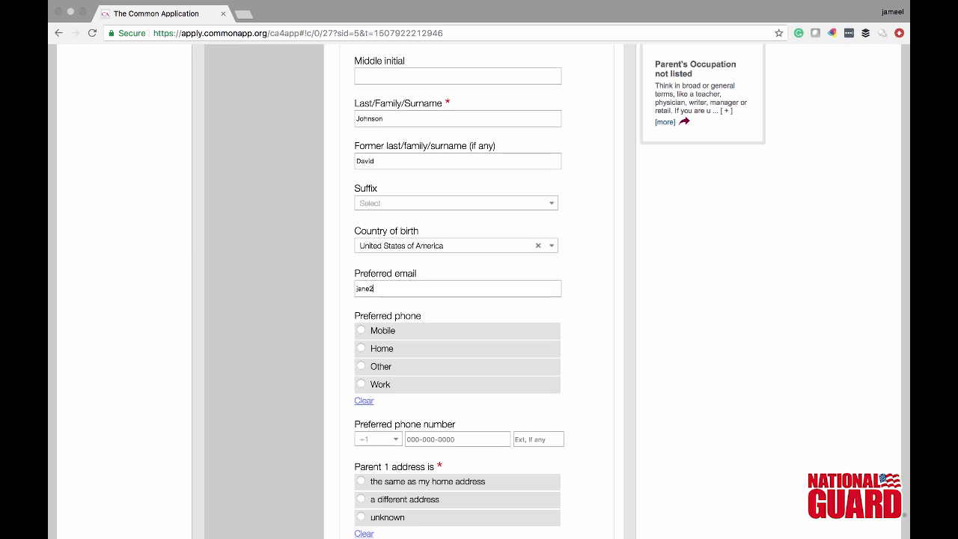
- Give Parent 1 a preferred mobile number with +1 code and the same home address
click(453, 332)
click(394, 440)
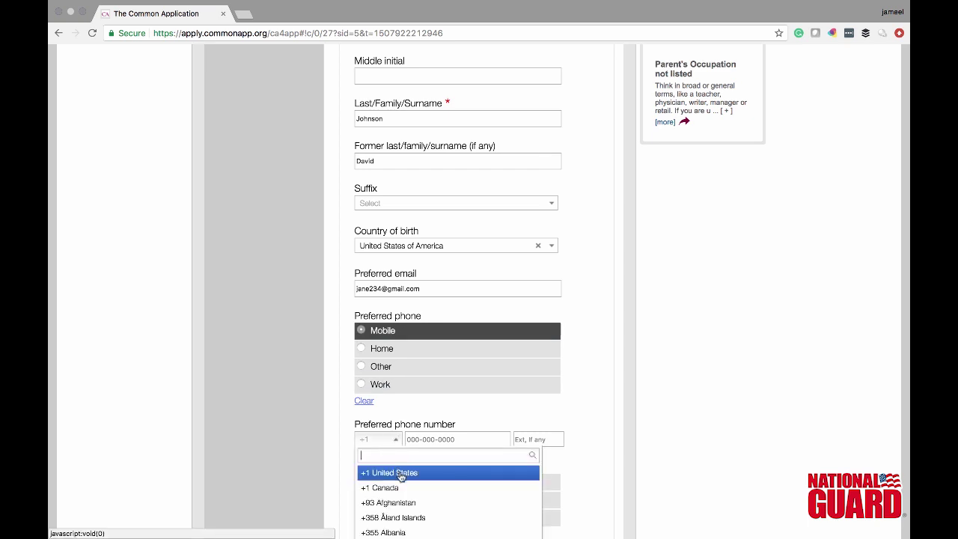
click(401, 477)
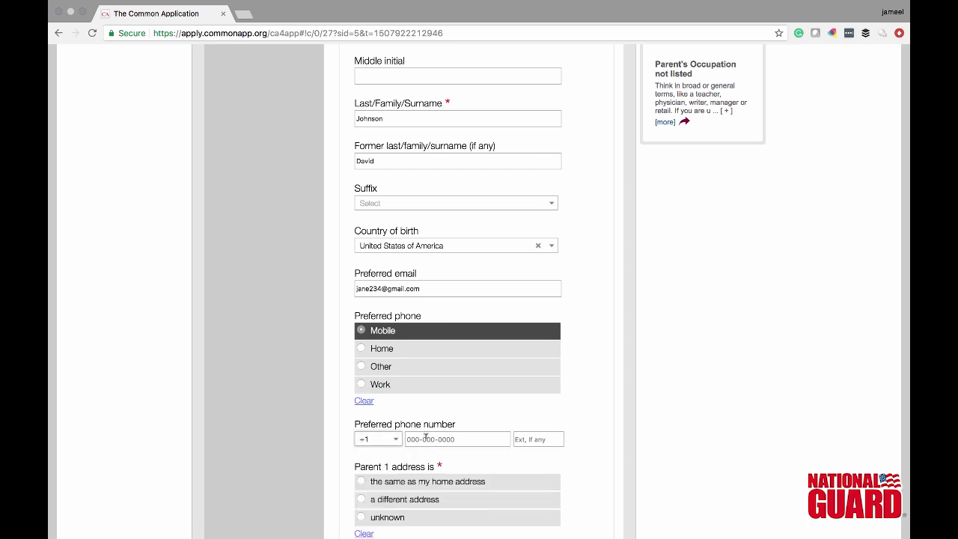
click(425, 438)
click(361, 481)
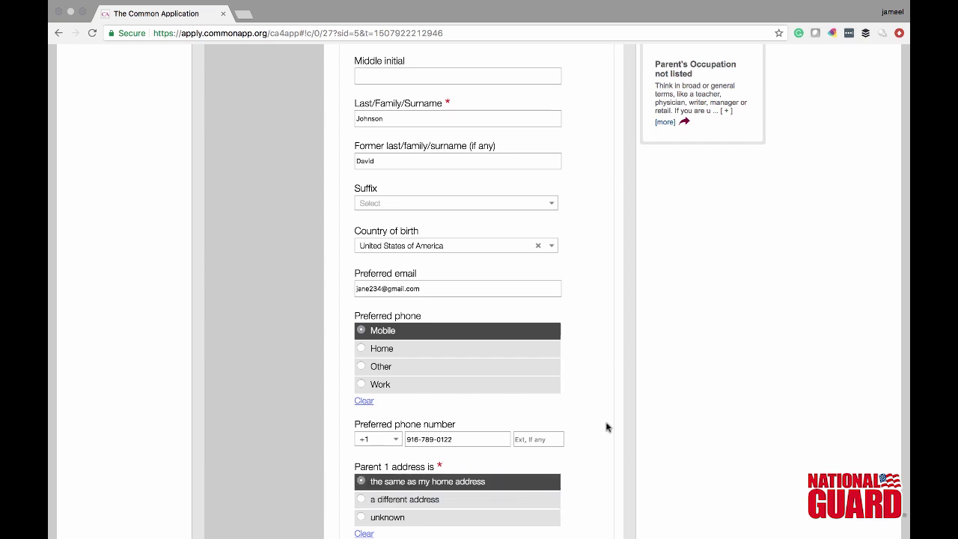
scroll(607, 426, down, 5)
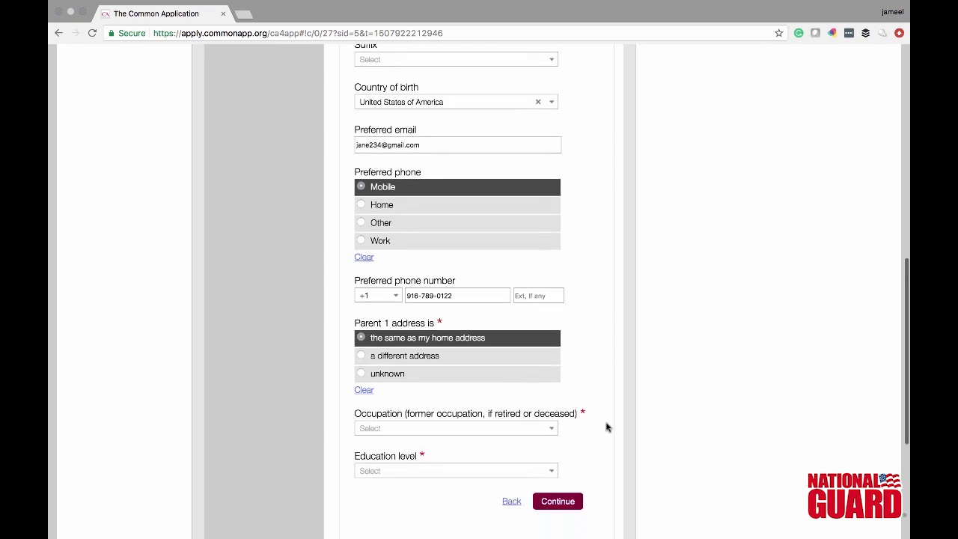
- Set Parent 1's occupation to Engineer, Employed as Civil Engineer at Cal Trans, never college-employed
scroll(606, 426, down, 1)
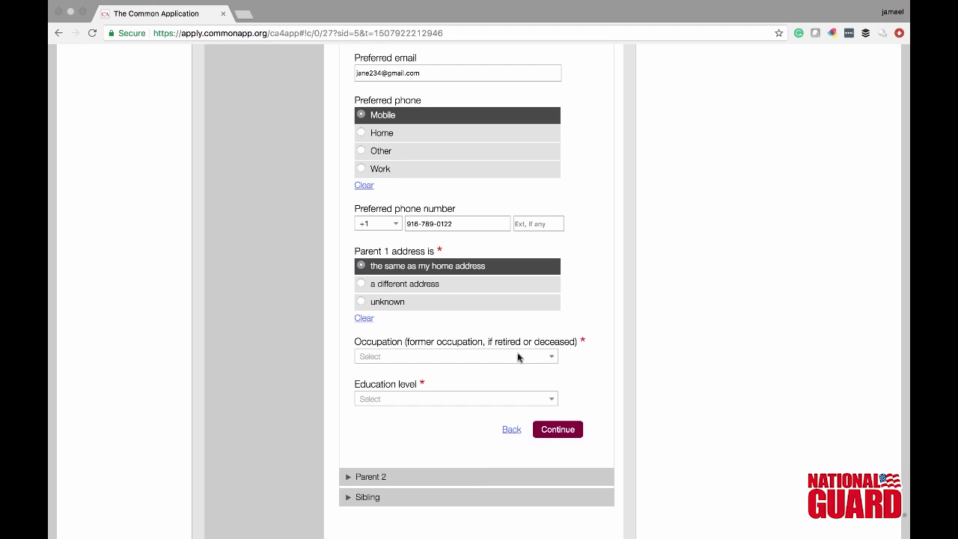
click(539, 359)
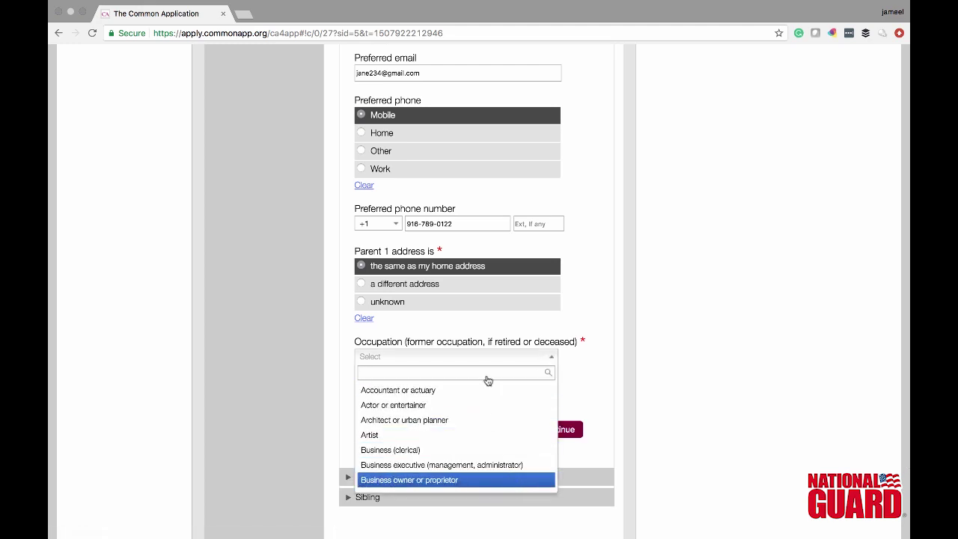
text(en)
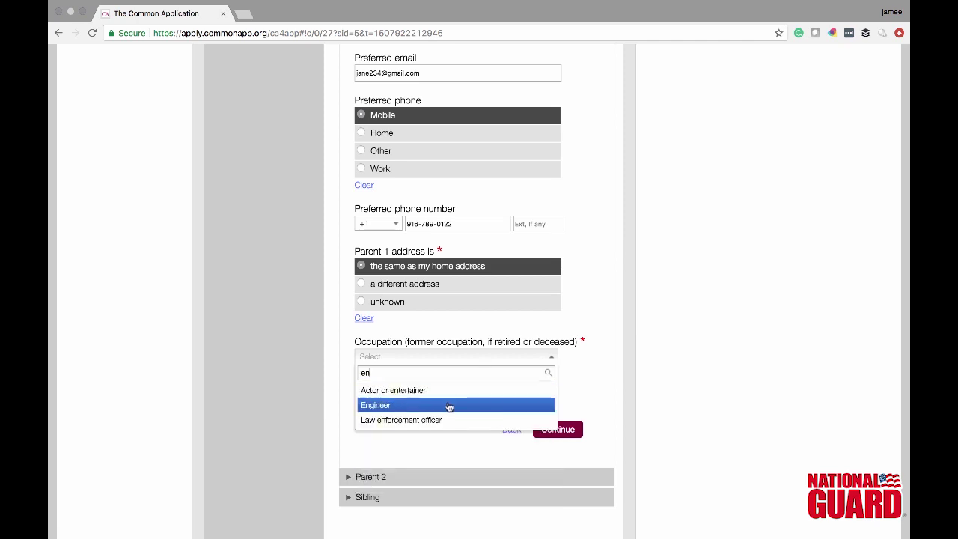
click(448, 406)
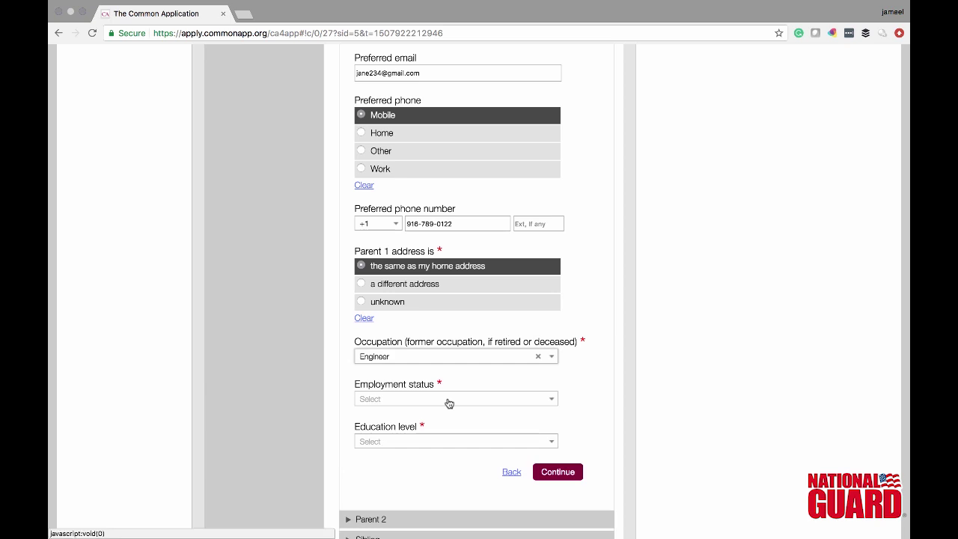
click(448, 403)
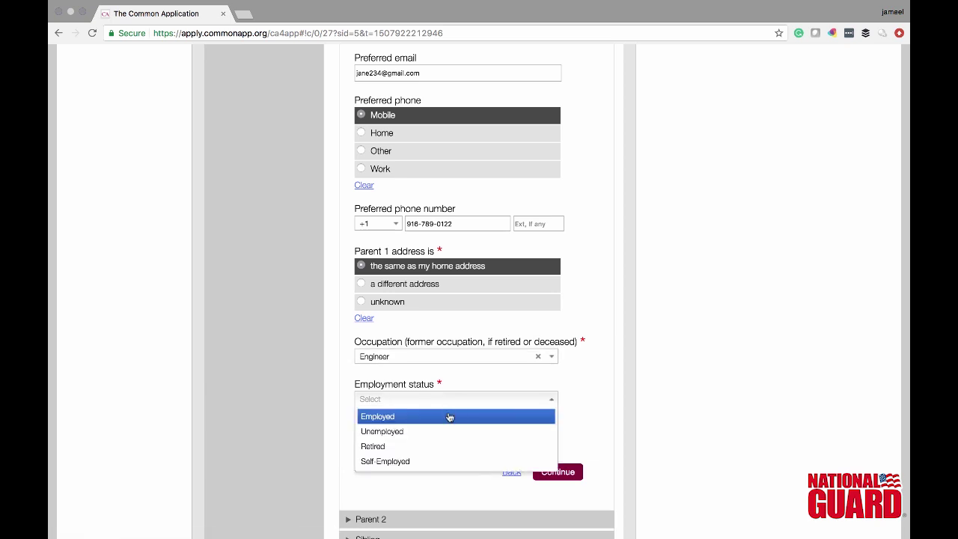
click(451, 417)
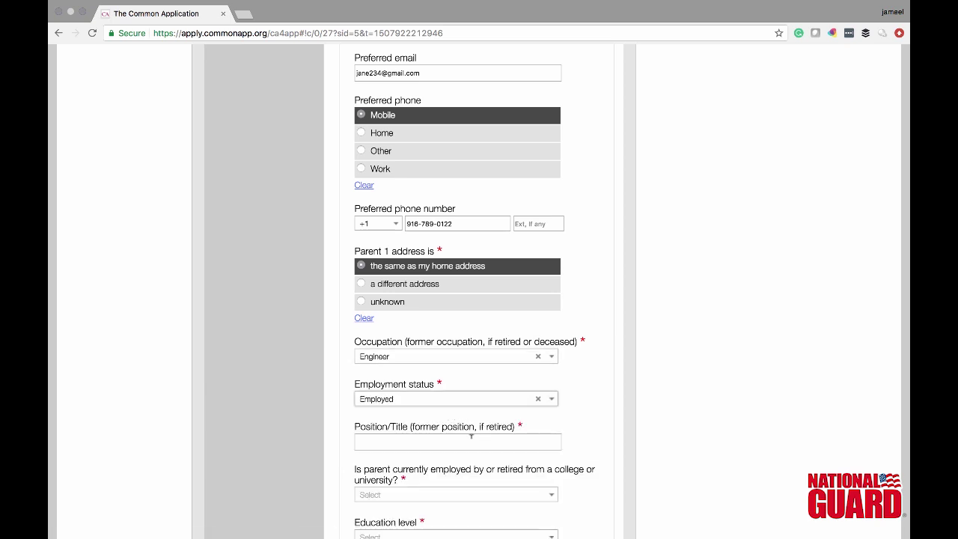
click(471, 436)
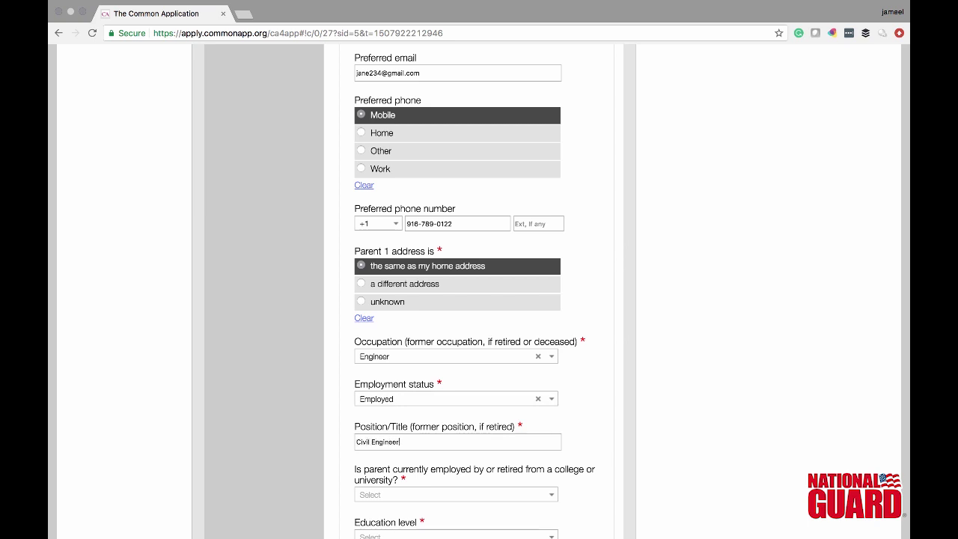
scroll(546, 372, down, 3)
click(547, 372)
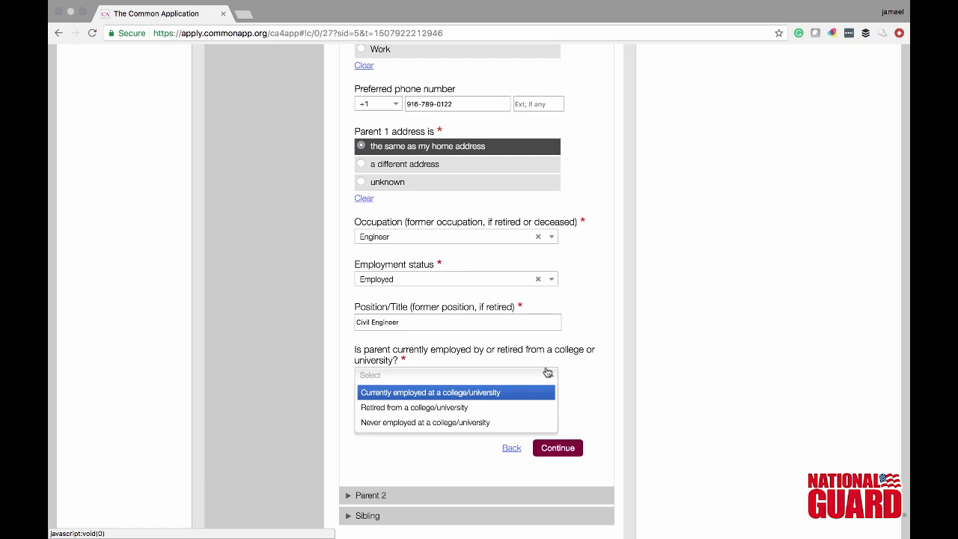
click(524, 419)
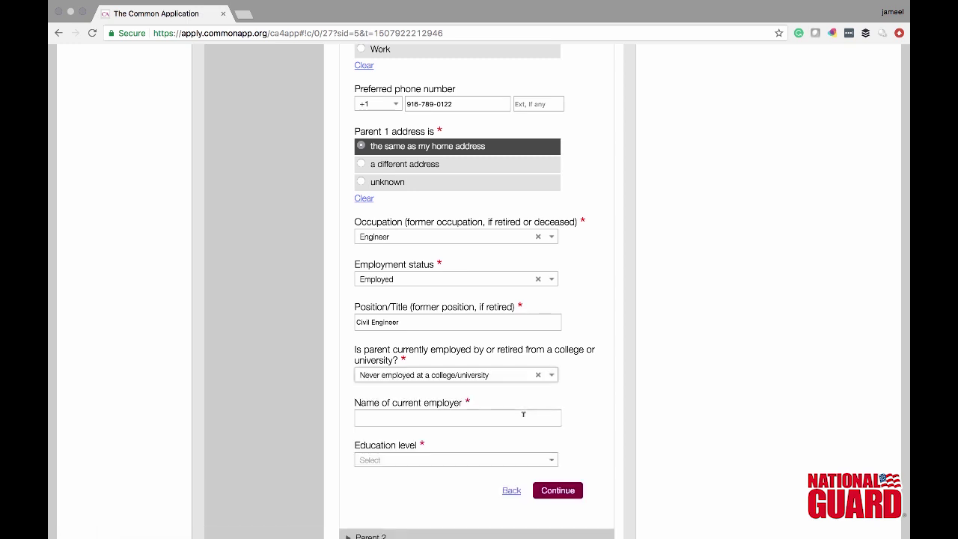
click(522, 413)
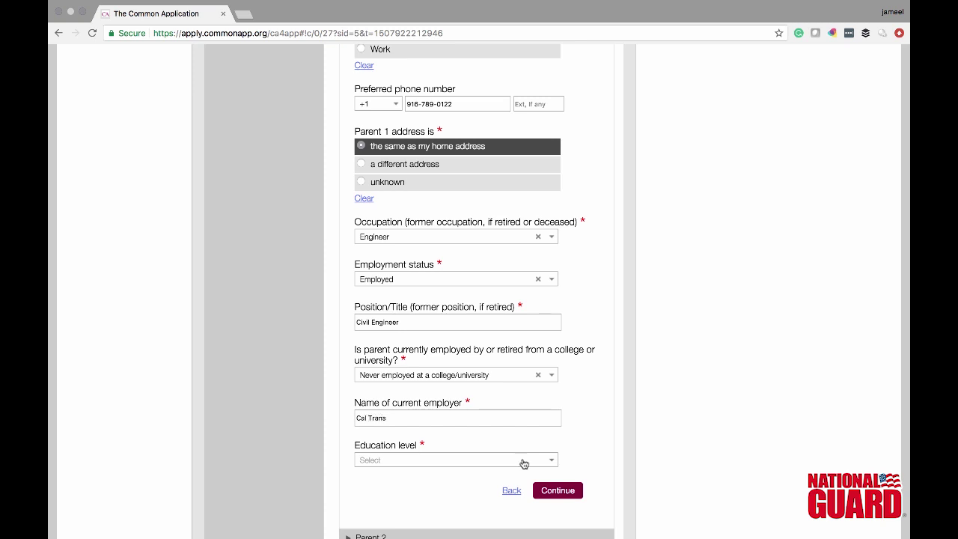
- Set Parent 1's education to graduated from trade school or community college, 1 institution attended
click(552, 460)
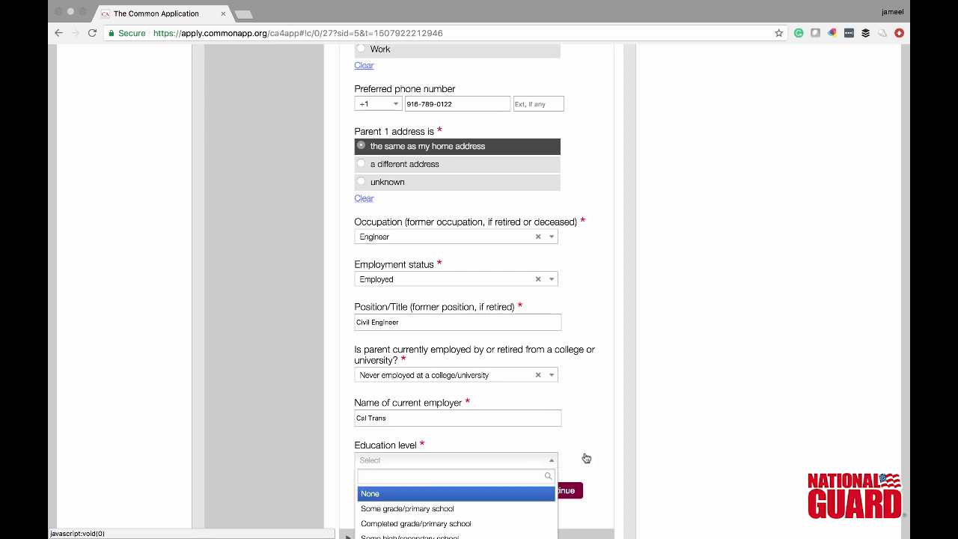
click(585, 454)
scroll(586, 454, down, 2)
scroll(585, 454, down, 2)
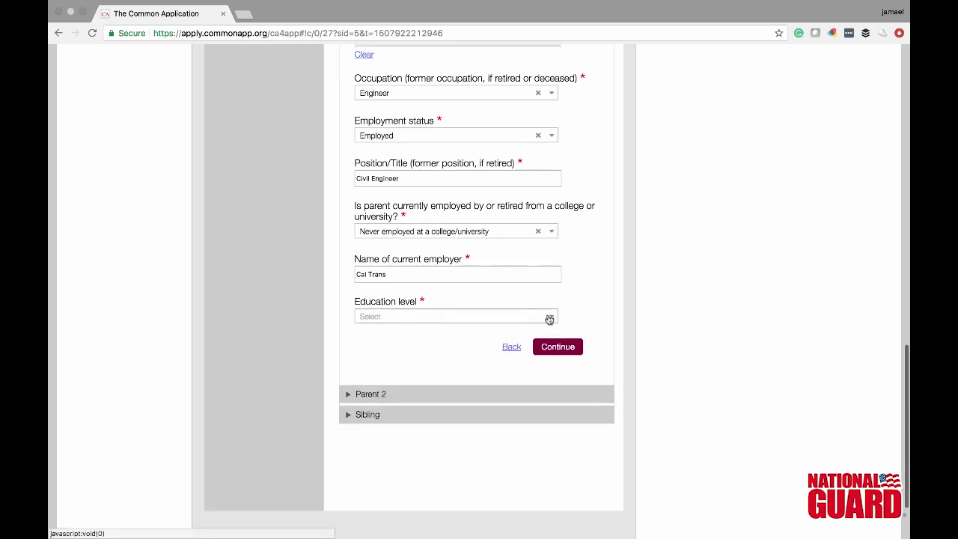
click(548, 315)
click(479, 409)
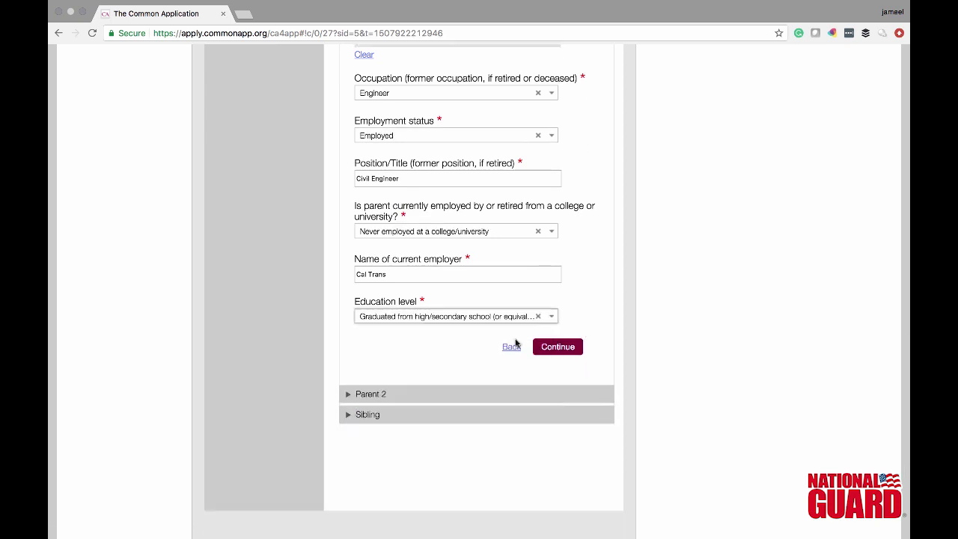
click(547, 317)
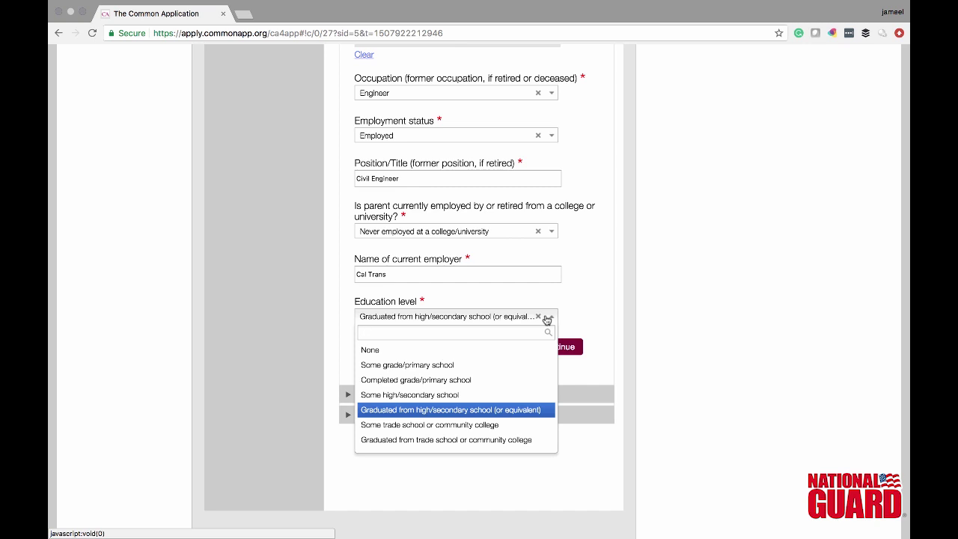
click(542, 439)
click(543, 363)
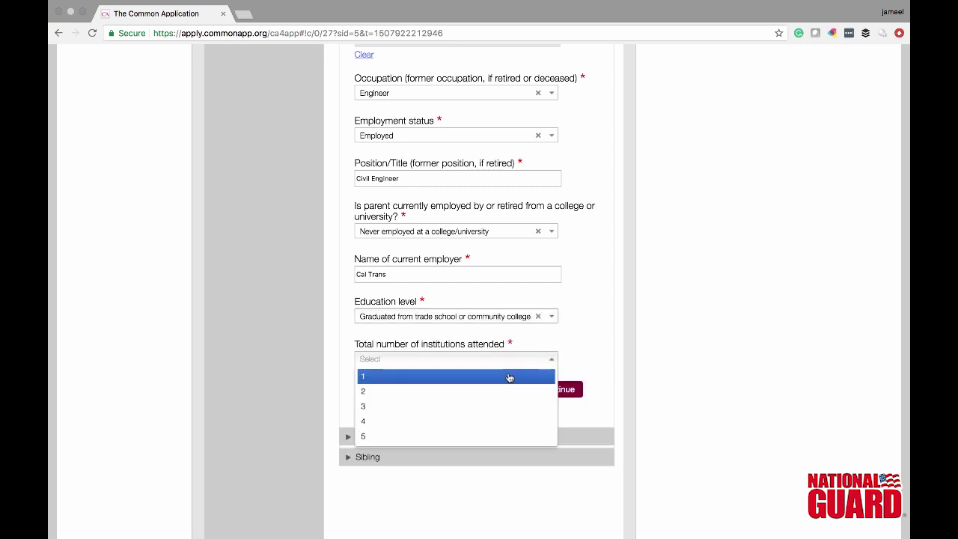
click(514, 376)
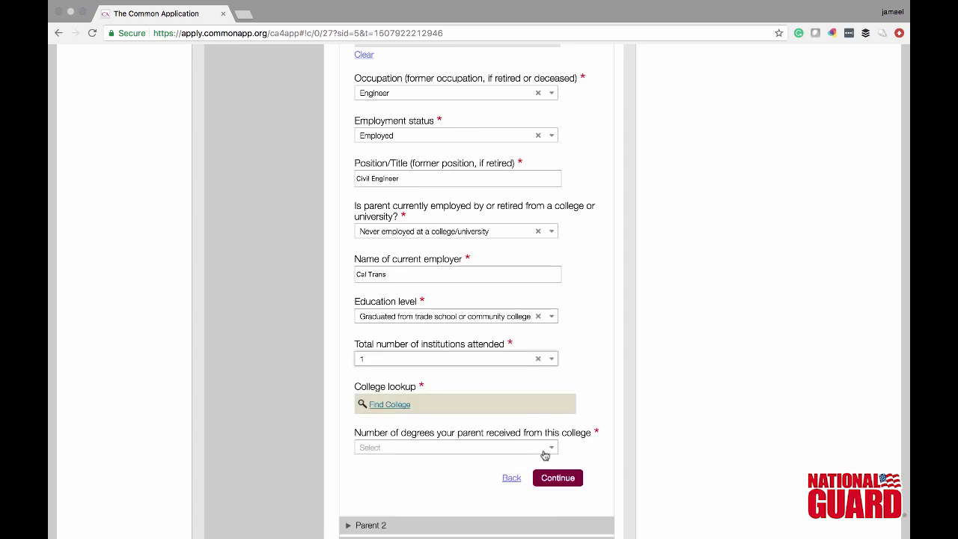
- Find and confirm Sacramento City College as Parent 1's college
click(392, 404)
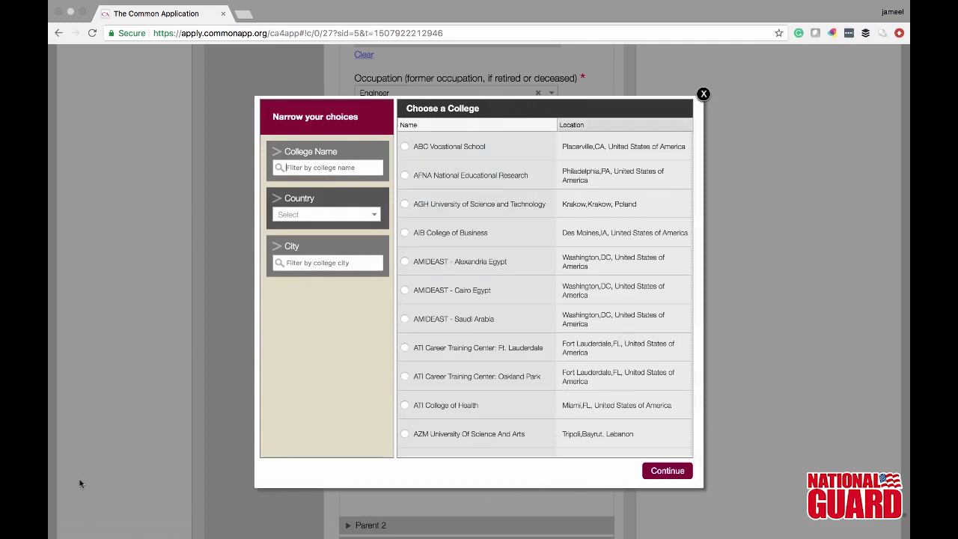
click(285, 166)
text(sac)
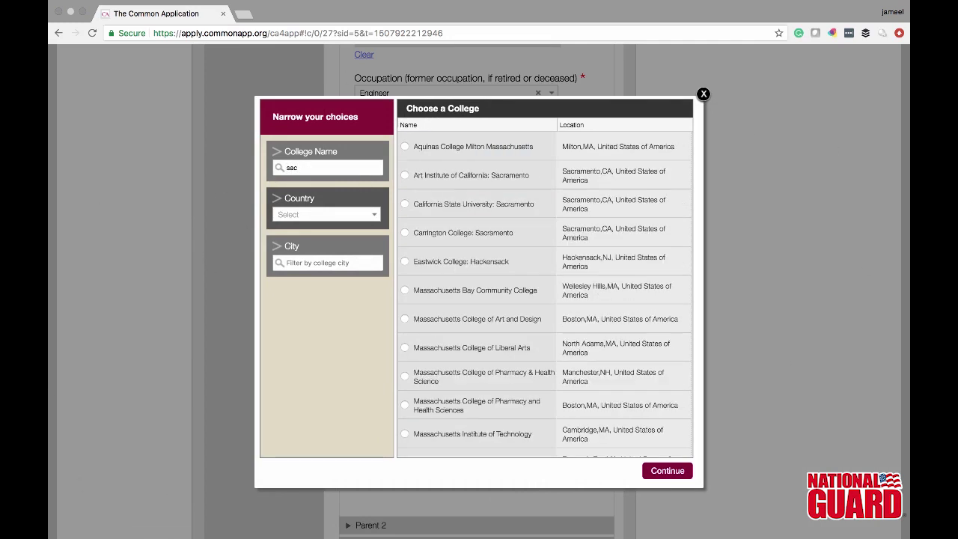
text(ramento)
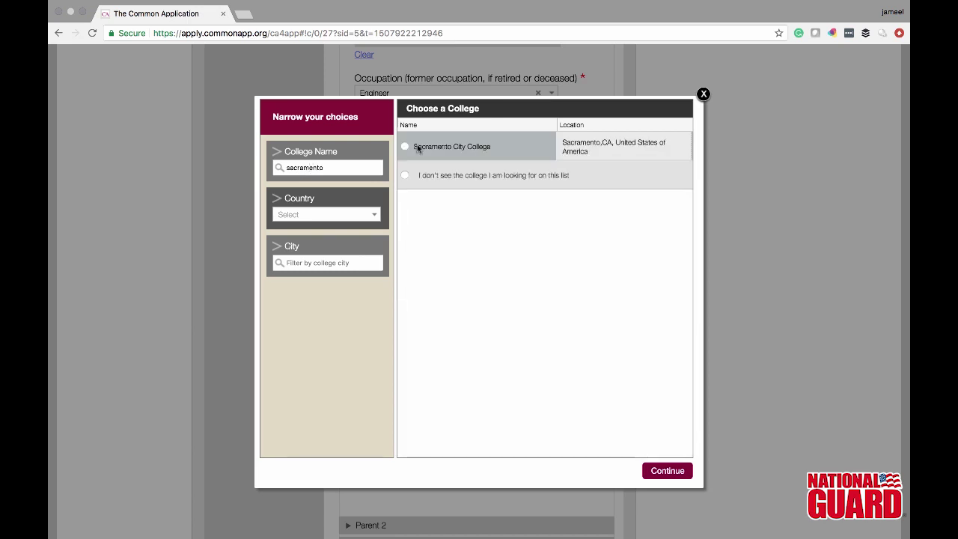
click(506, 145)
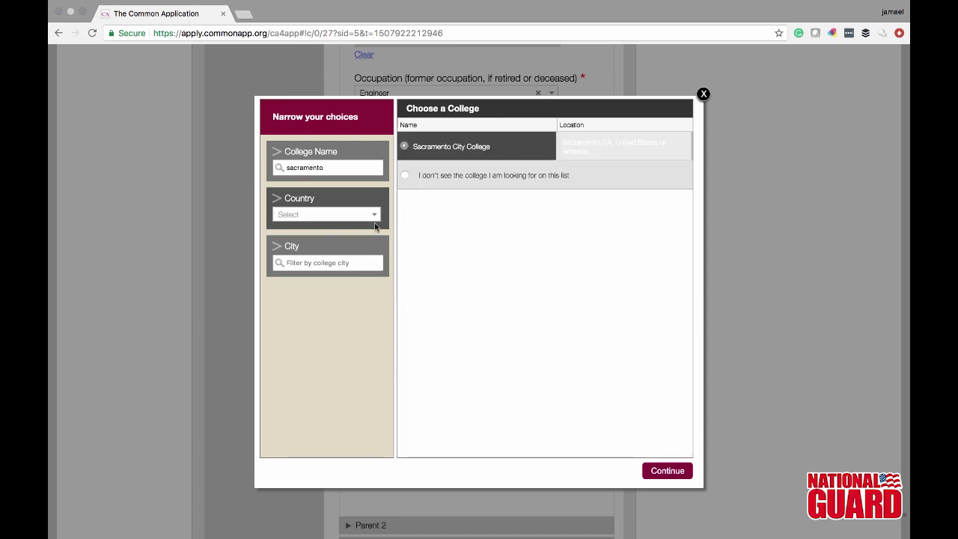
click(670, 473)
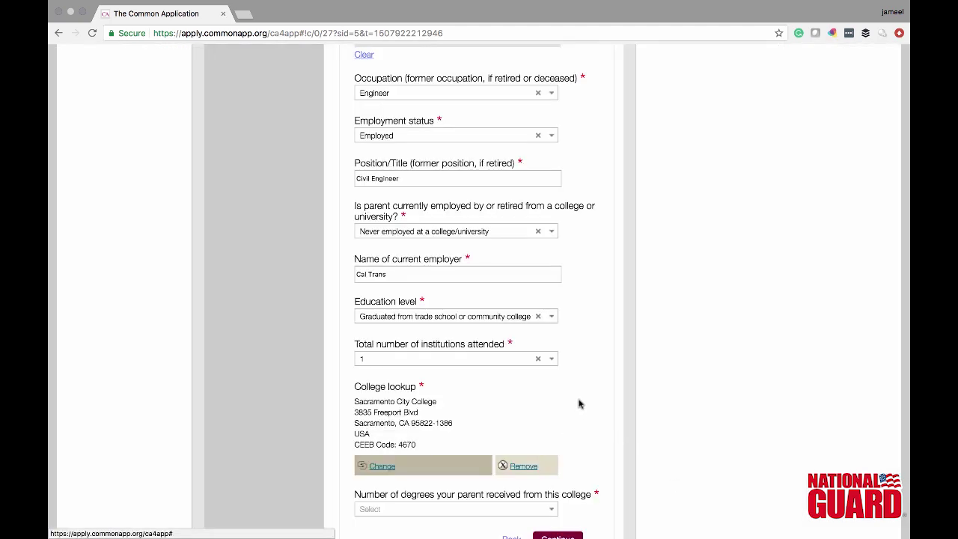
- Record 1 Associate's (AA, AS) degree received in 2005 and save Parent 1
scroll(579, 404, down, 3)
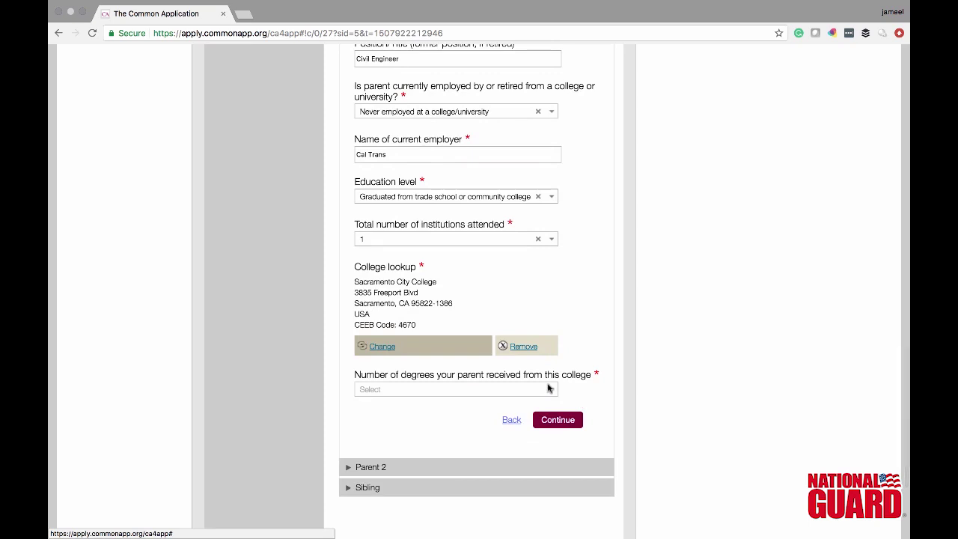
click(549, 388)
click(532, 421)
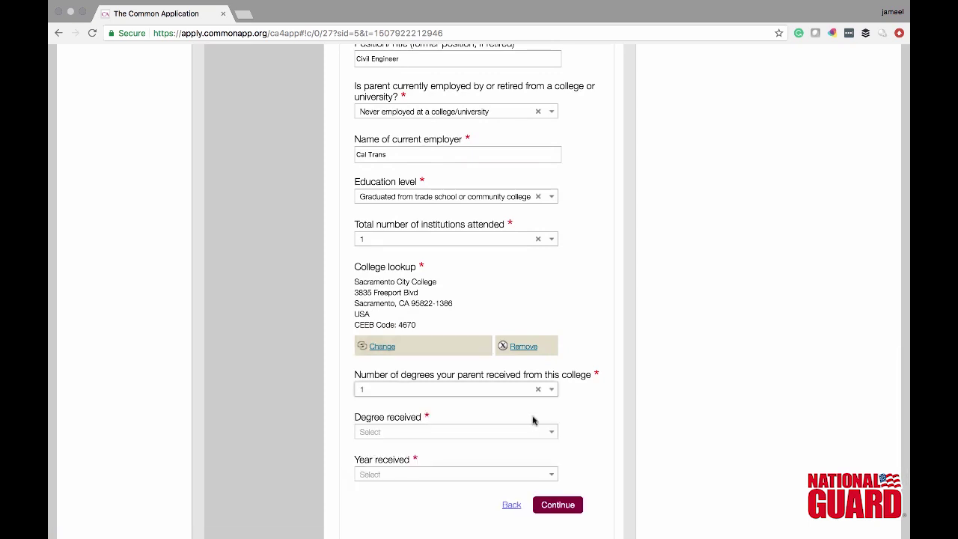
click(549, 432)
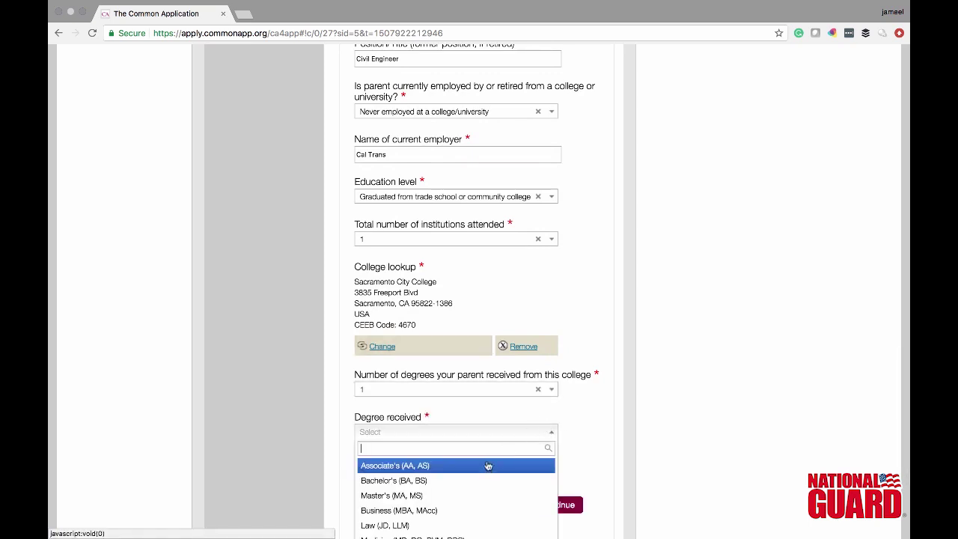
click(464, 465)
click(461, 476)
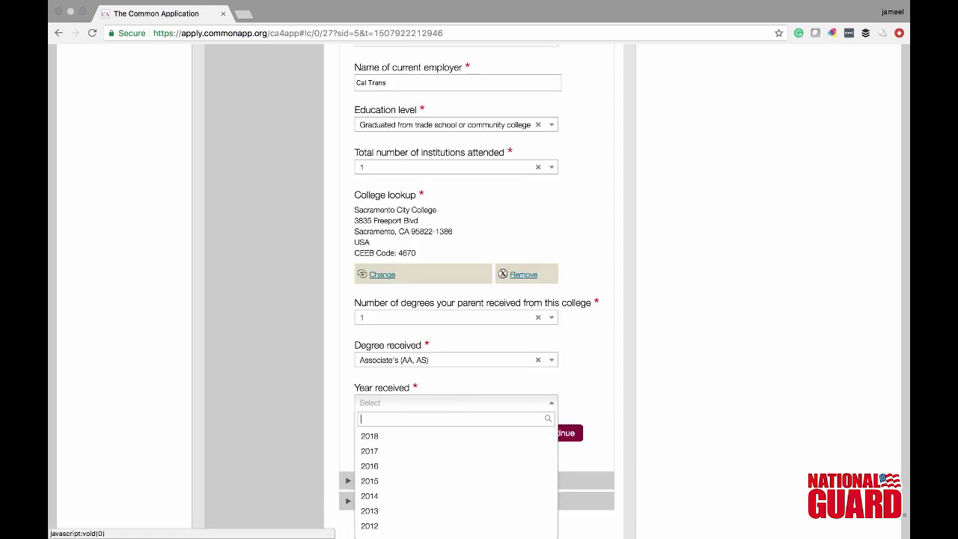
text(2005)
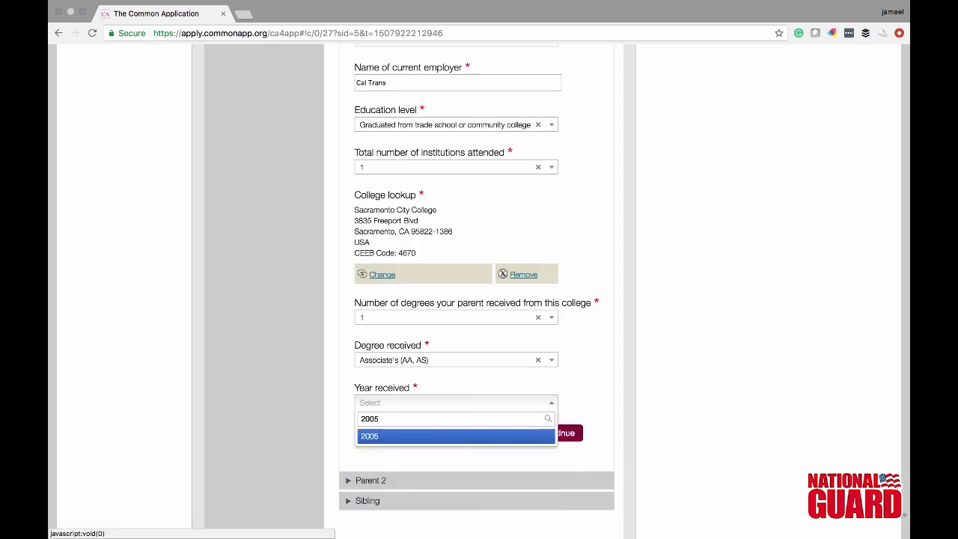
key(Return)
click(552, 434)
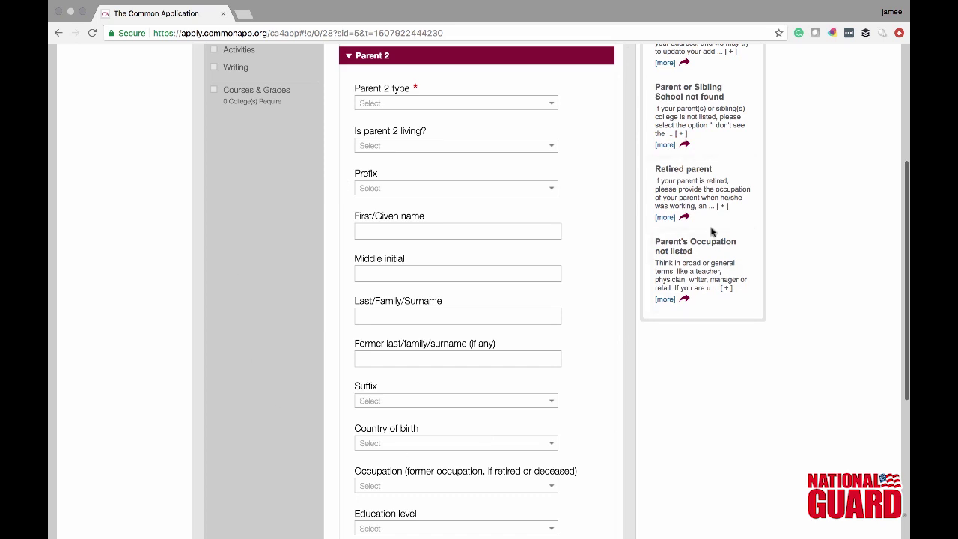
- Set Parent 2's type to Father and switch to the Education section
click(545, 108)
click(534, 135)
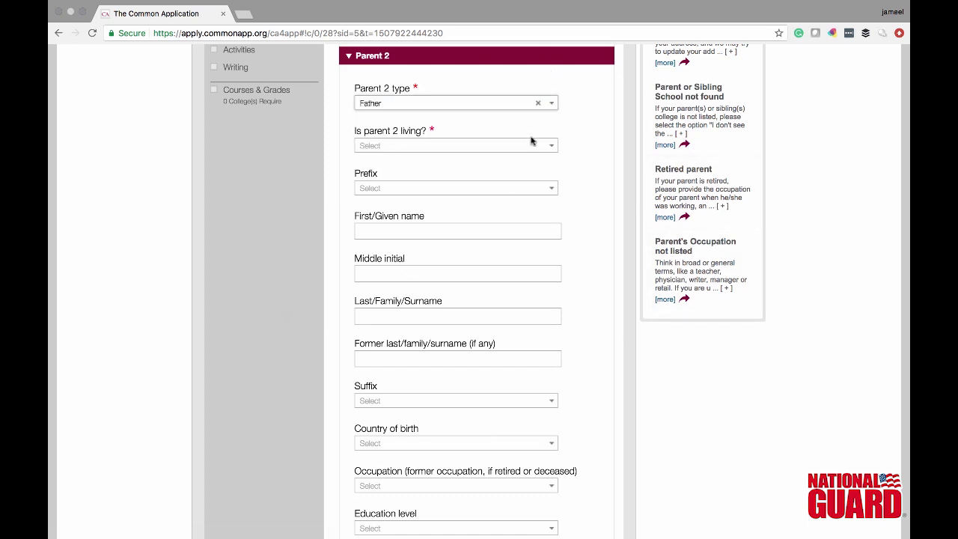
click(555, 104)
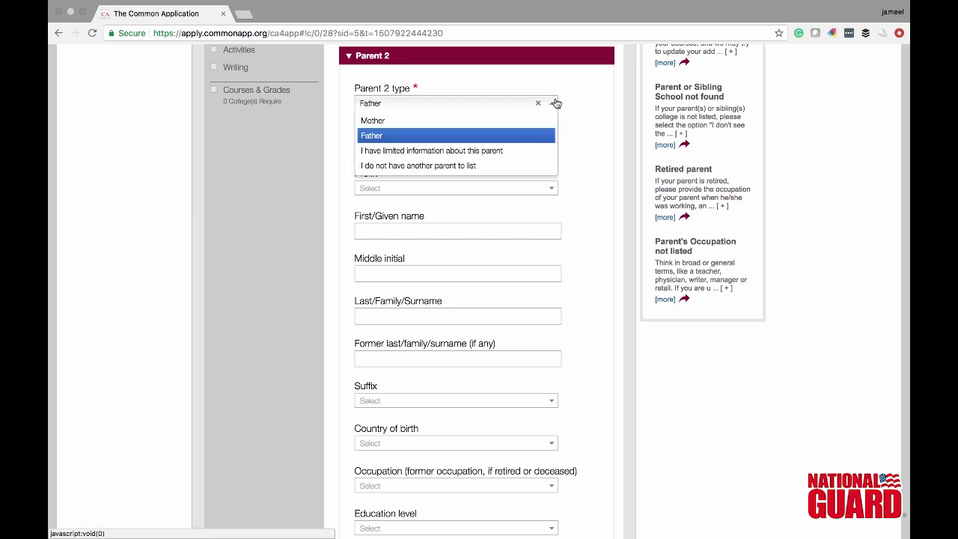
click(458, 137)
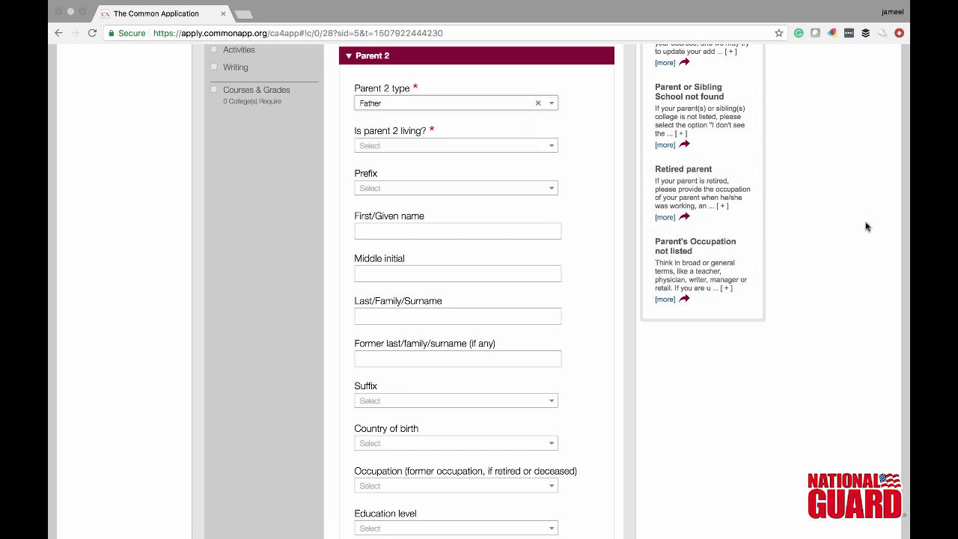
key(Down)
key(Return)
scroll(536, 143, up, 5)
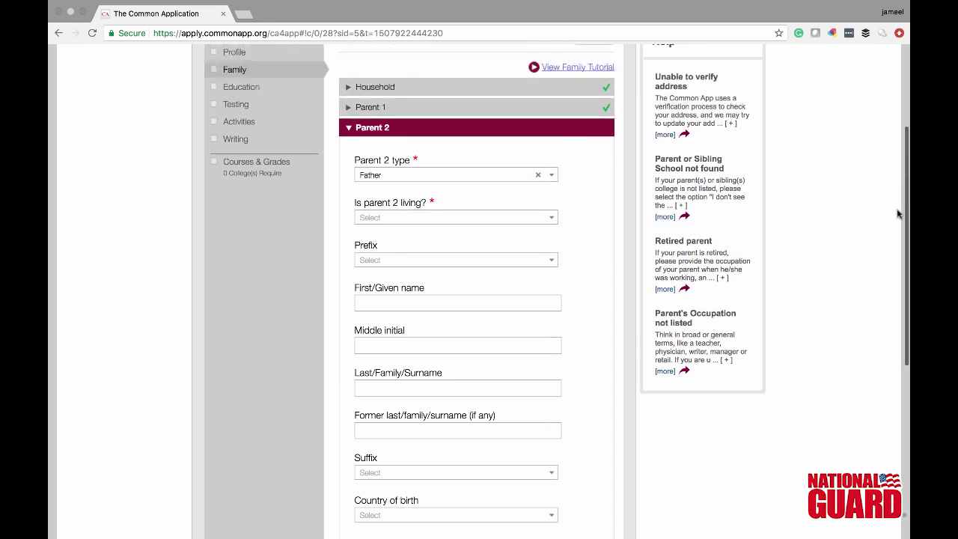
click(271, 185)
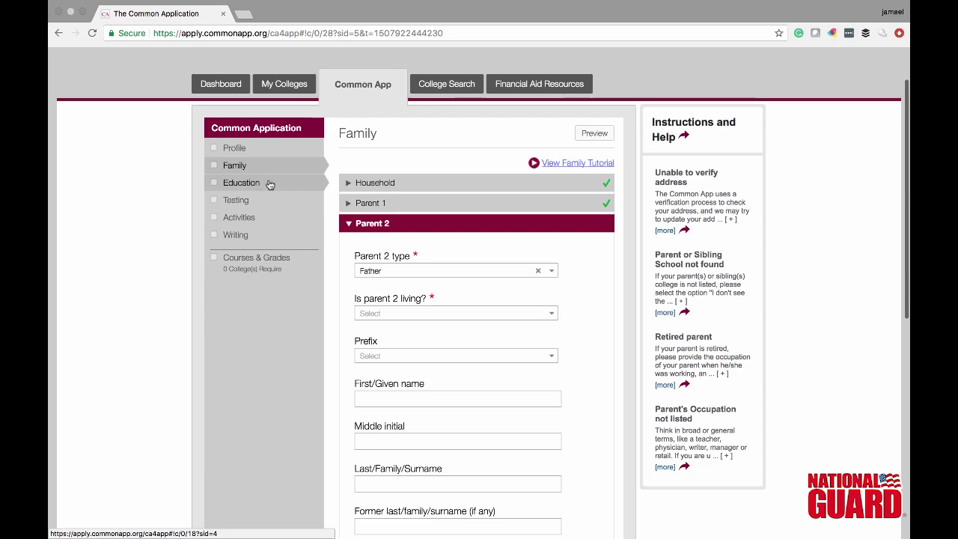
- Choose Inderkum High School in the school finder and confirm it as the current school
click(271, 185)
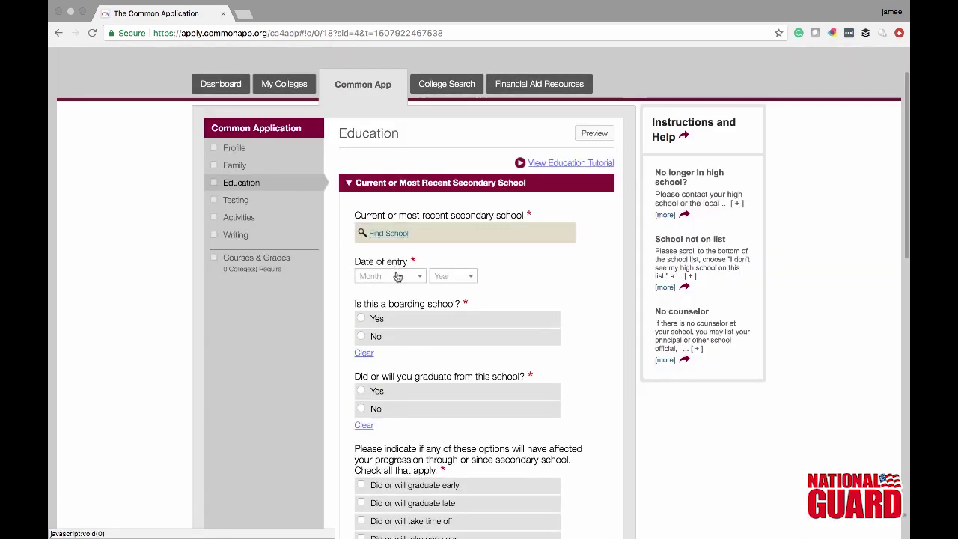
click(392, 234)
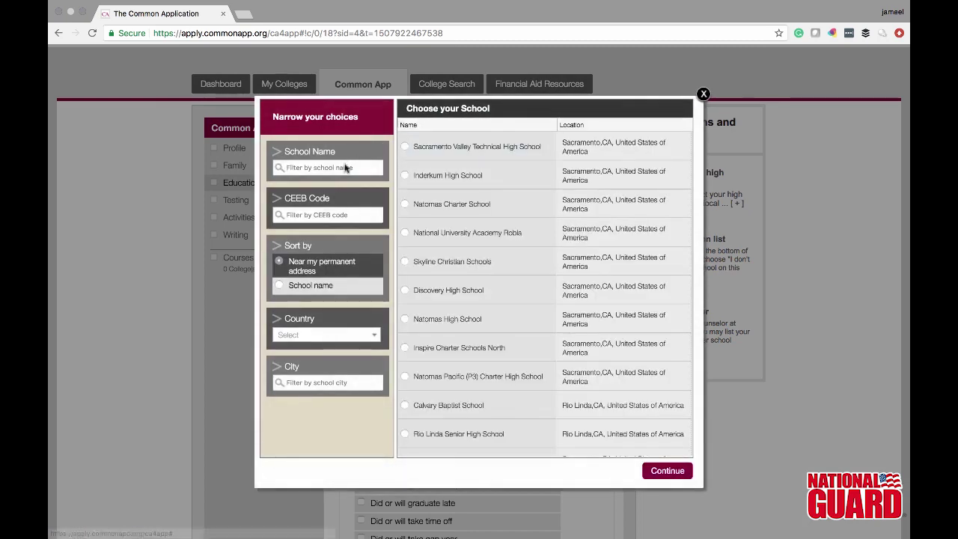
click(410, 175)
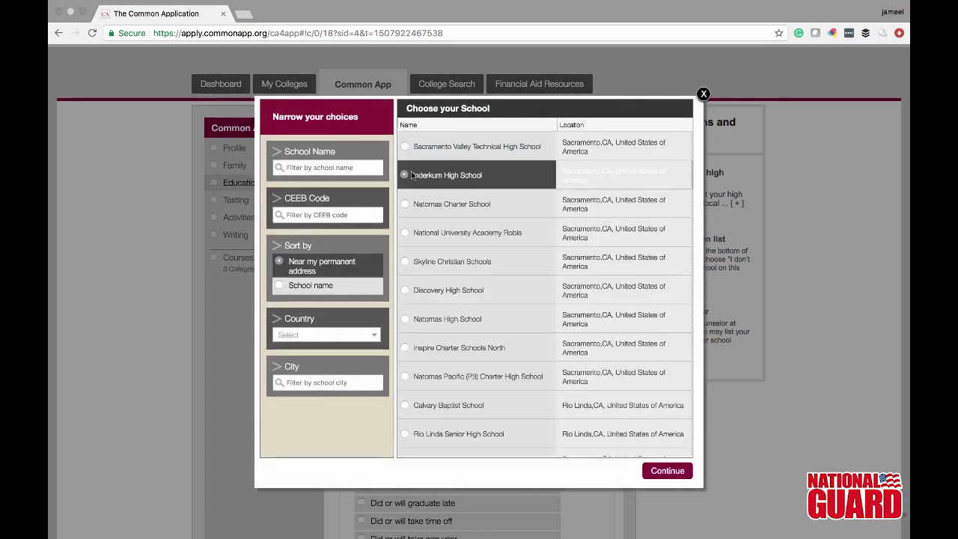
click(652, 470)
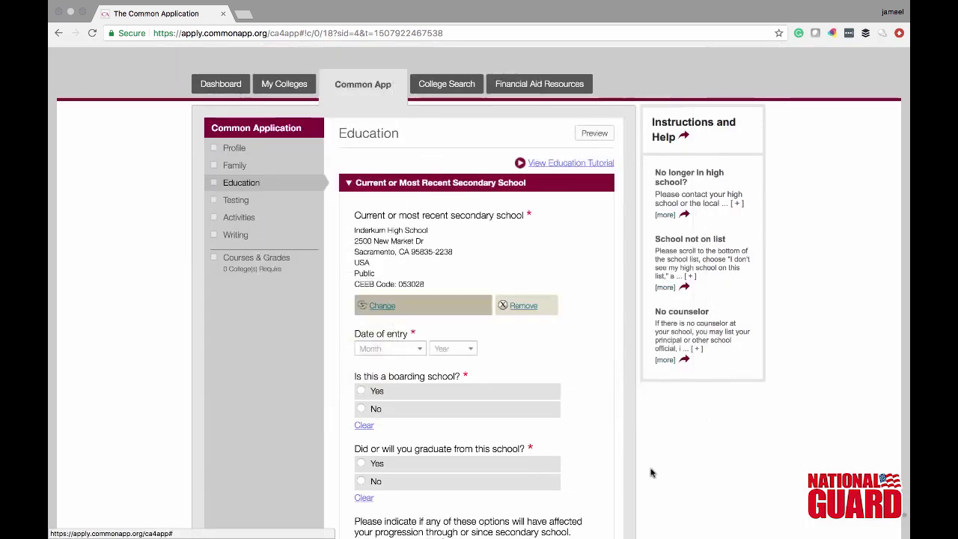
- Set the school entry date to August 2014 and answer No to boarding school
click(392, 353)
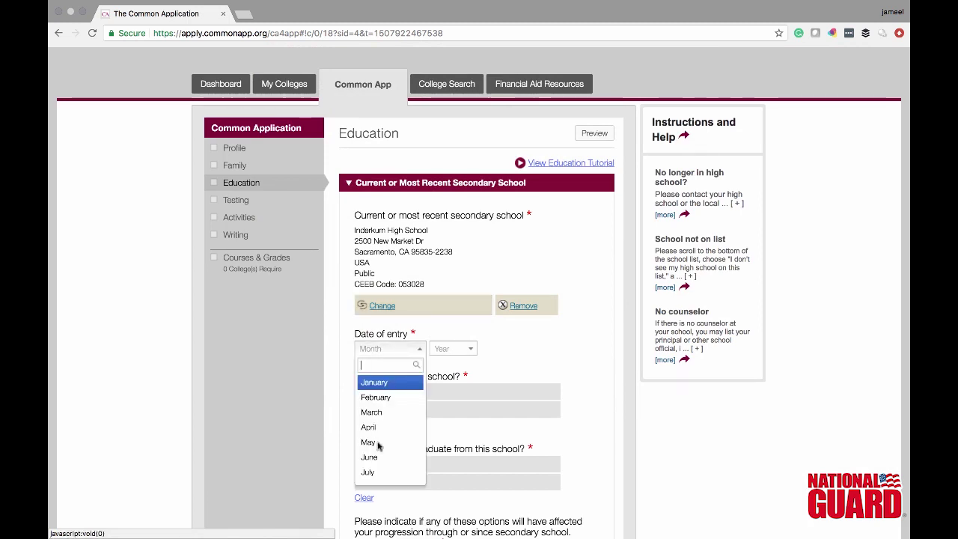
text(au)
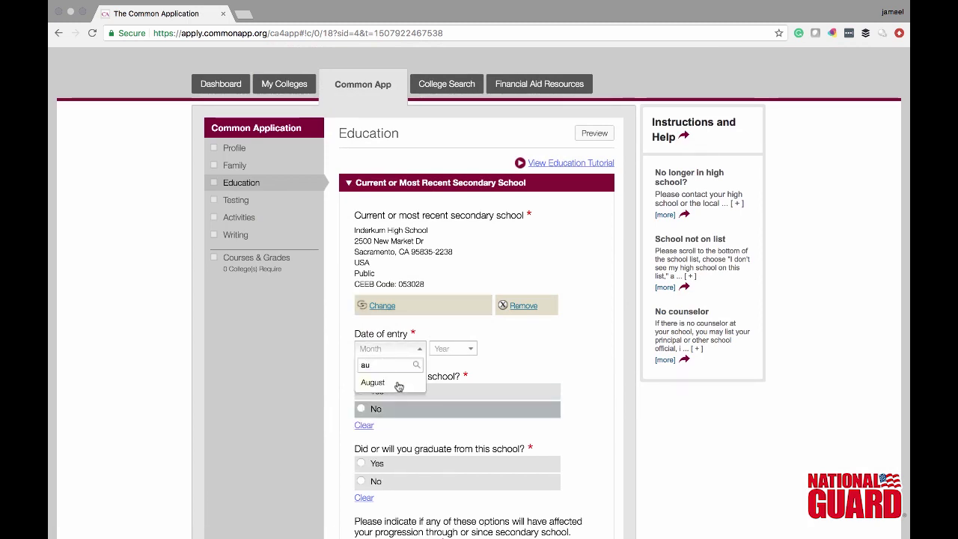
click(393, 383)
click(452, 350)
click(449, 442)
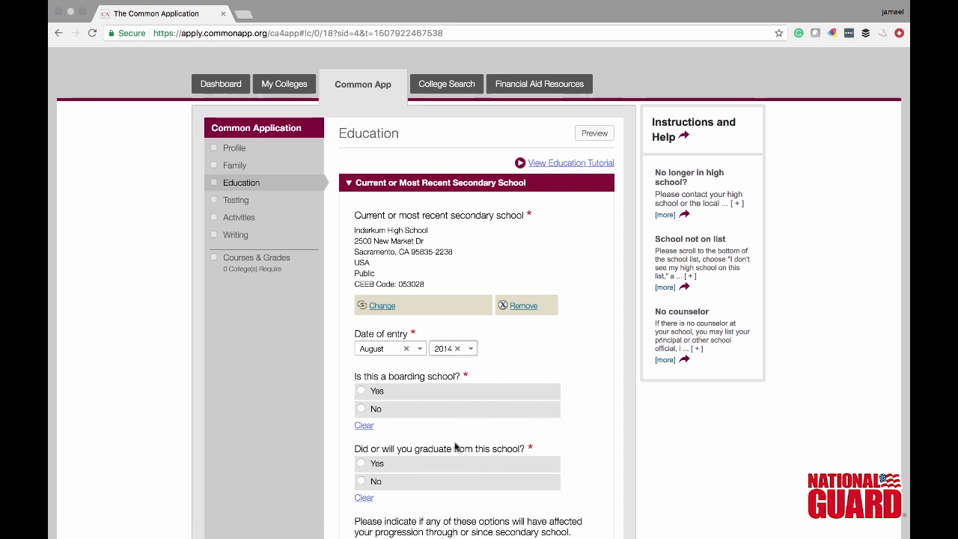
click(388, 416)
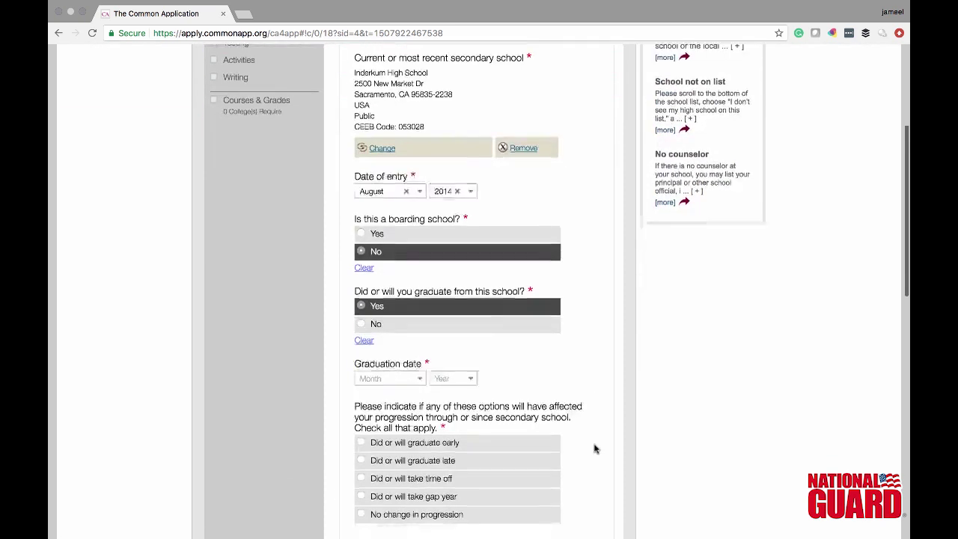
- Set the graduation date to May 2018 and tick no change in progression
scroll(594, 448, down, 2)
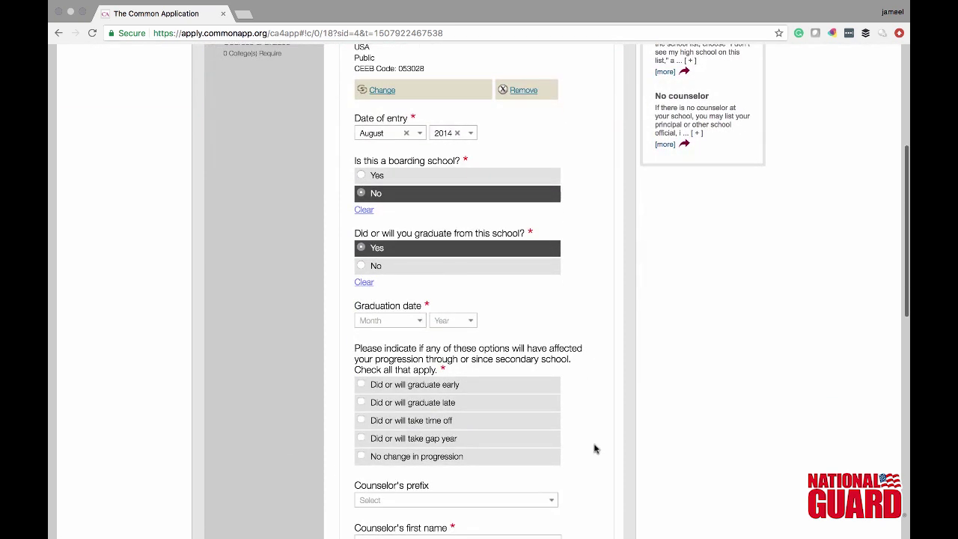
click(410, 321)
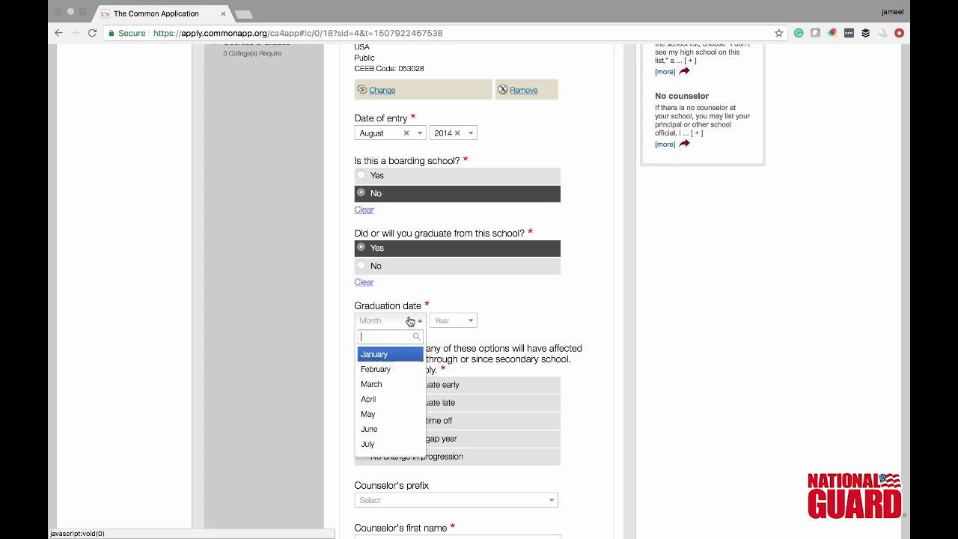
click(390, 413)
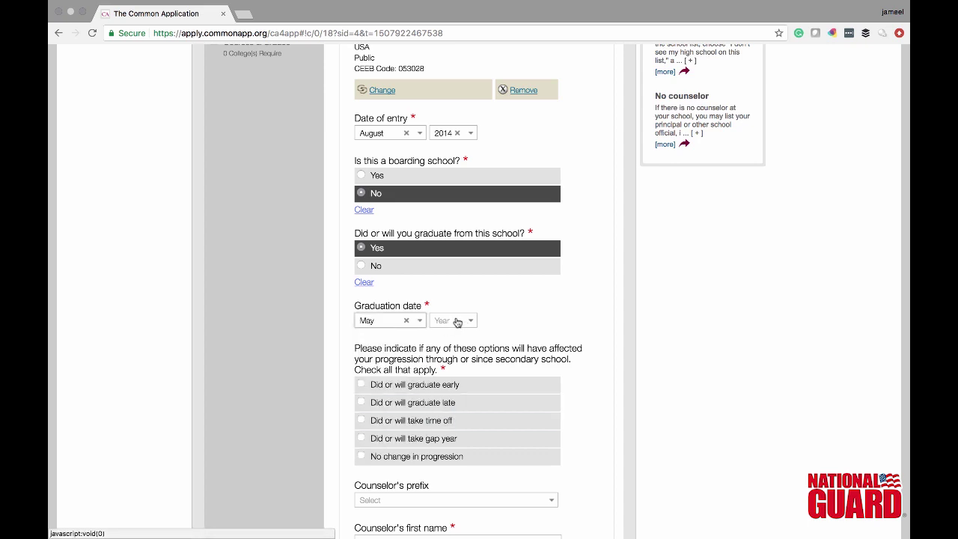
click(457, 321)
click(444, 414)
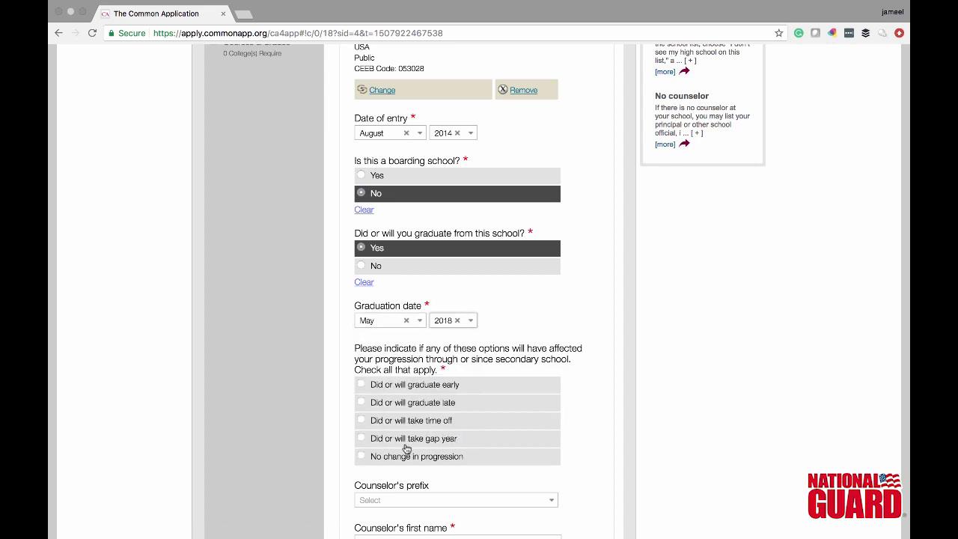
click(413, 459)
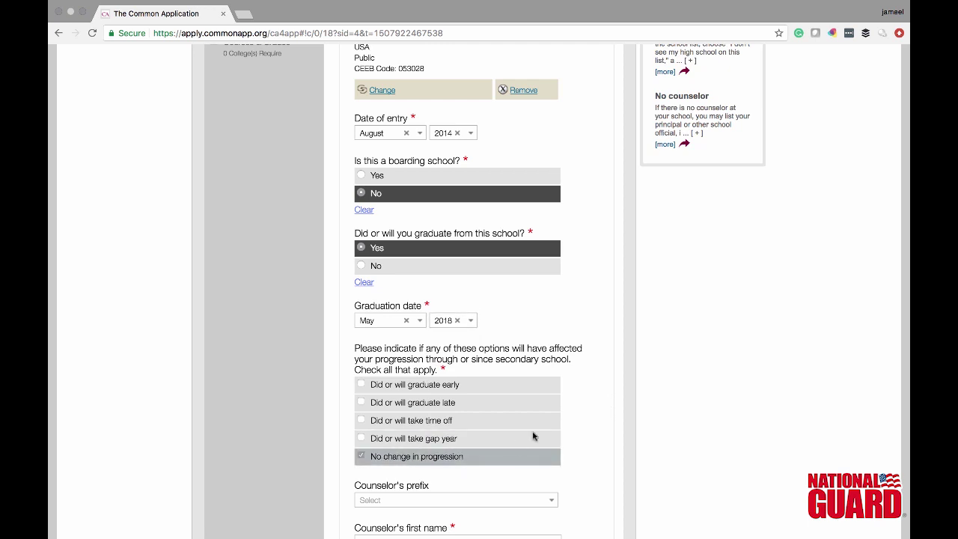
scroll(606, 404, down, 3)
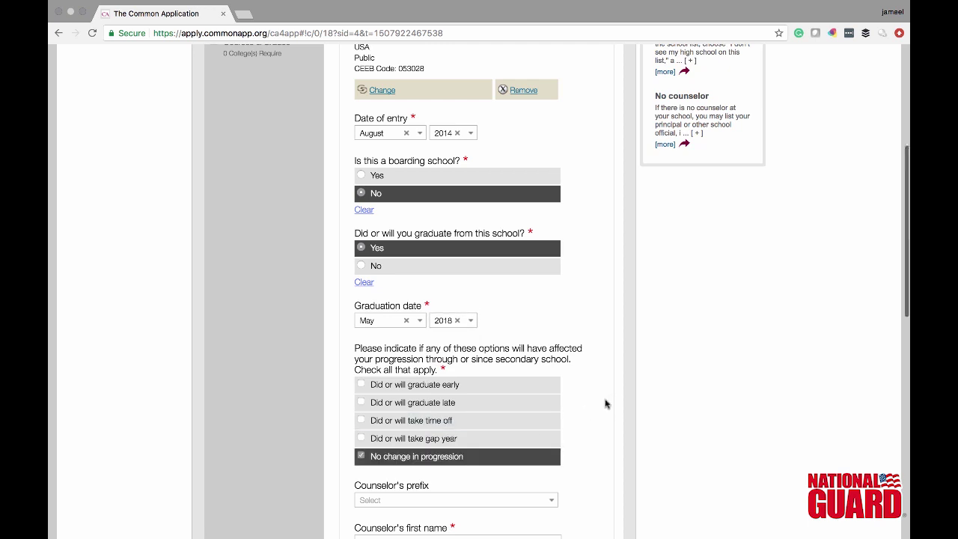
scroll(606, 404, down, 5)
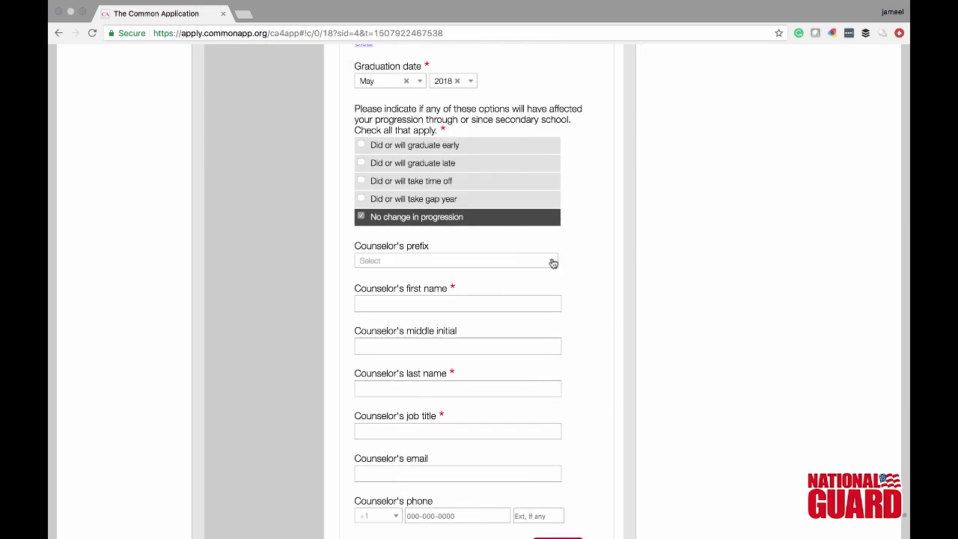
- Enter the counselor with prefix Ms., first and last name, and job title Counselor
click(550, 262)
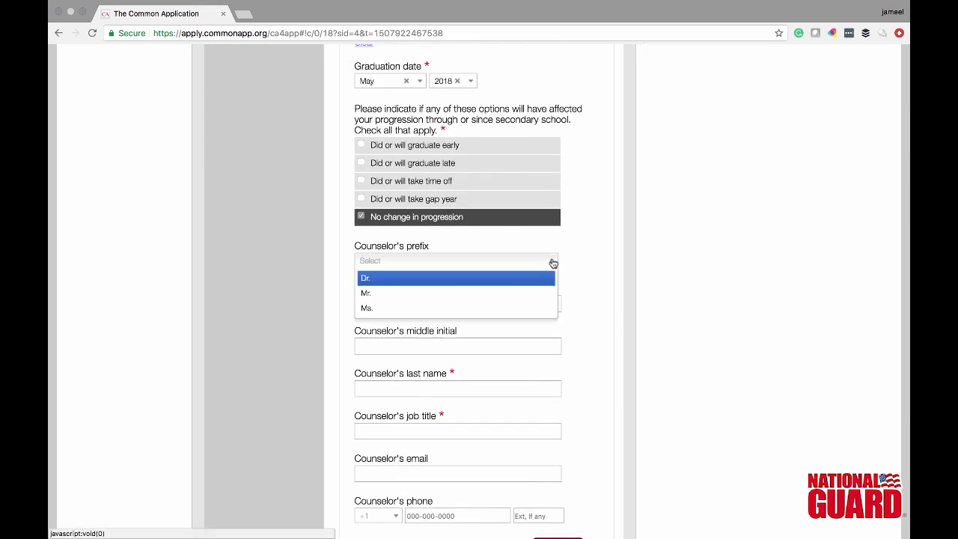
click(526, 307)
key(Tab)
text(Lin)
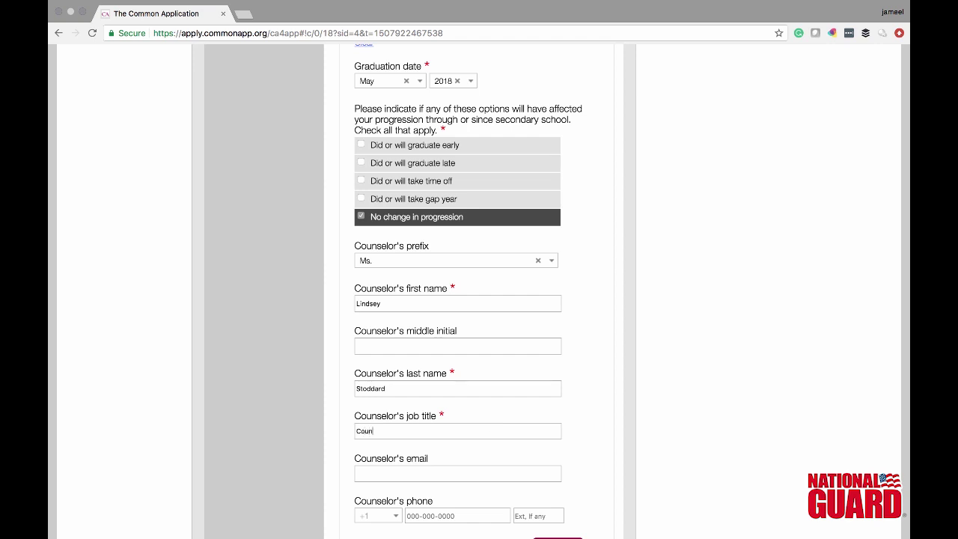
text(elor)
scroll(896, 359, down, 3)
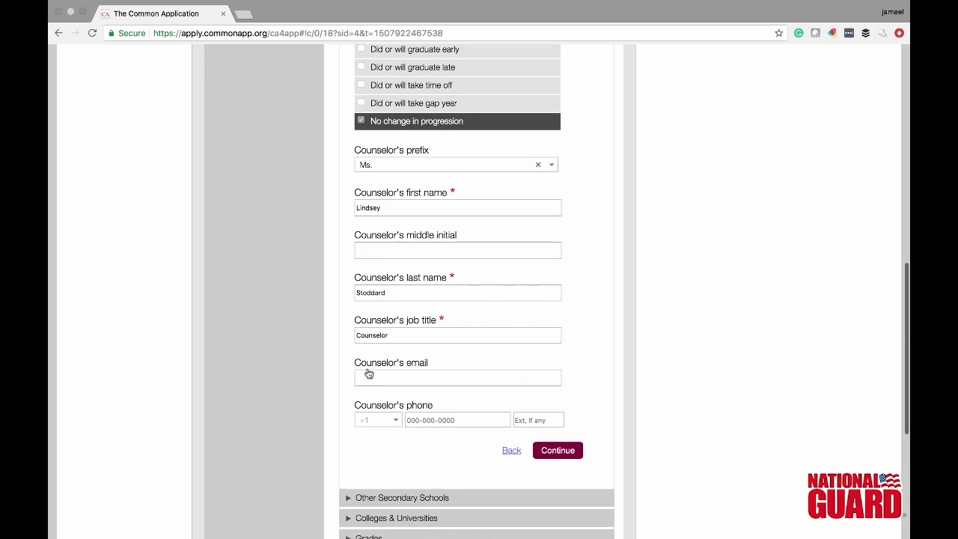
- Save the school details, report 1 other secondary school, and return to the current school summary
click(559, 454)
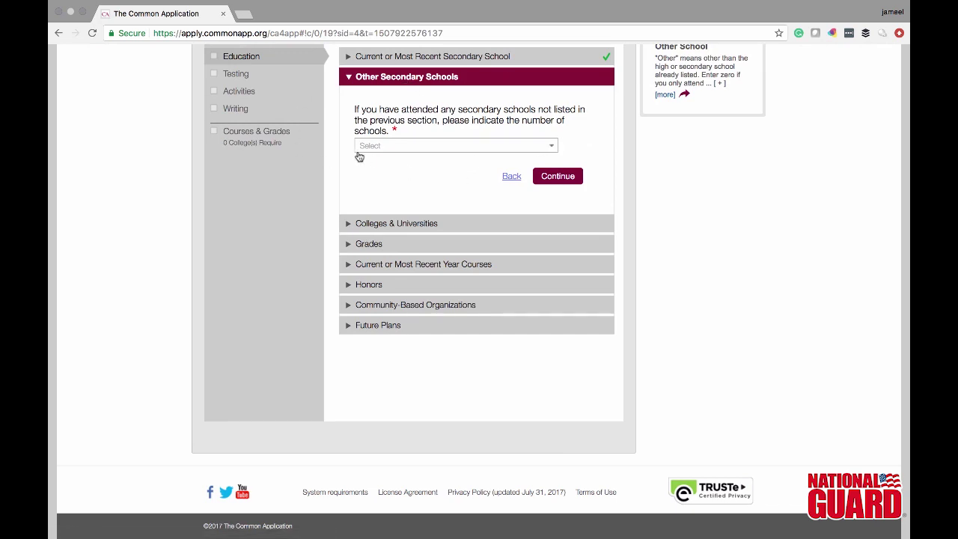
click(550, 146)
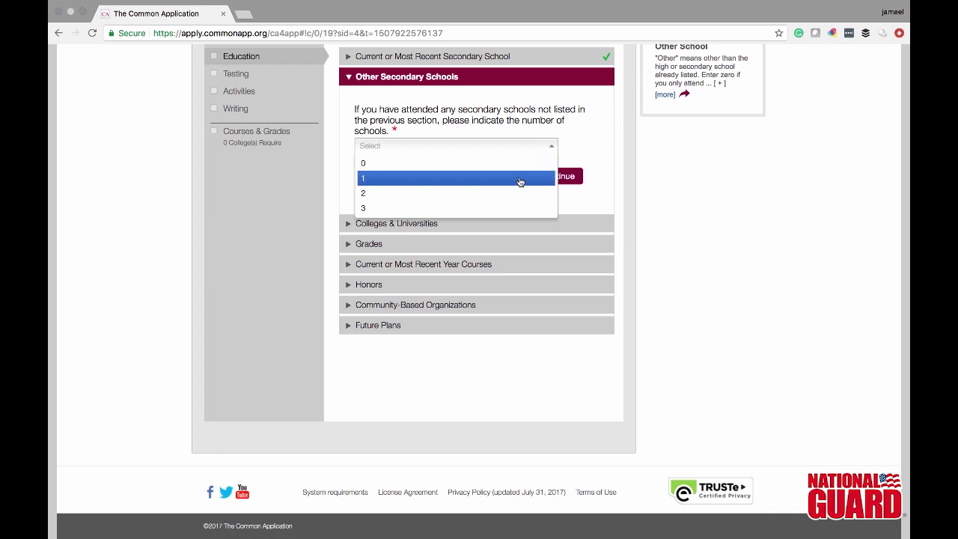
click(519, 180)
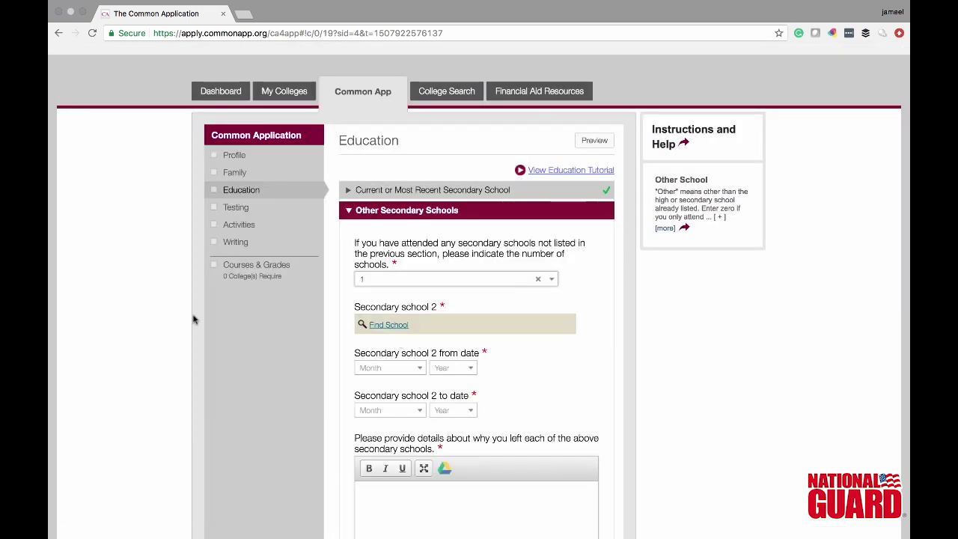
key(Down)
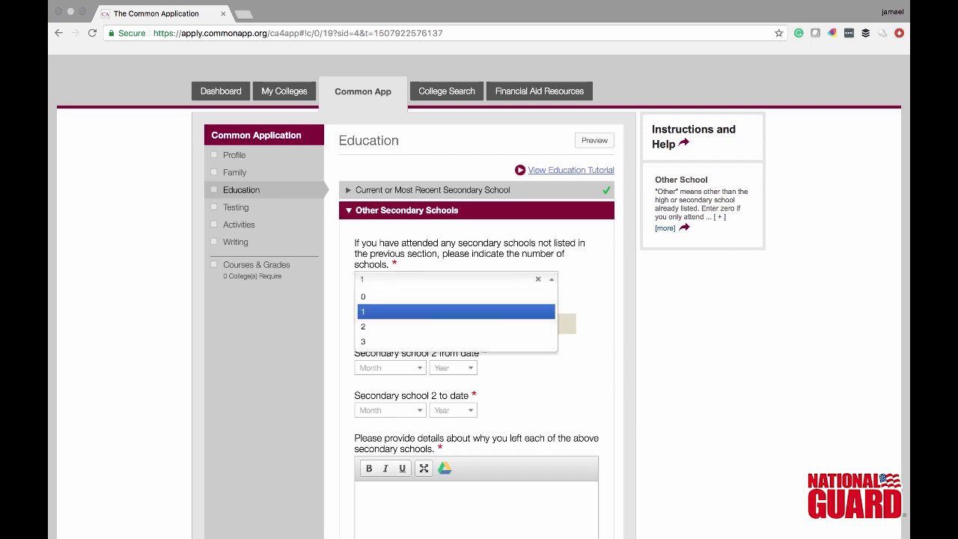
click(888, 312)
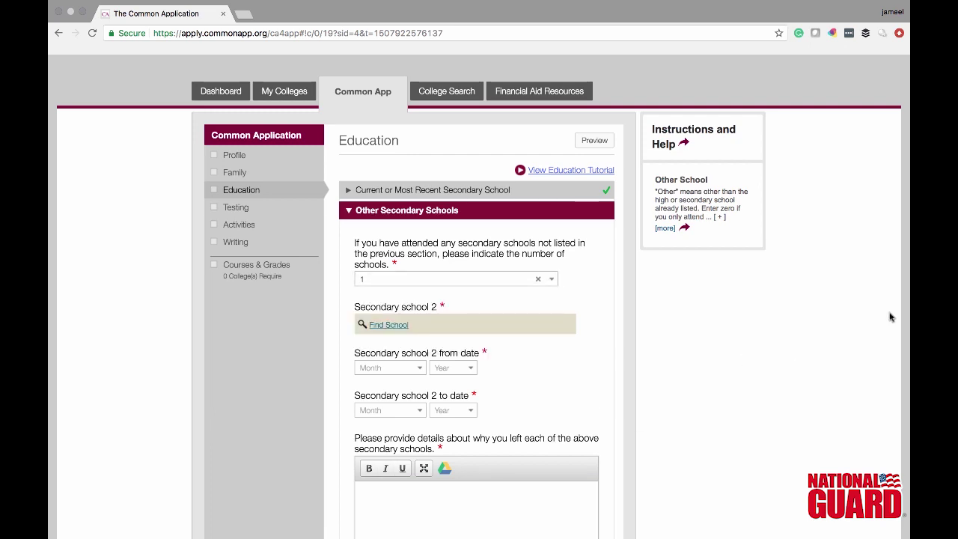
scroll(889, 317, down, 4)
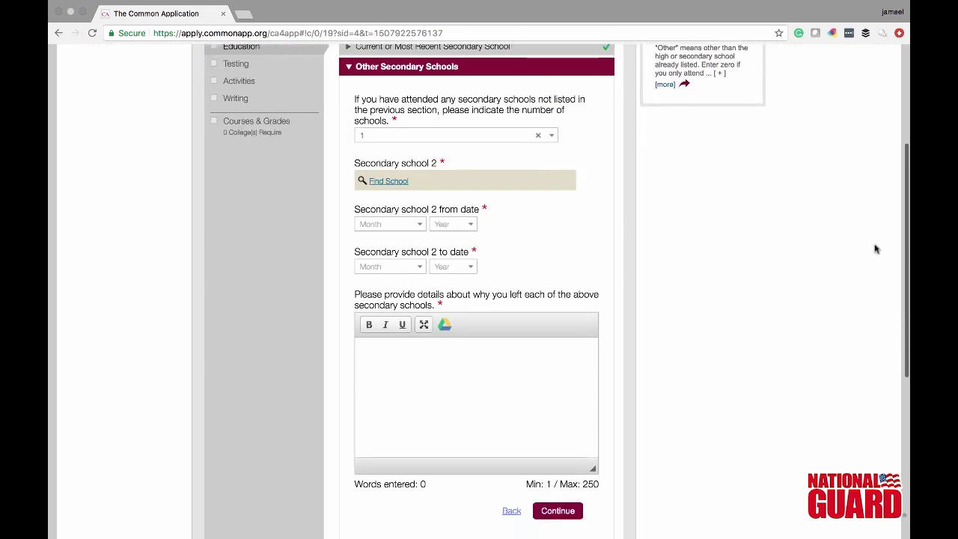
click(511, 511)
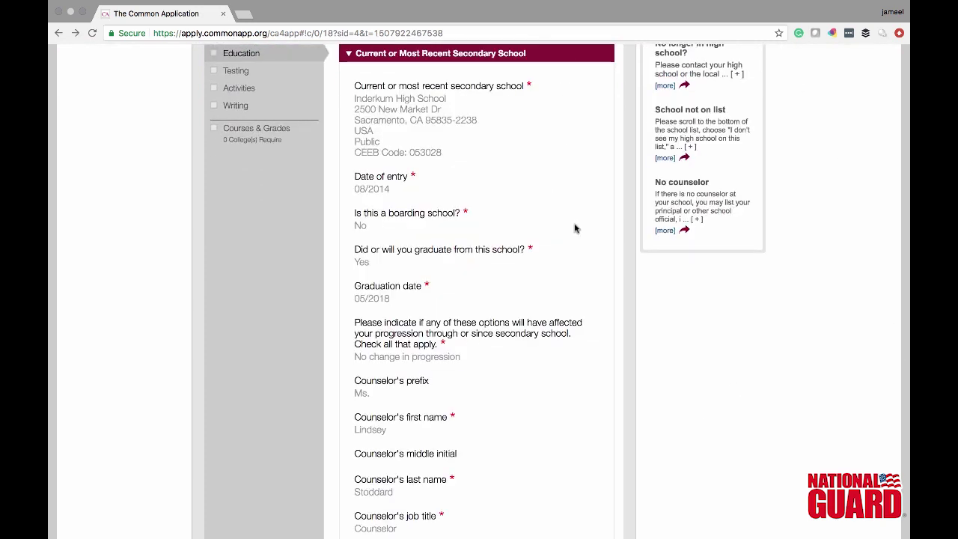
scroll(908, 222, down, 5)
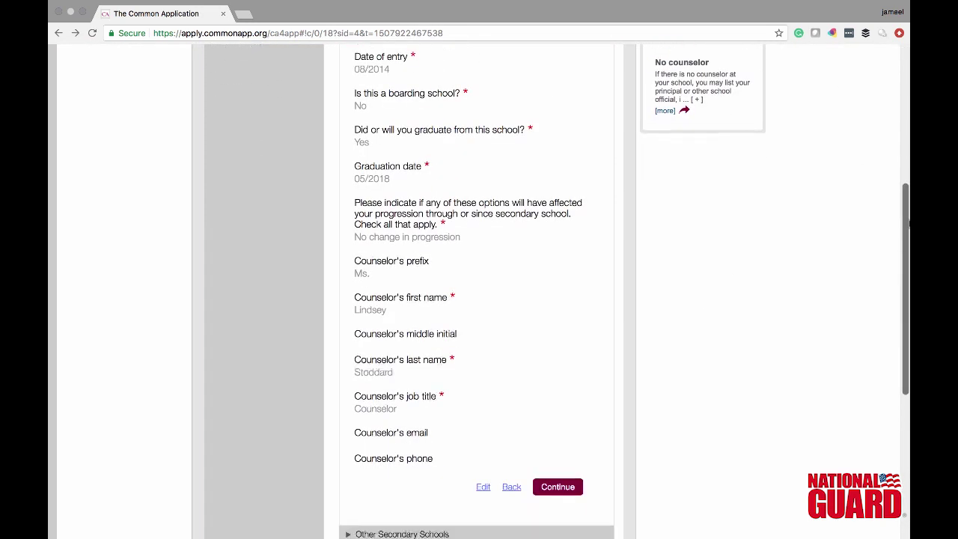
scroll(908, 223, down, 3)
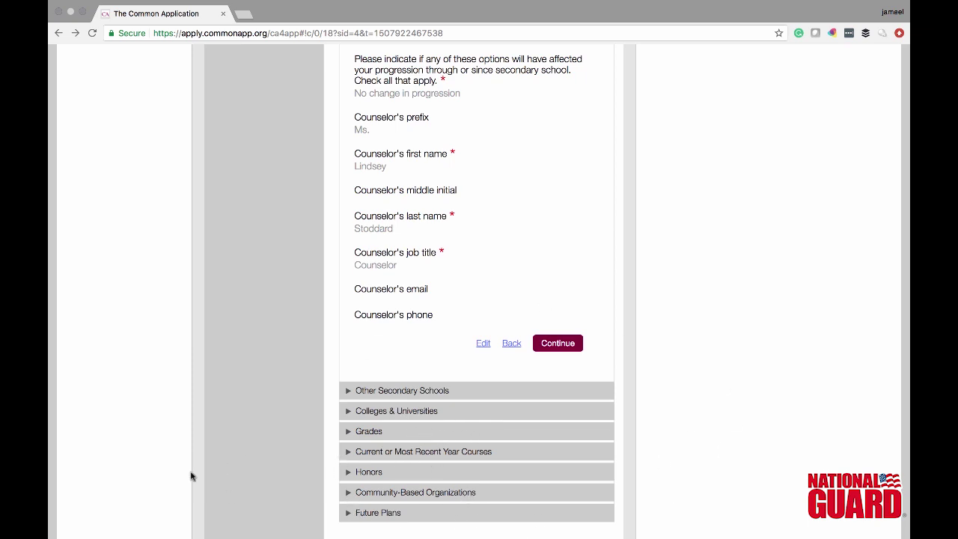
- Report 0 colleges or universities attended and save
click(438, 416)
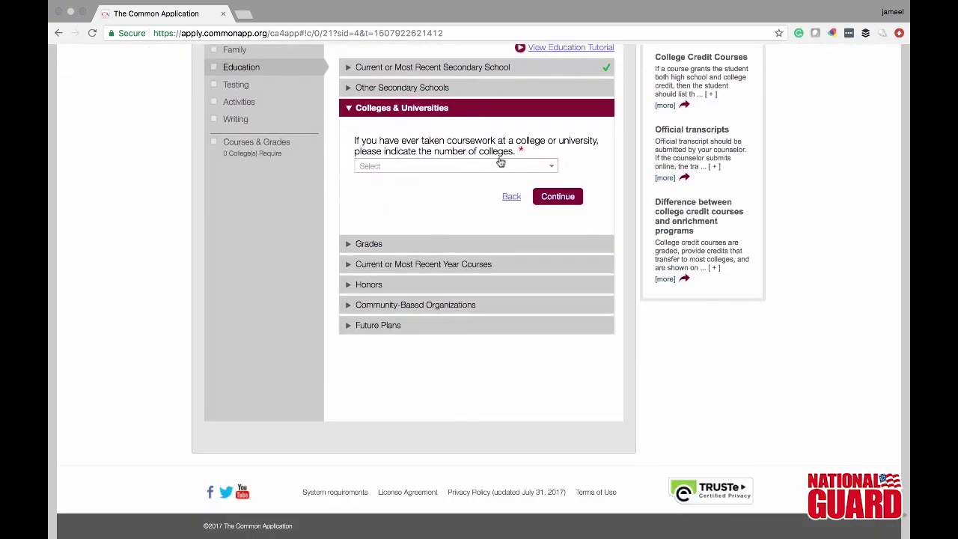
click(544, 166)
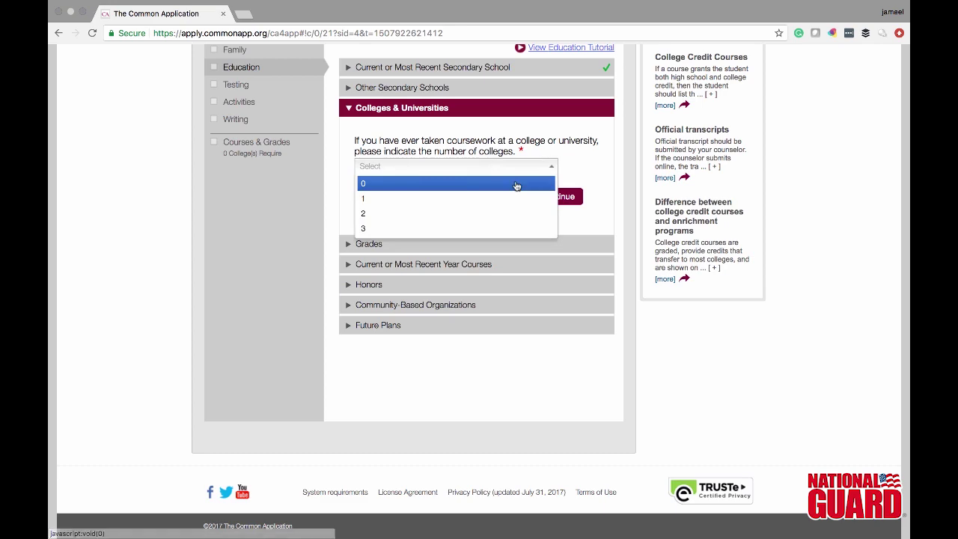
click(513, 181)
click(570, 196)
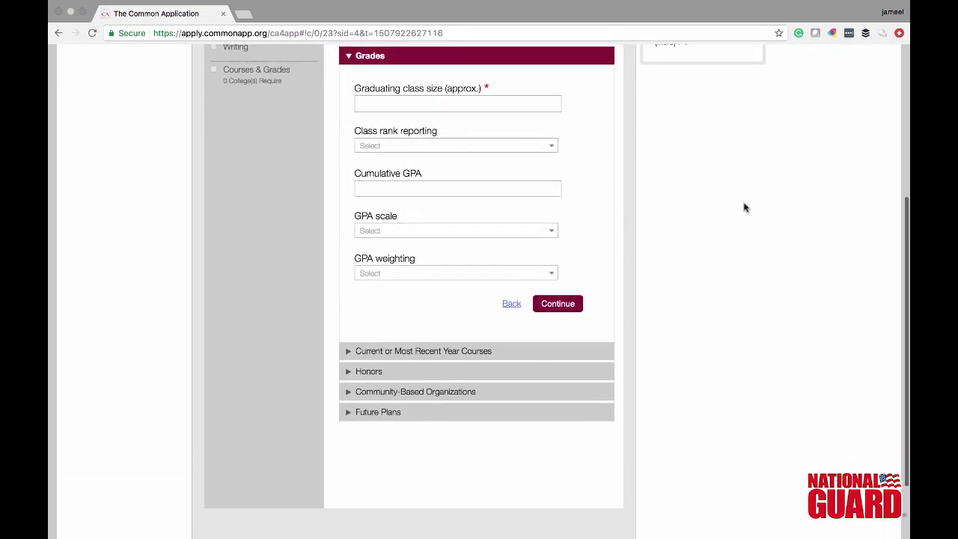
- Enter class size 500, class rank None, and GPA 3.8 on a 4 scale, Weighted, then save
scroll(743, 208, up, 3)
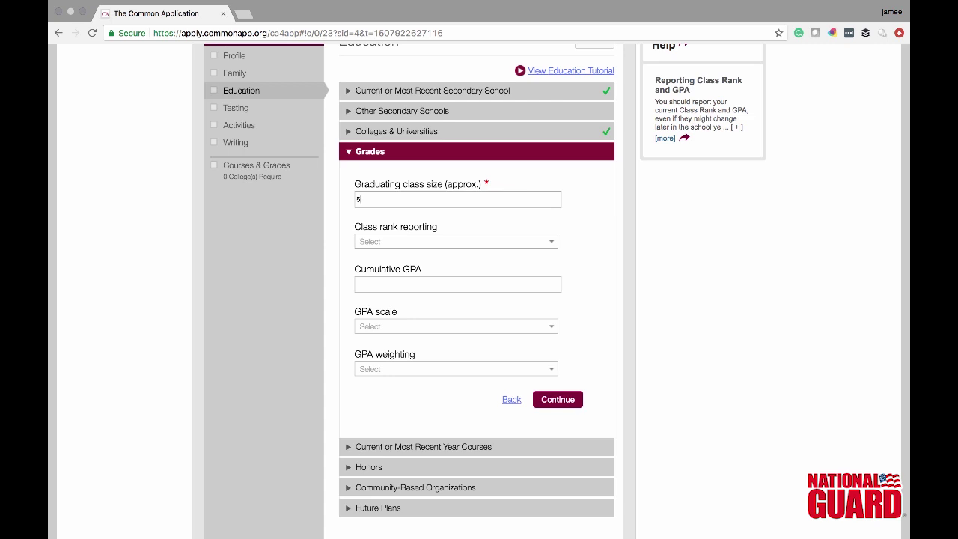
click(472, 243)
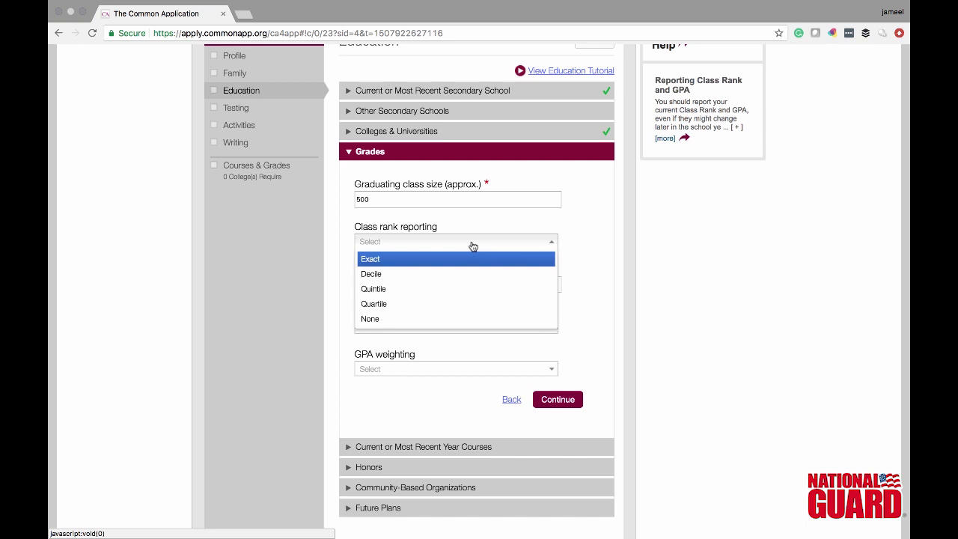
click(419, 319)
click(441, 283)
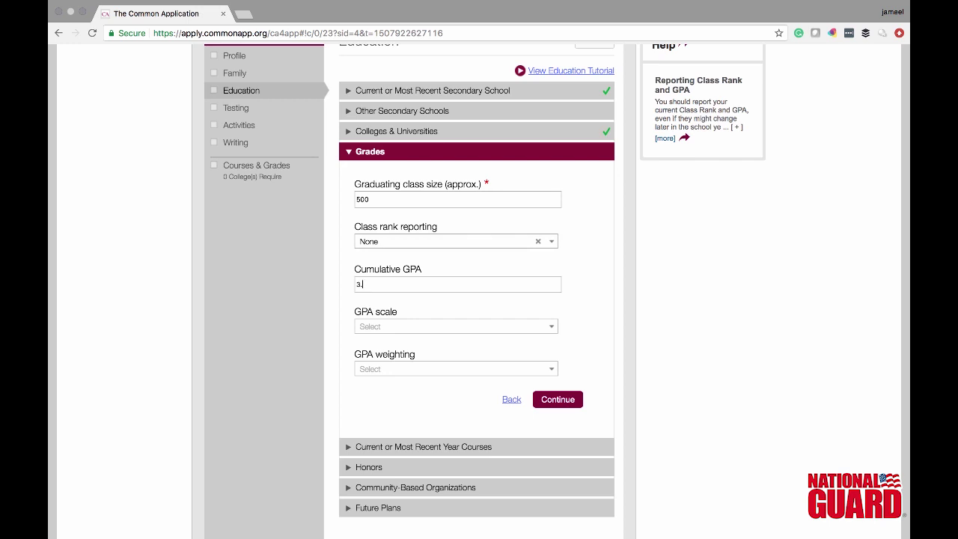
click(439, 329)
click(431, 363)
click(429, 369)
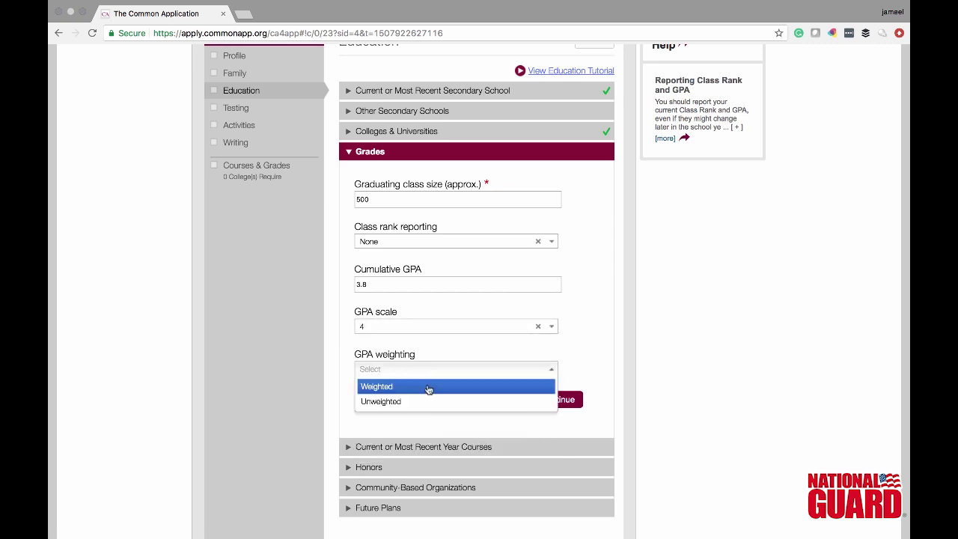
click(429, 388)
click(573, 401)
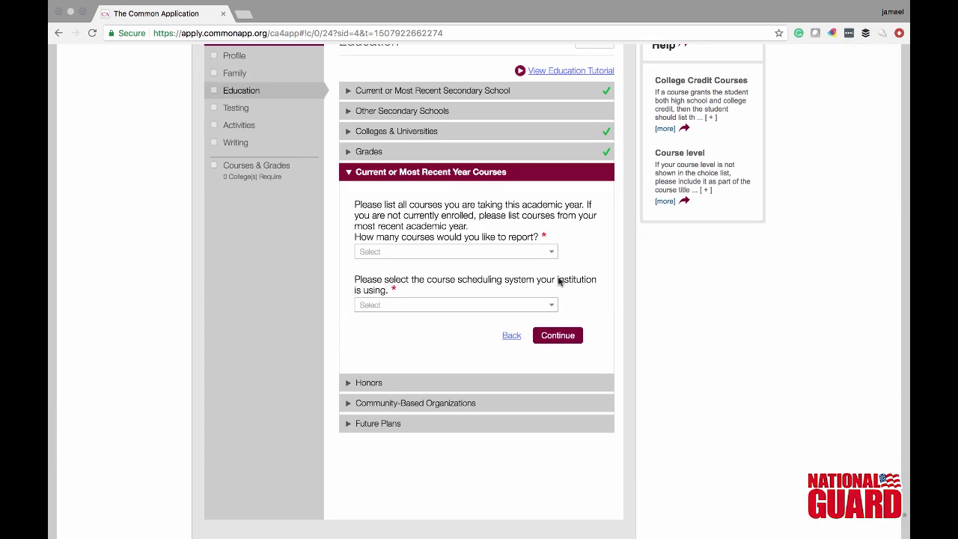
- Report 6 courses for this year and set Course 1 level to Advanced Placement (AP)
click(551, 252)
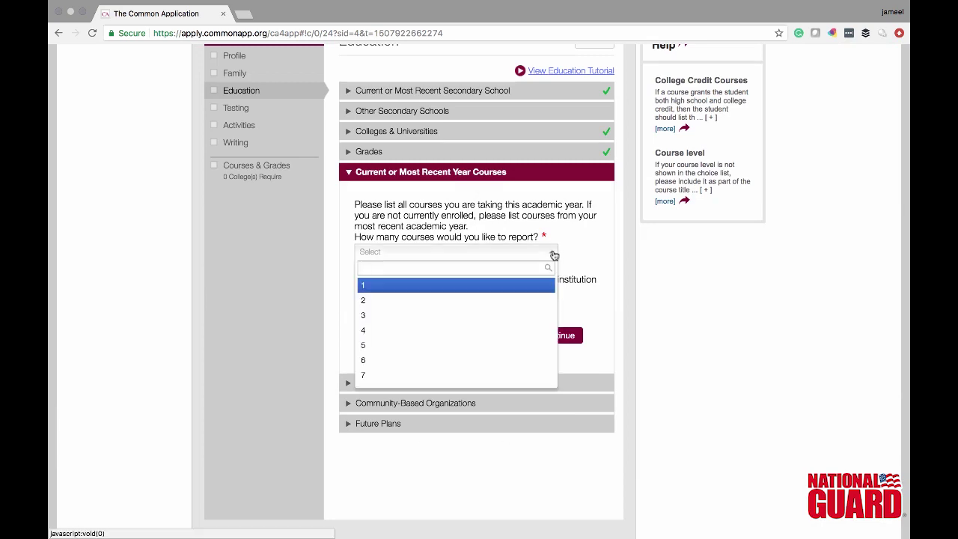
click(466, 361)
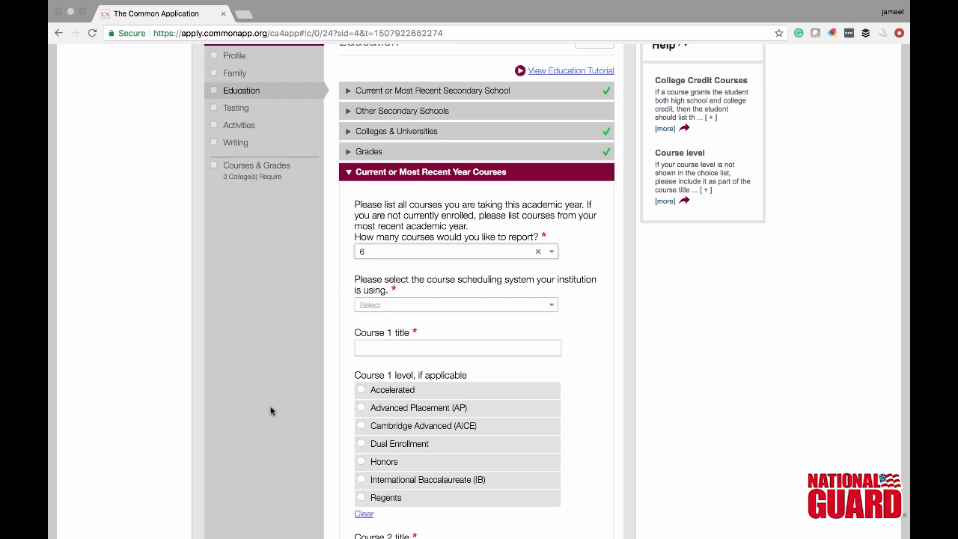
click(361, 483)
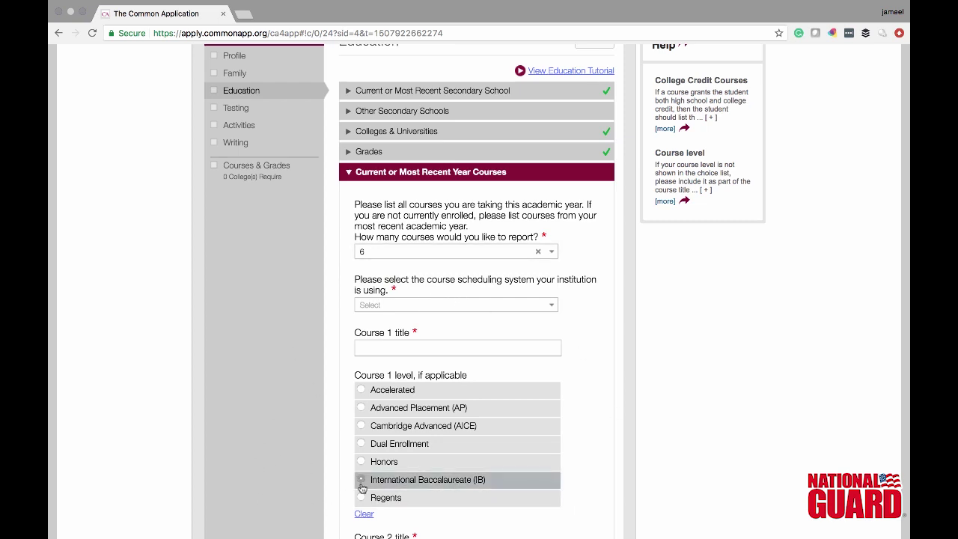
click(450, 409)
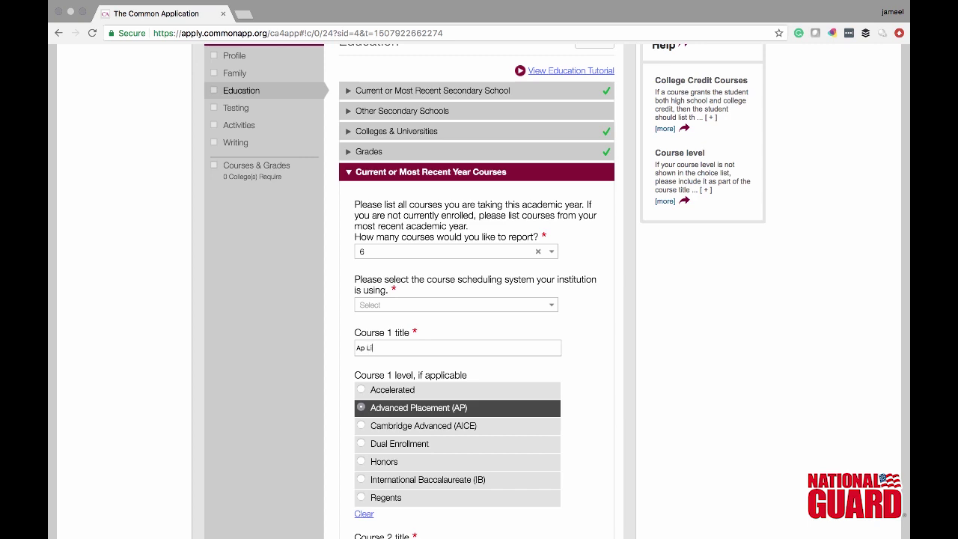
- Choose Semester as the course scheduling system
click(391, 304)
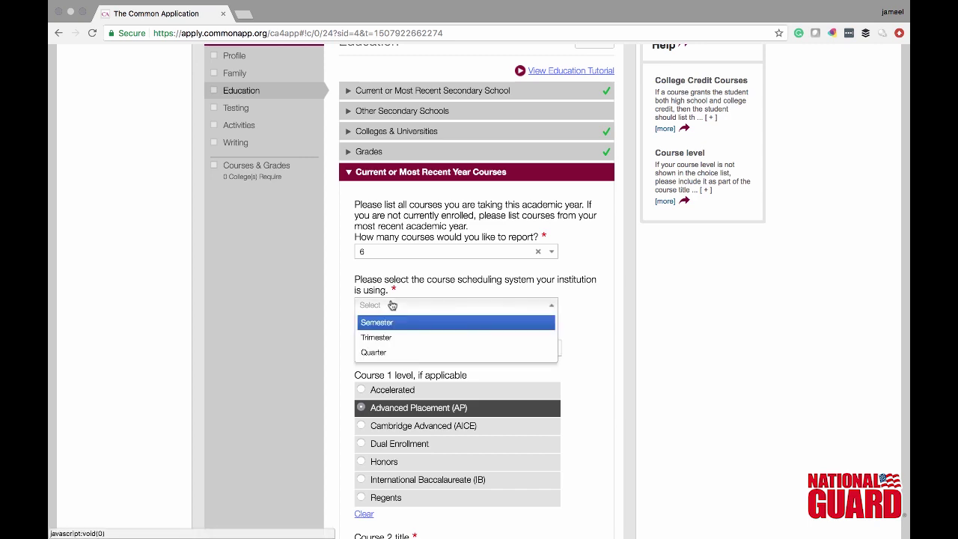
click(391, 323)
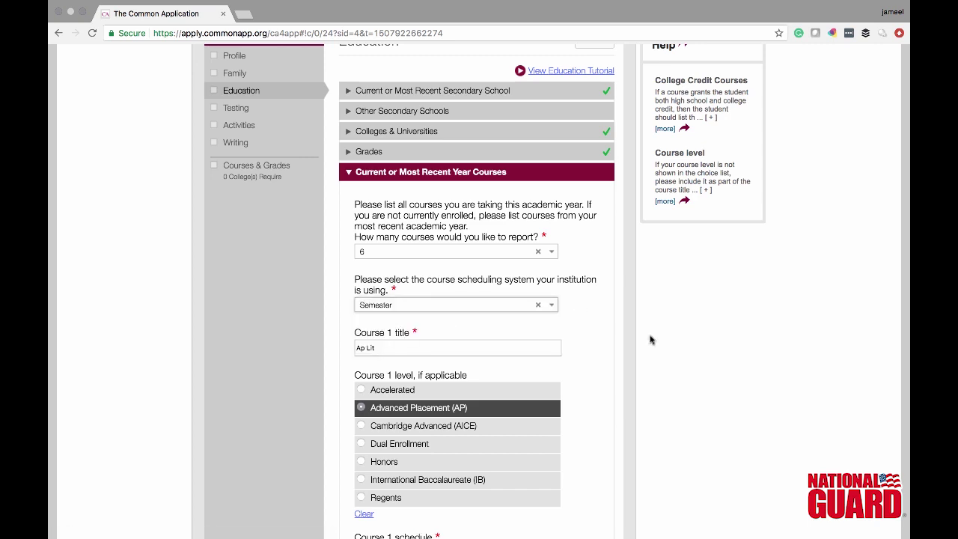
click(860, 350)
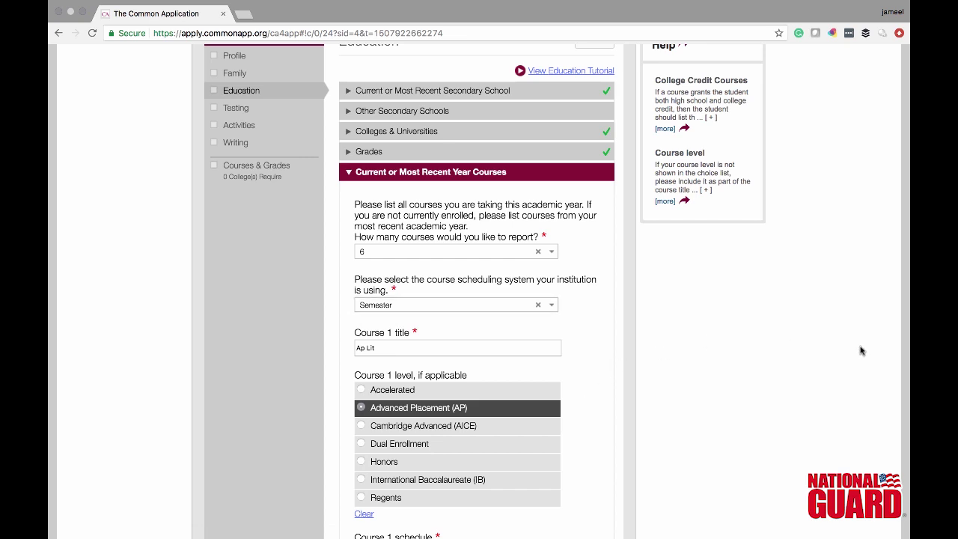
scroll(860, 350, down, 5)
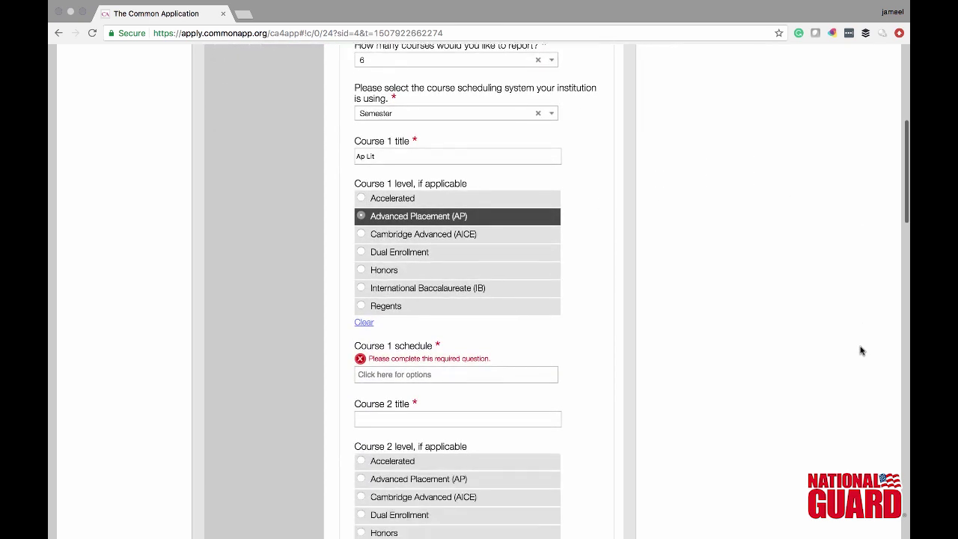
scroll(860, 350, down, 2)
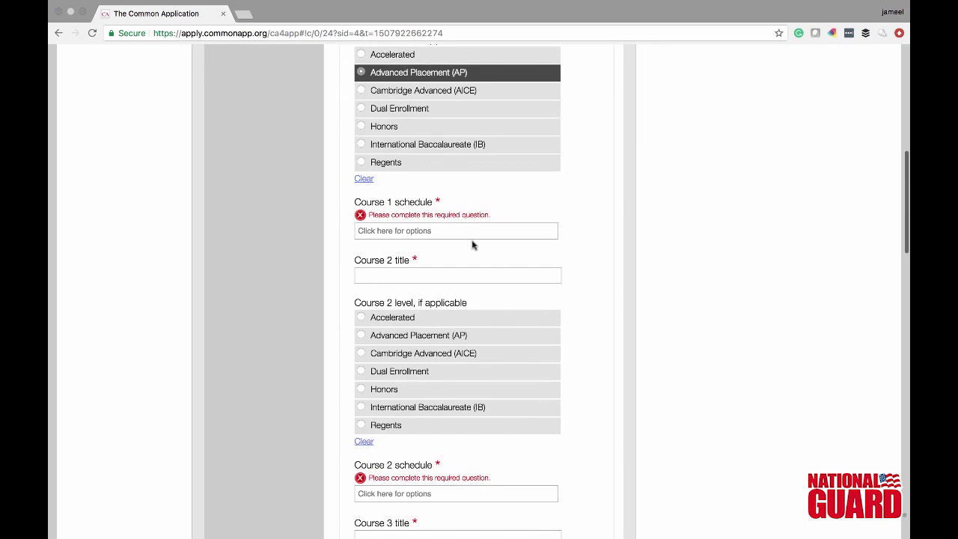
- Make Course 1 Full Year and add IB History as Course 2 at International Baccalaureate (IB) level
click(469, 229)
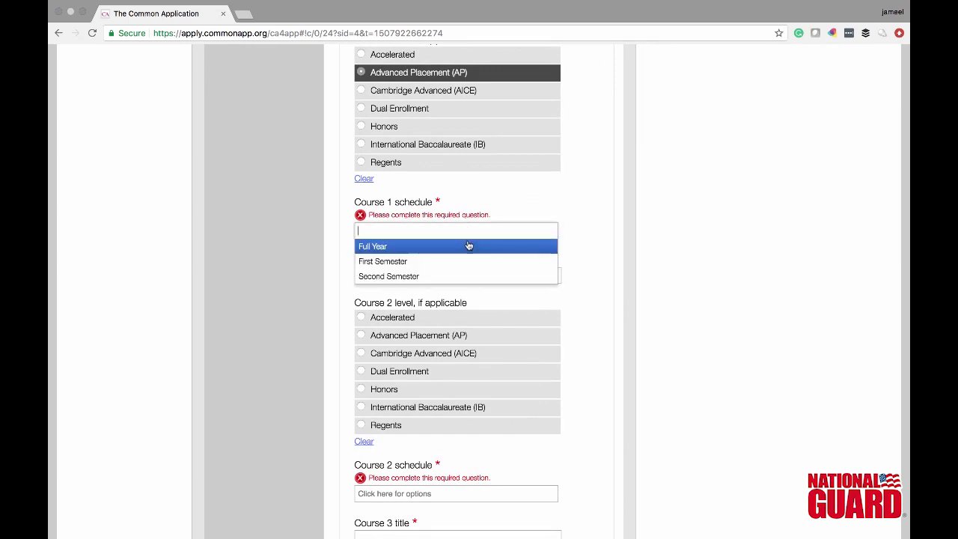
click(468, 245)
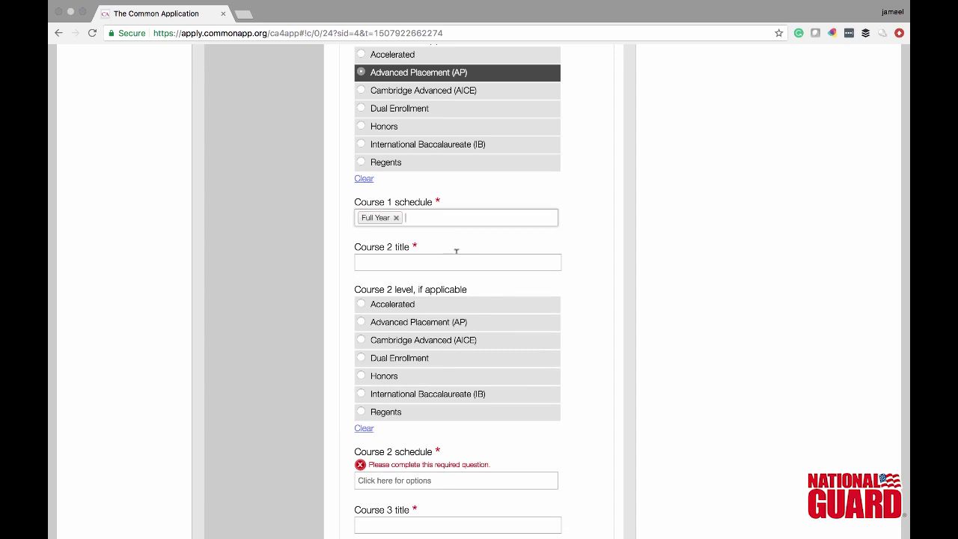
click(453, 258)
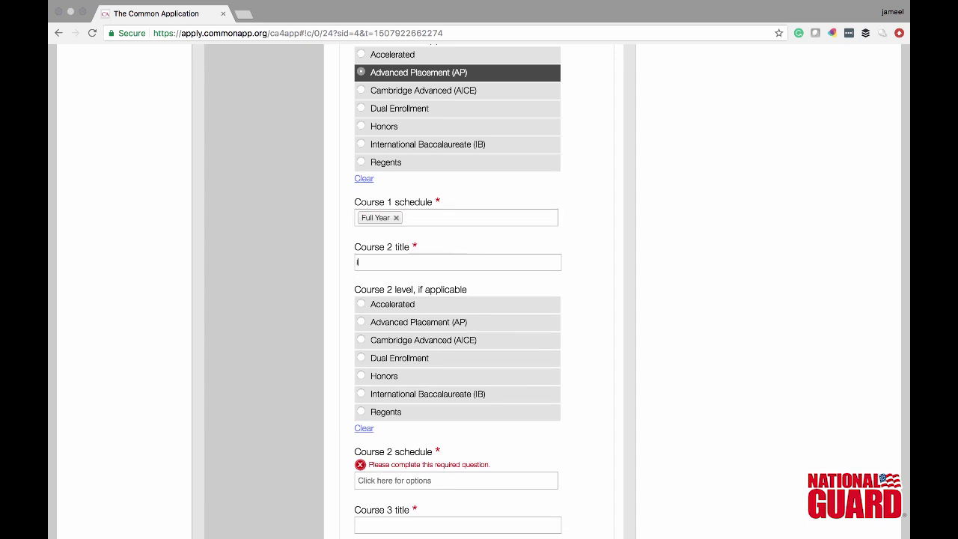
text(IB History)
click(367, 395)
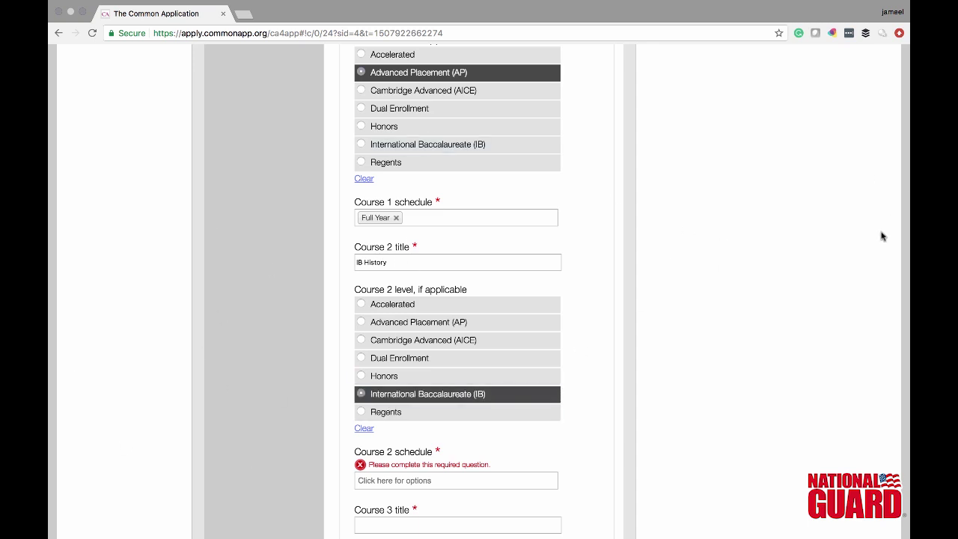
scroll(881, 237, down, 5)
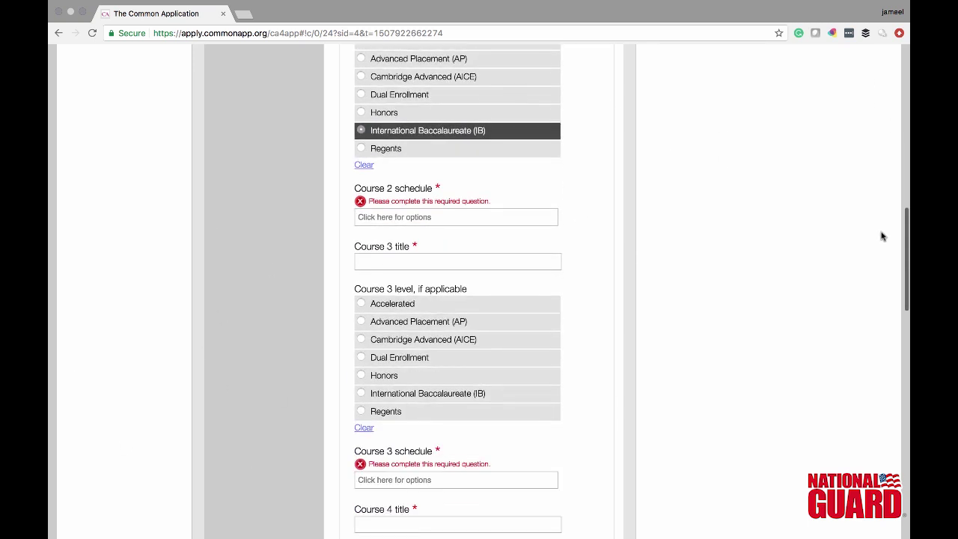
scroll(881, 236, down, 3)
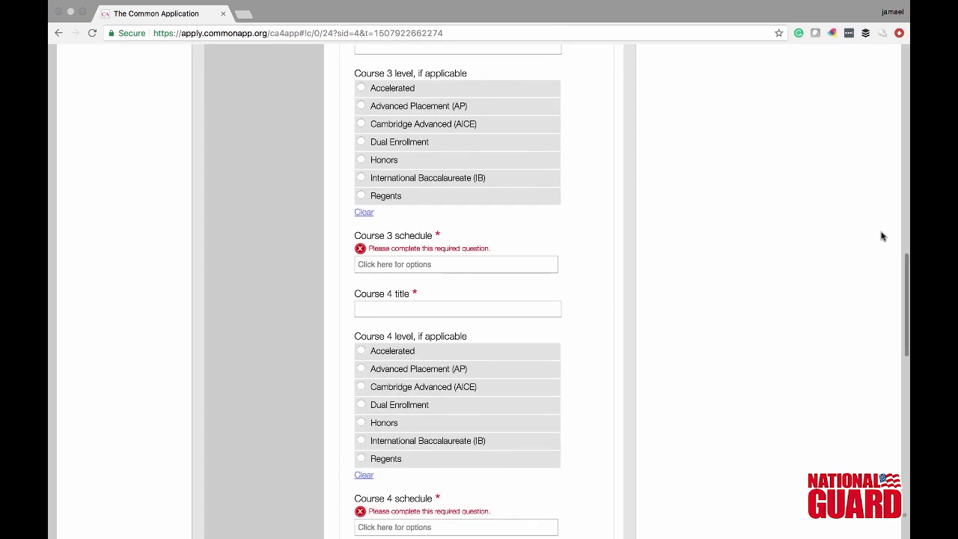
scroll(881, 237, down, 1)
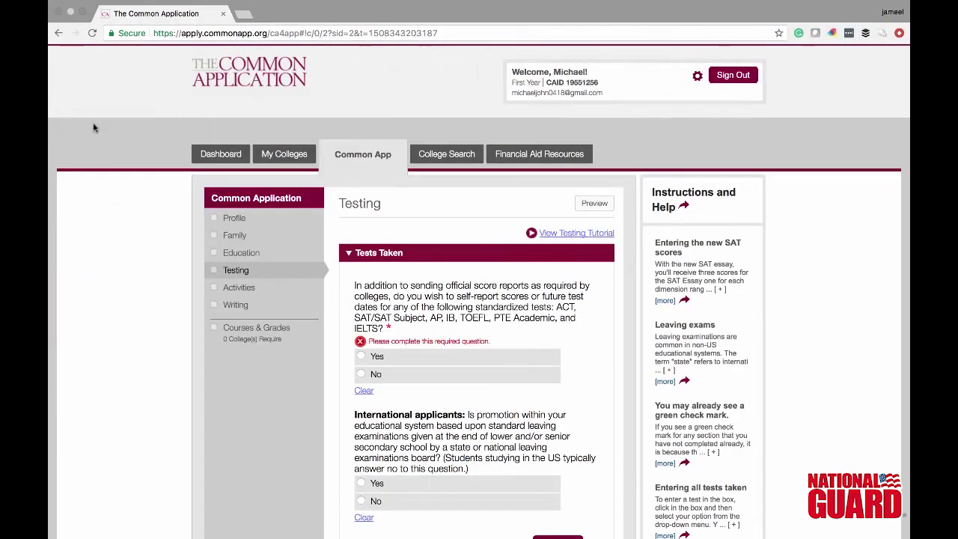
- Answer Yes to self-reporting scores, pick SAT (March 2016 or after), answer No for international applicants, and continue
click(362, 356)
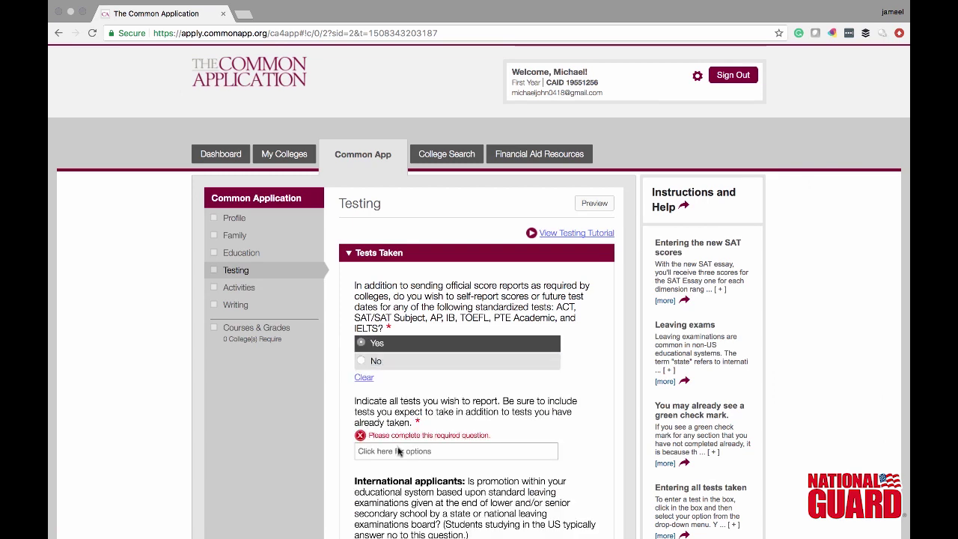
click(398, 451)
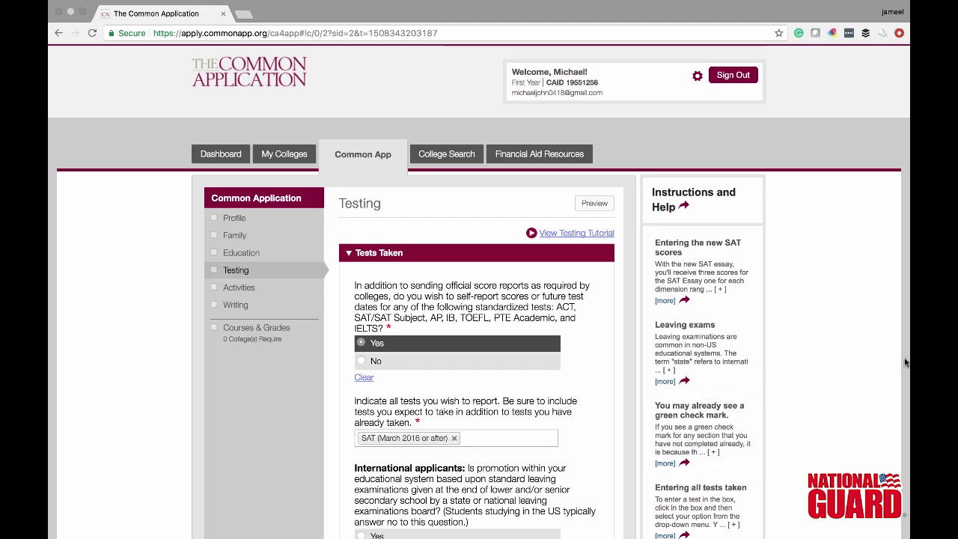
scroll(904, 360, down, 5)
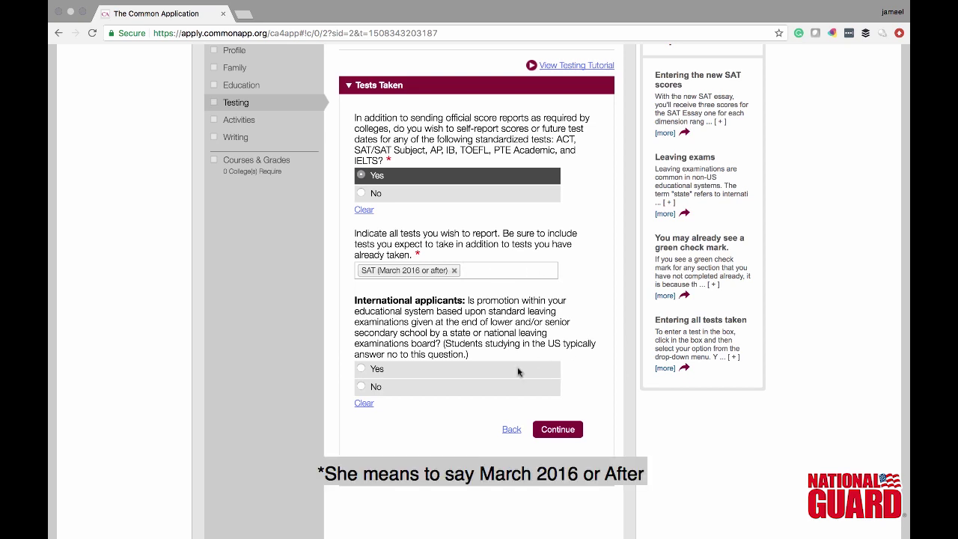
click(491, 387)
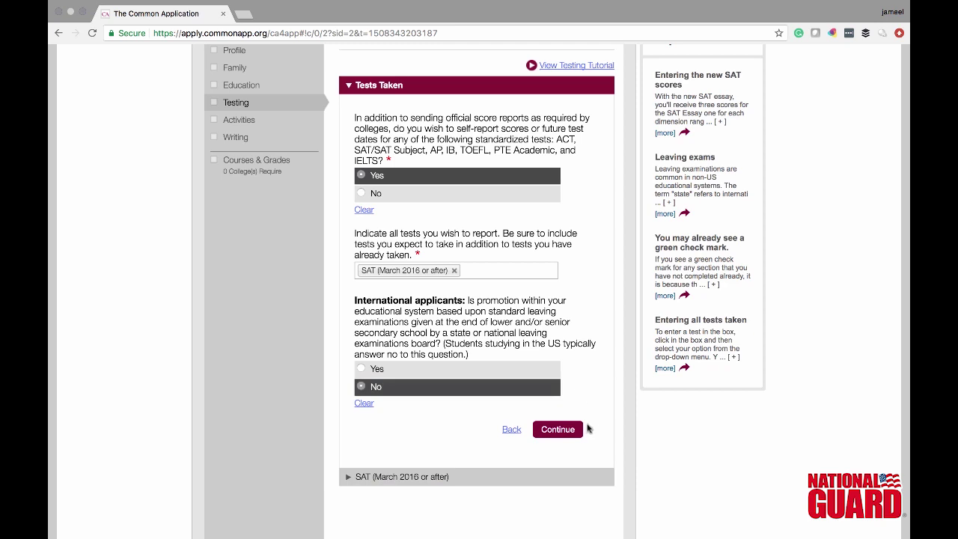
click(563, 435)
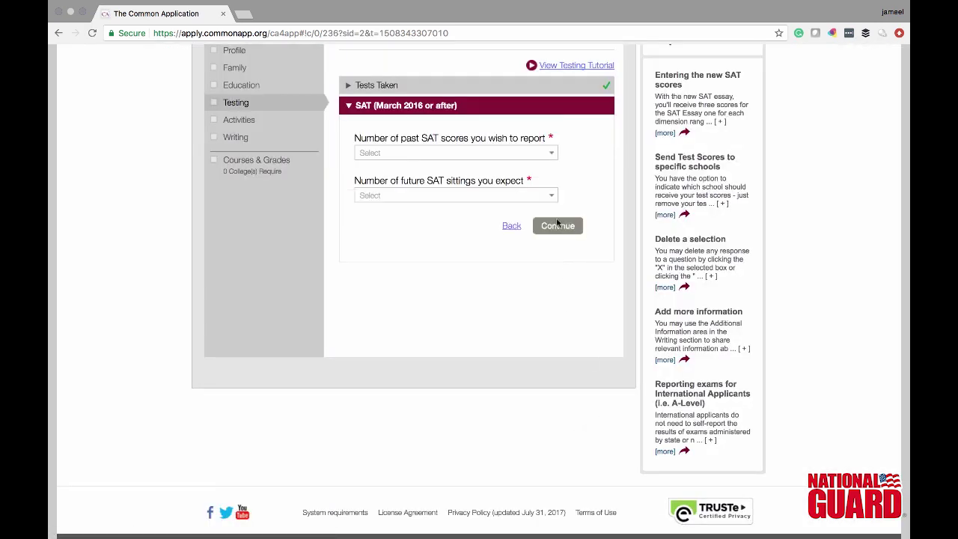
- Set number of past SAT scores to 1 and answer Yes to having taken the SAT essay
click(551, 154)
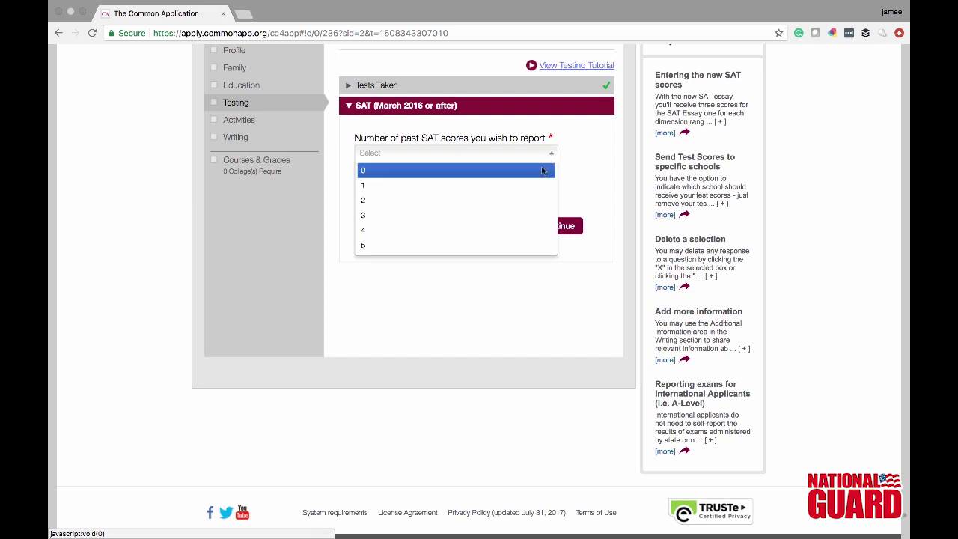
click(532, 186)
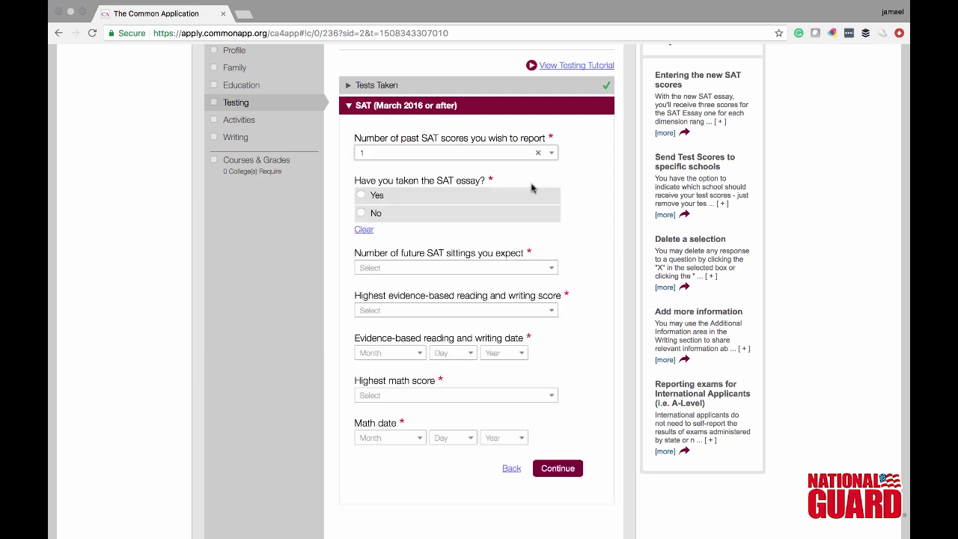
click(515, 196)
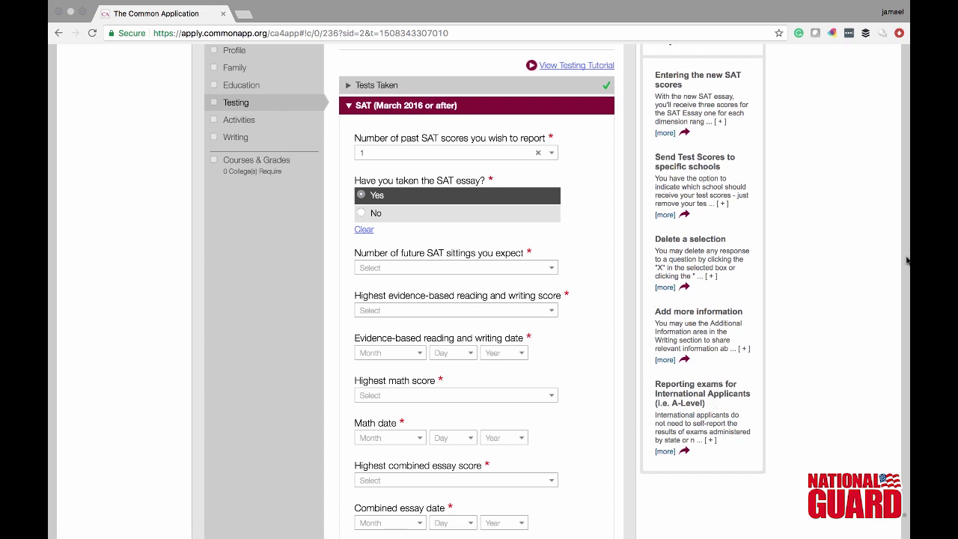
scroll(907, 260, down, 2)
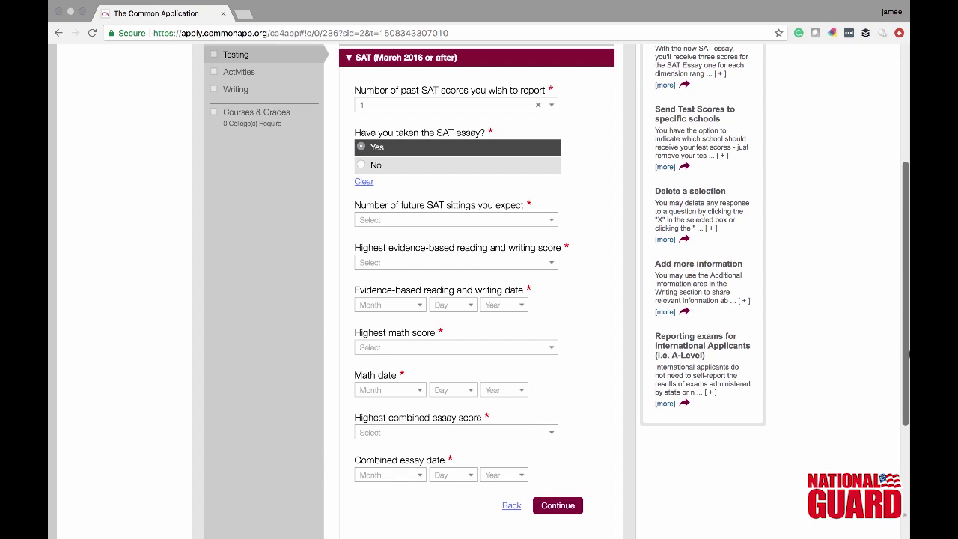
scroll(479, 299, up, 5)
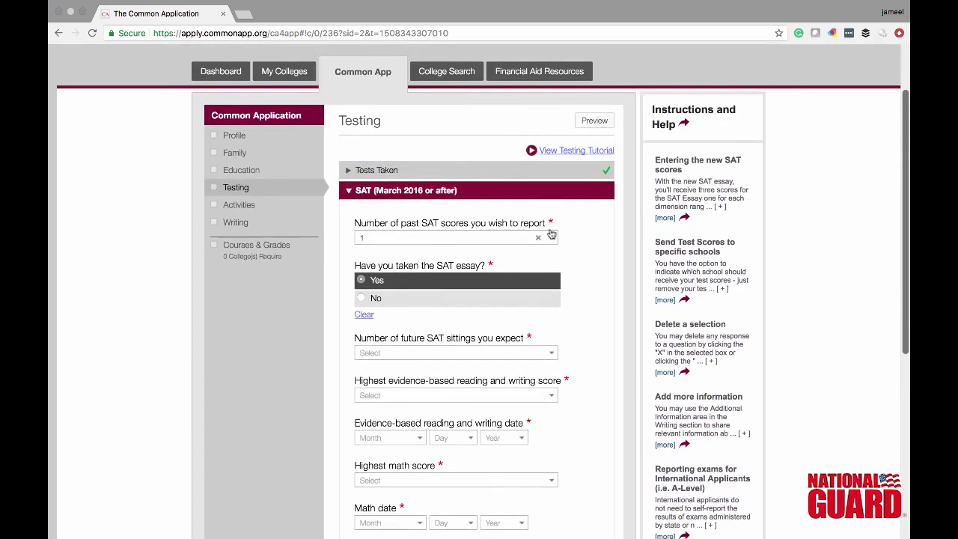
- In Activities, answer Yes to having activities to report and continue to Activity 1
click(257, 208)
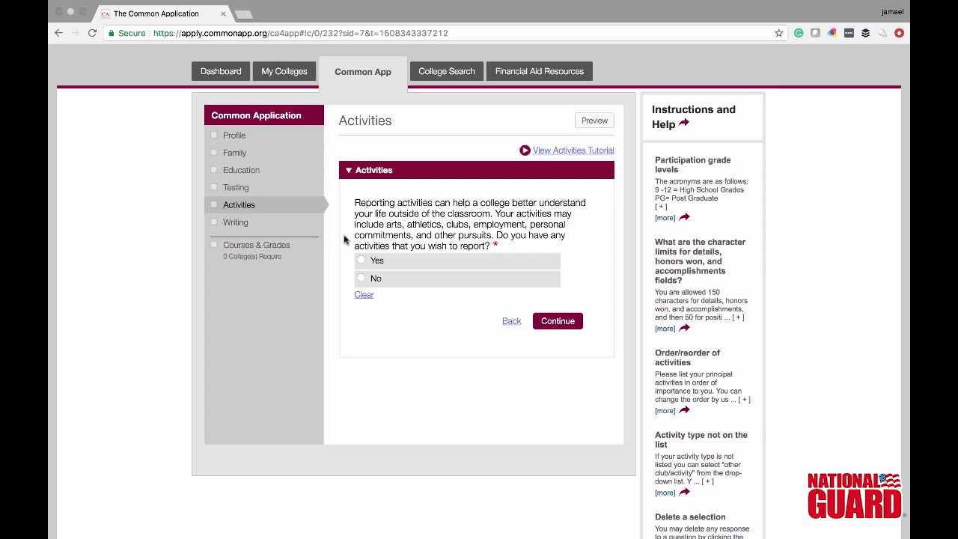
click(378, 261)
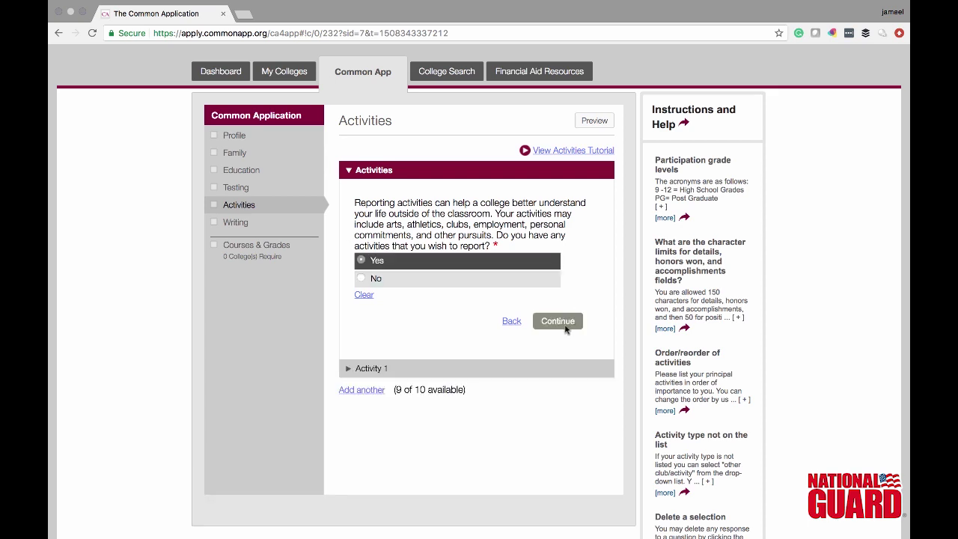
click(557, 321)
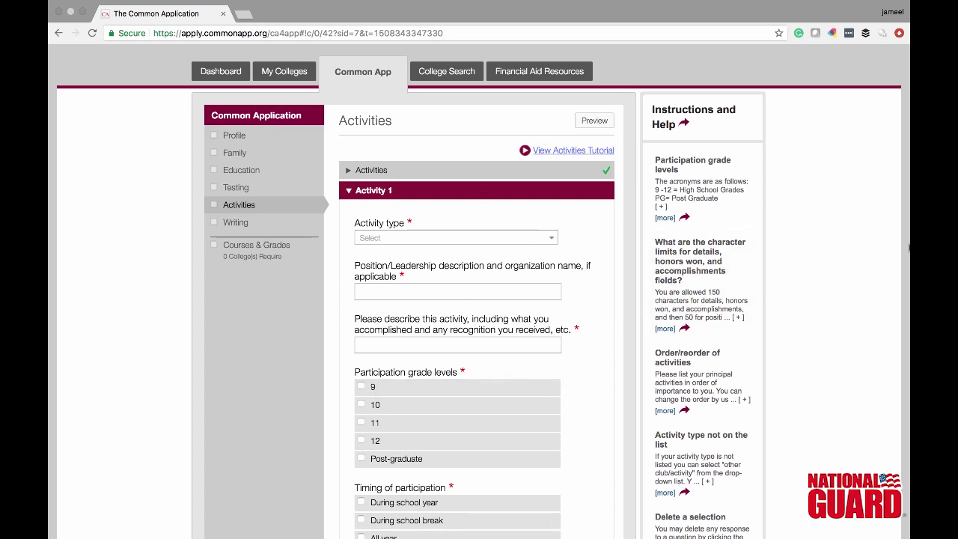
- Browse the Activity type list and close it without choosing a type
scroll(909, 250, down, 5)
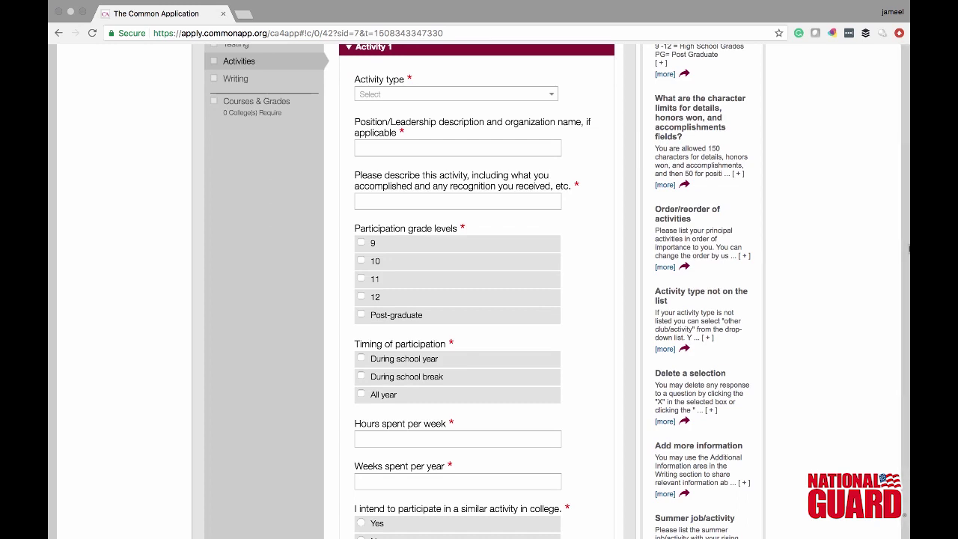
scroll(909, 251, down, 2)
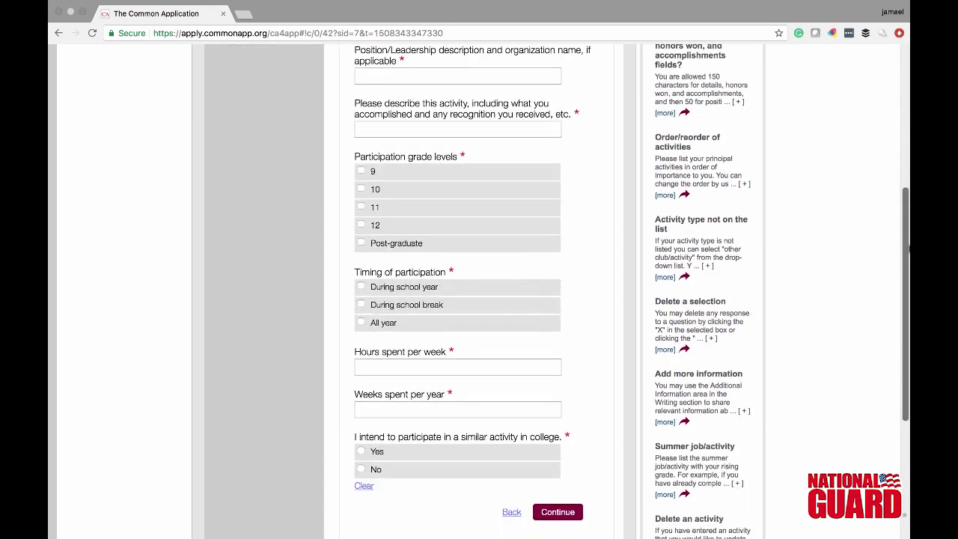
scroll(909, 250, up, 1)
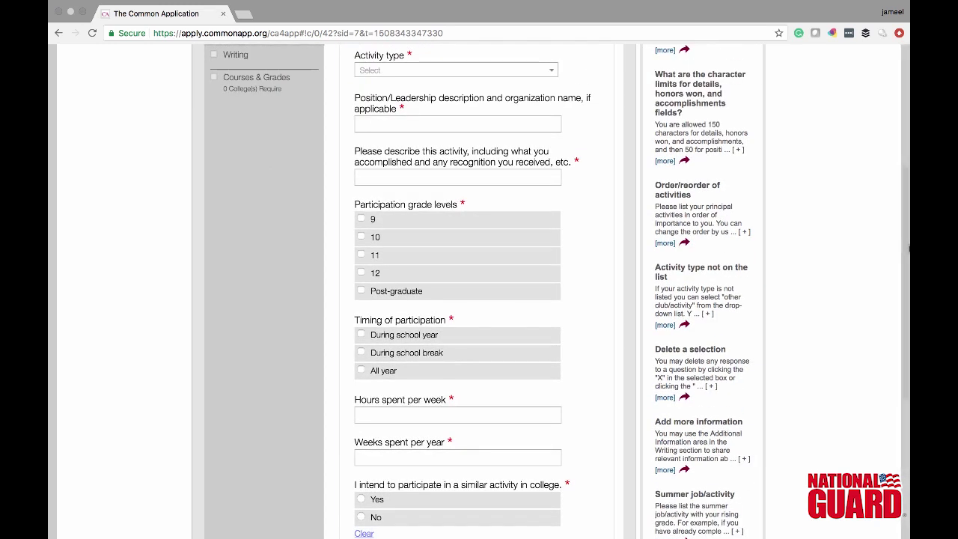
click(548, 72)
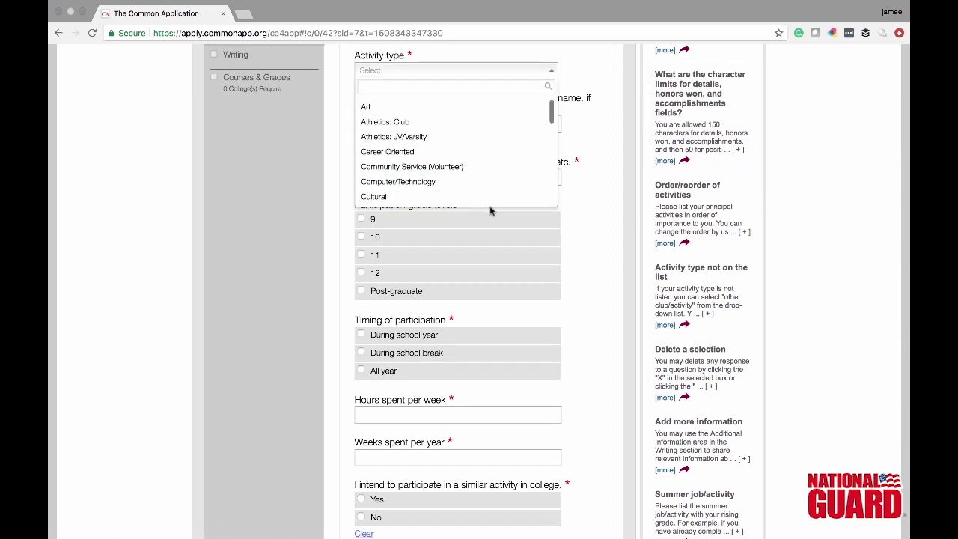
mouse_move(549, 112)
mouse_down()
mouse_move(556, 164)
mouse_move(546, 213)
mouse_move(546, 107)
mouse_up()
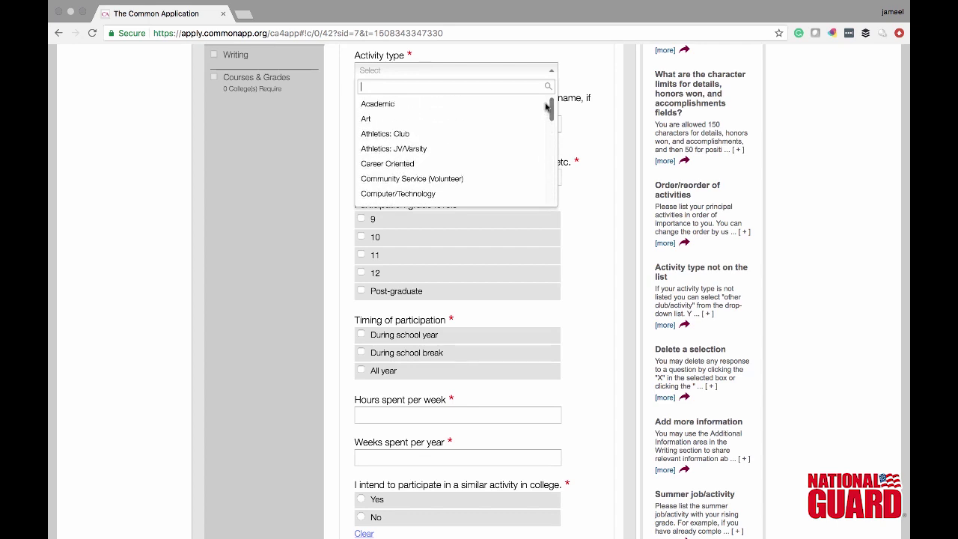
click(608, 192)
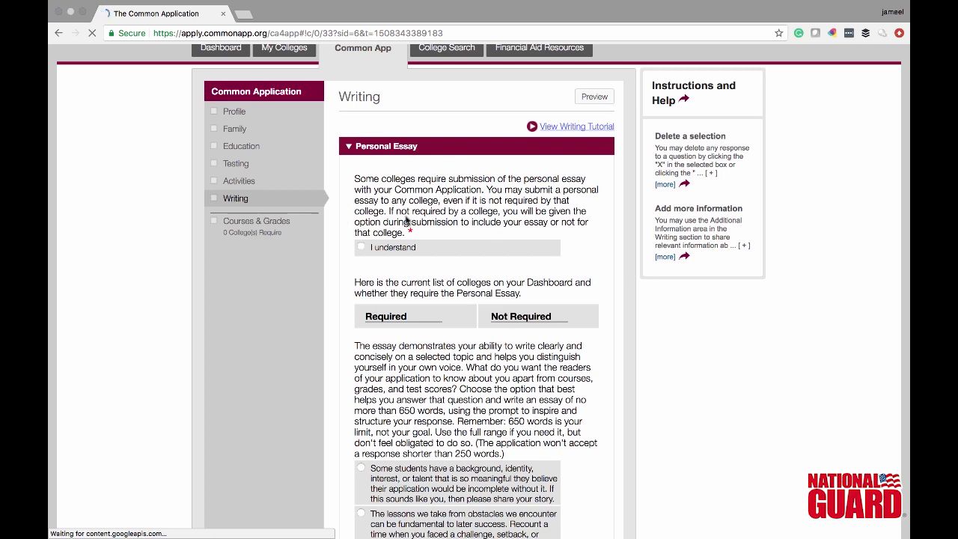
- Tick 'I understand' on the Personal Essay notice and scroll through the prompts to the empty essay box
click(360, 255)
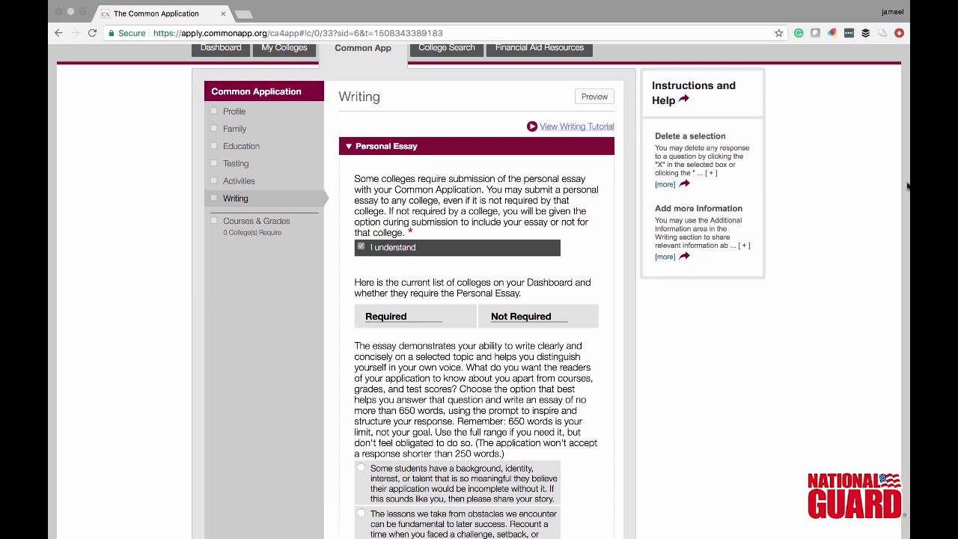
scroll(907, 186, down, 5)
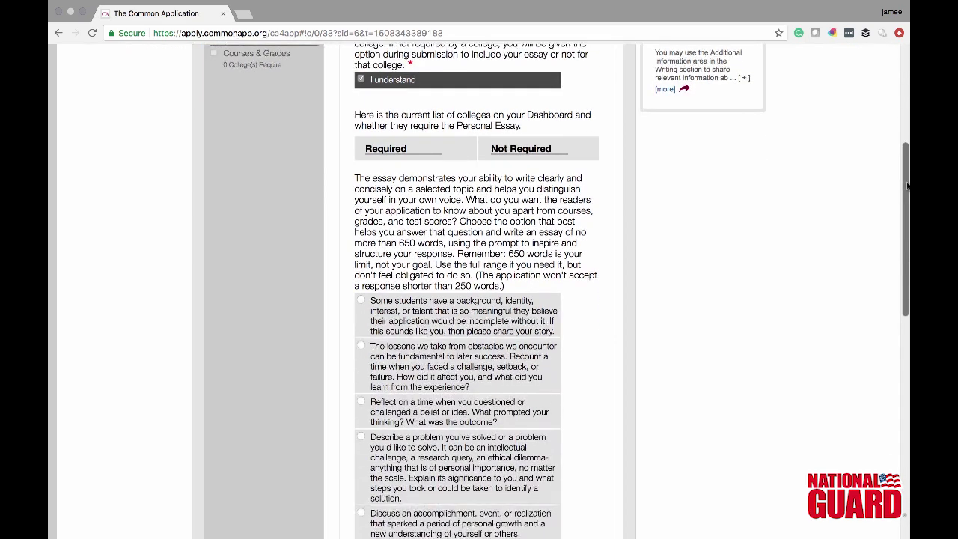
scroll(907, 186, down, 2)
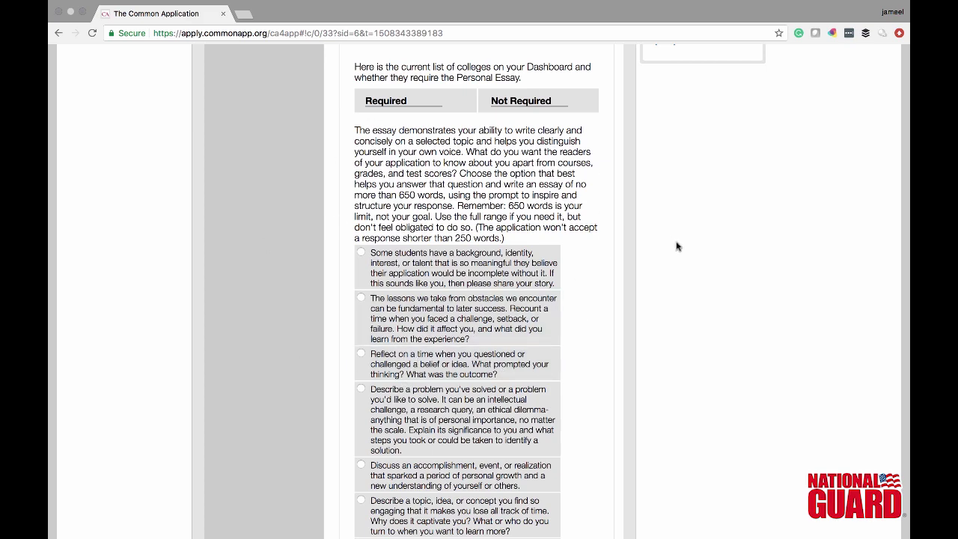
scroll(737, 261, down, 5)
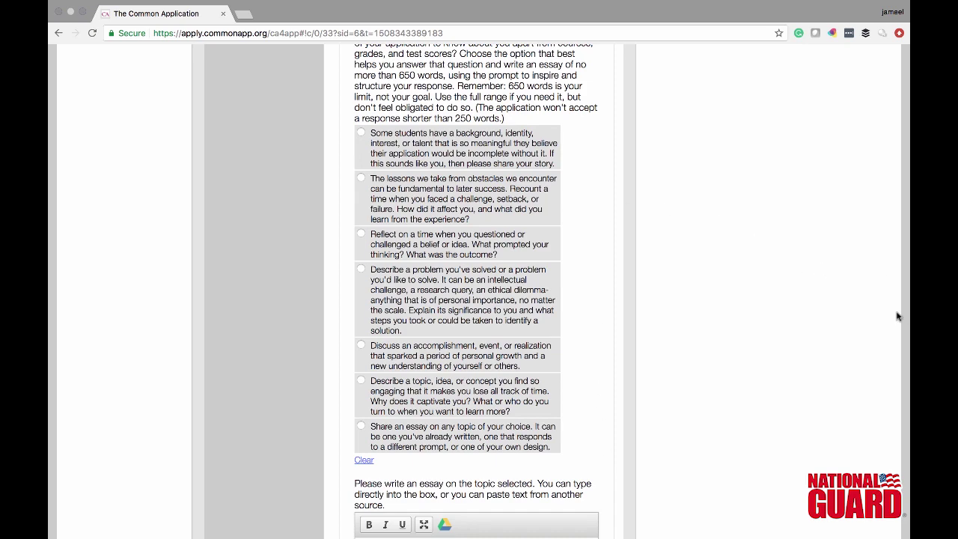
scroll(897, 316, down, 5)
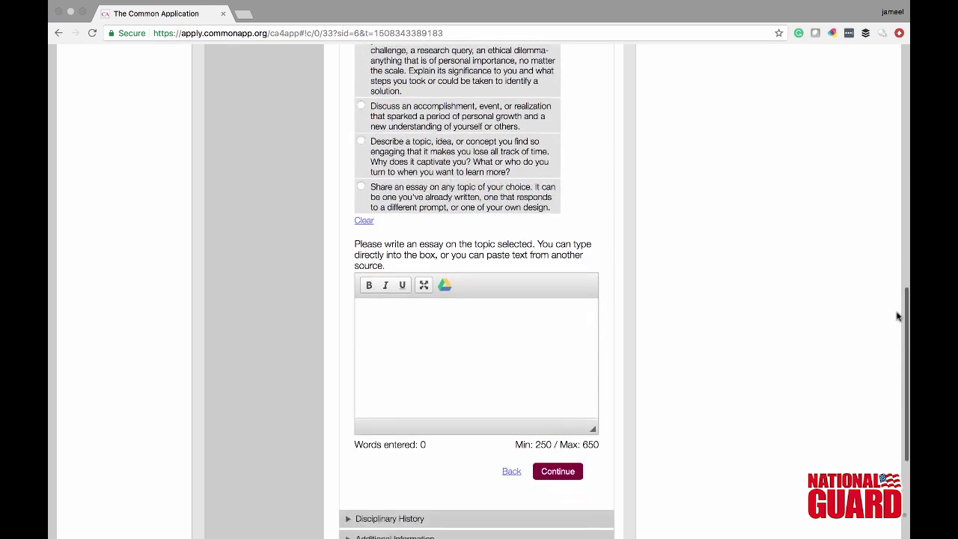
scroll(898, 316, down, 1)
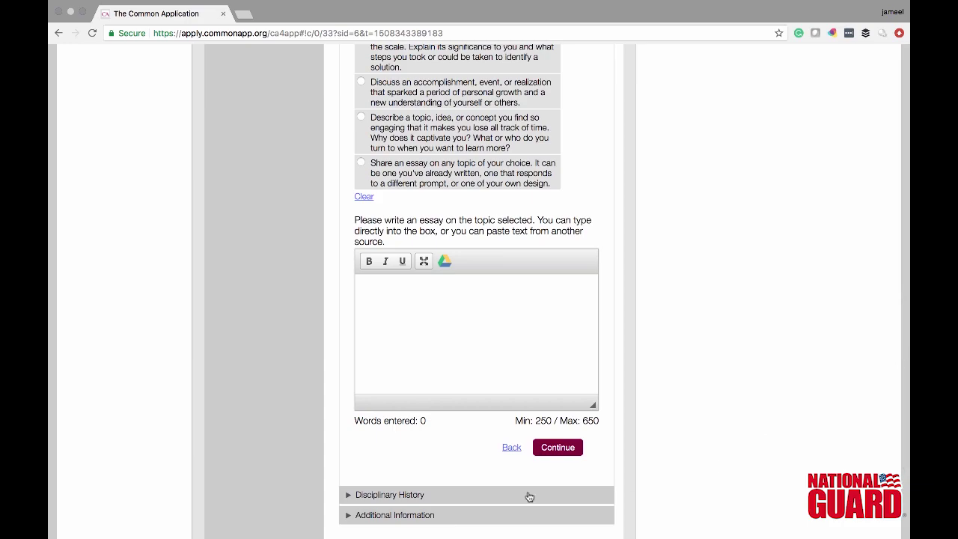
- Answer No to both the school disciplinary violation and criminal conviction questions
click(415, 496)
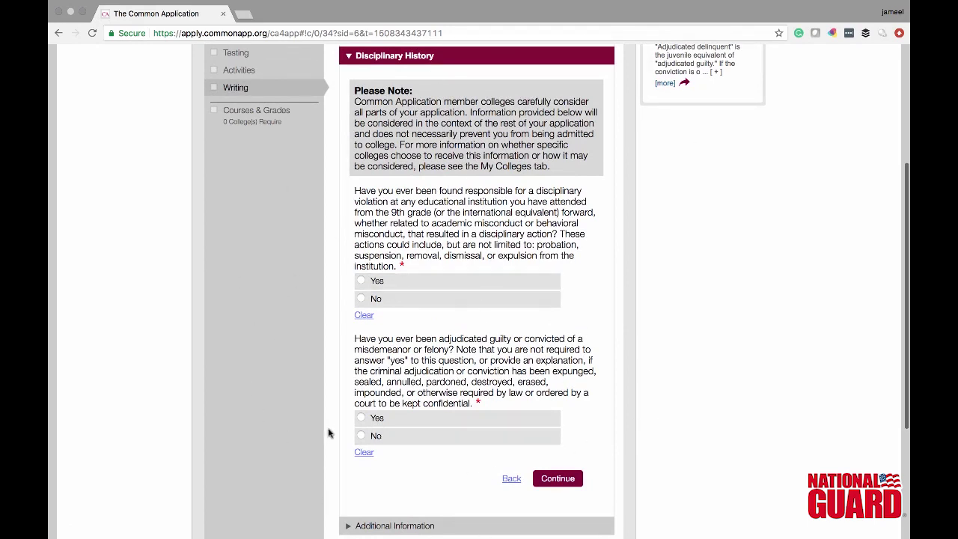
click(361, 304)
click(362, 440)
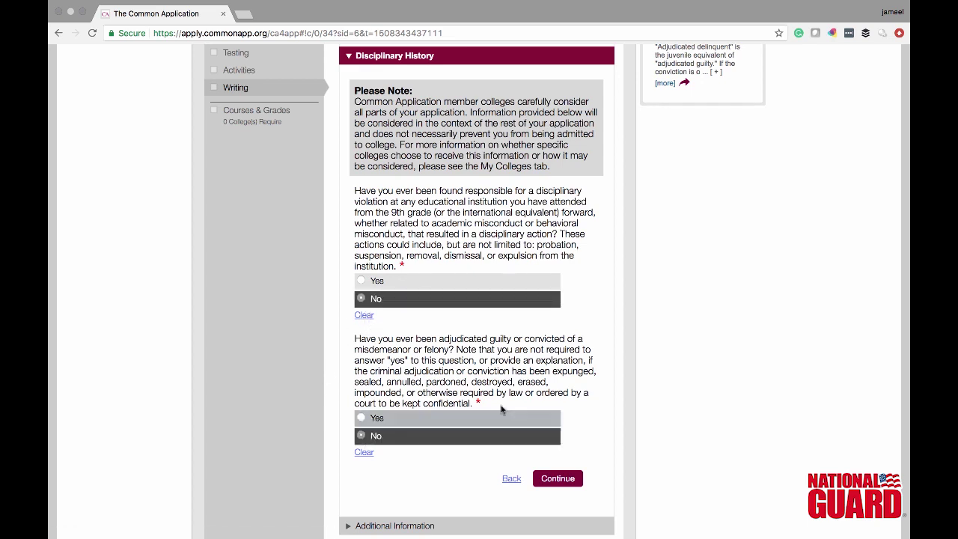
scroll(414, 476, down, 2)
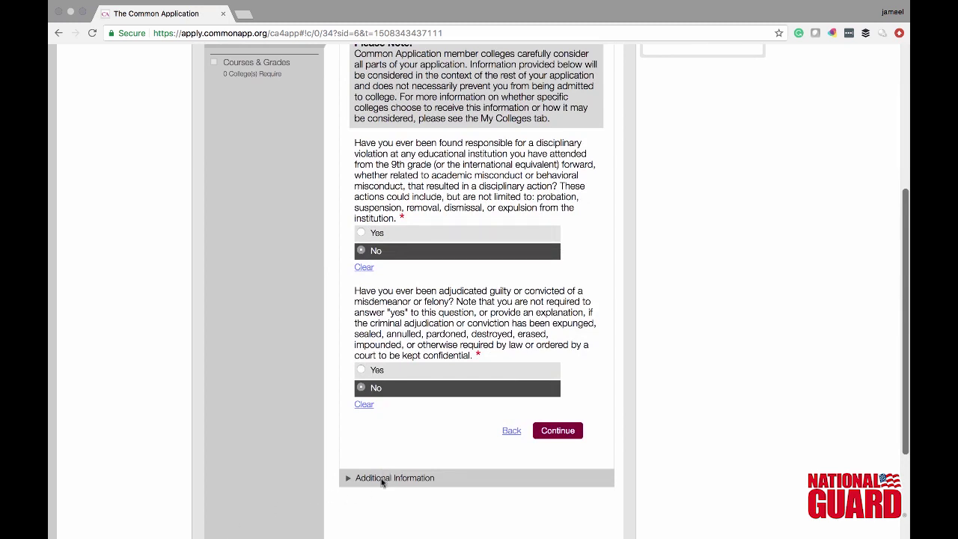
click(381, 480)
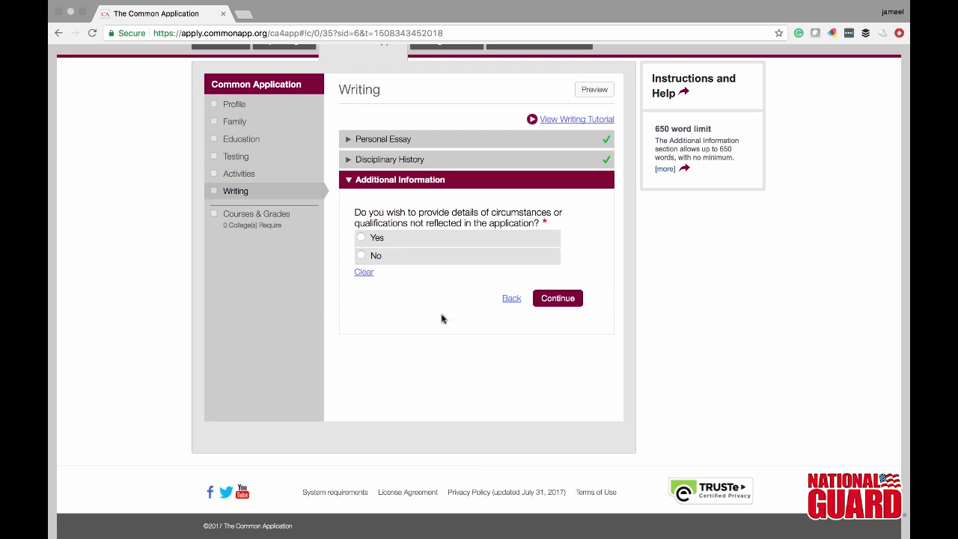
- Answer Yes to sharing additional circumstances under Additional Information, then go to Courses & Grades
click(362, 238)
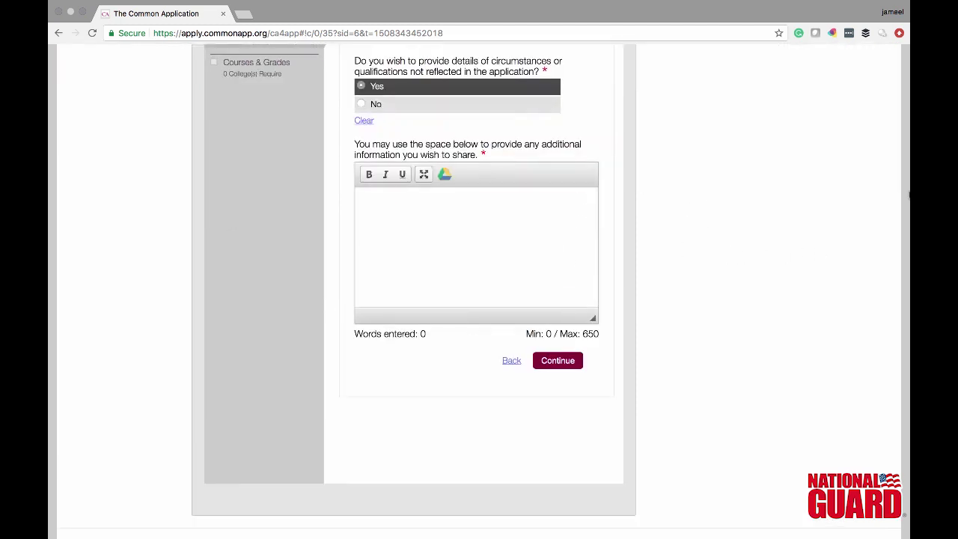
scroll(271, 163, up, 3)
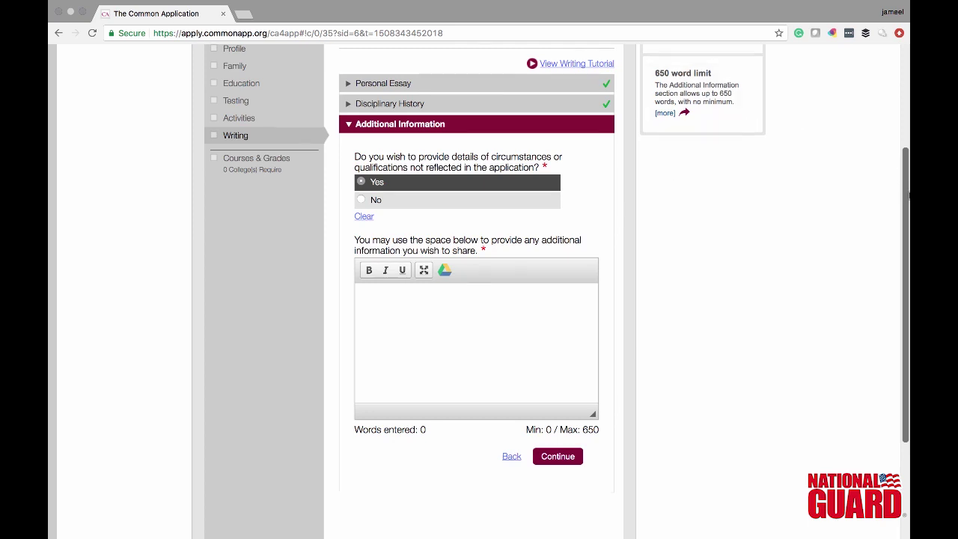
scroll(909, 196, down, 1)
click(272, 165)
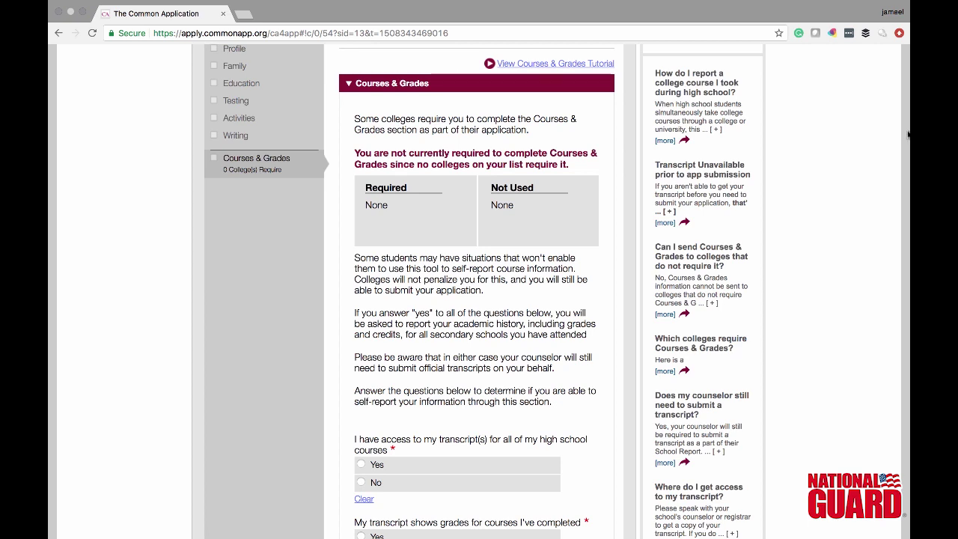
- Answer Yes to transcript access, grades shown, semester scheduling and diploma questions, then save
scroll(907, 134, down, 7)
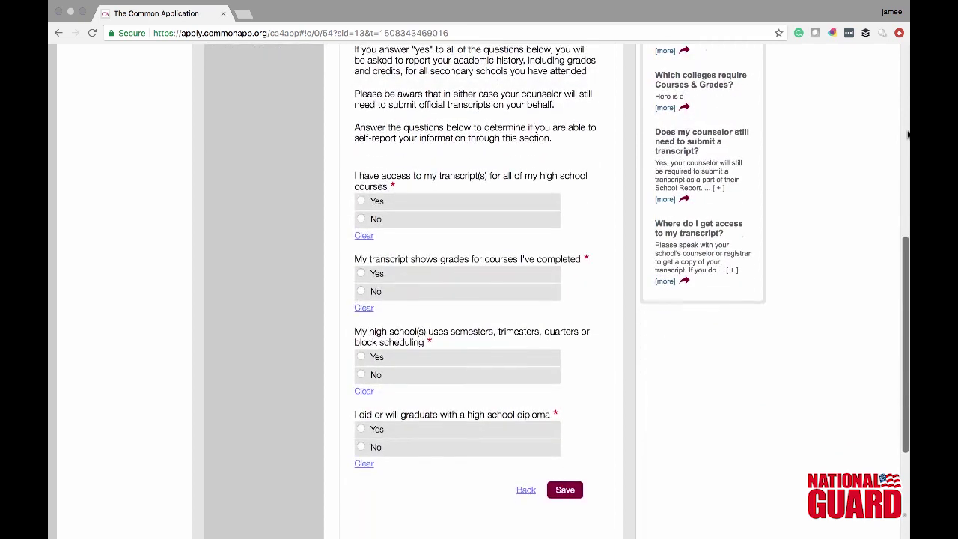
click(362, 200)
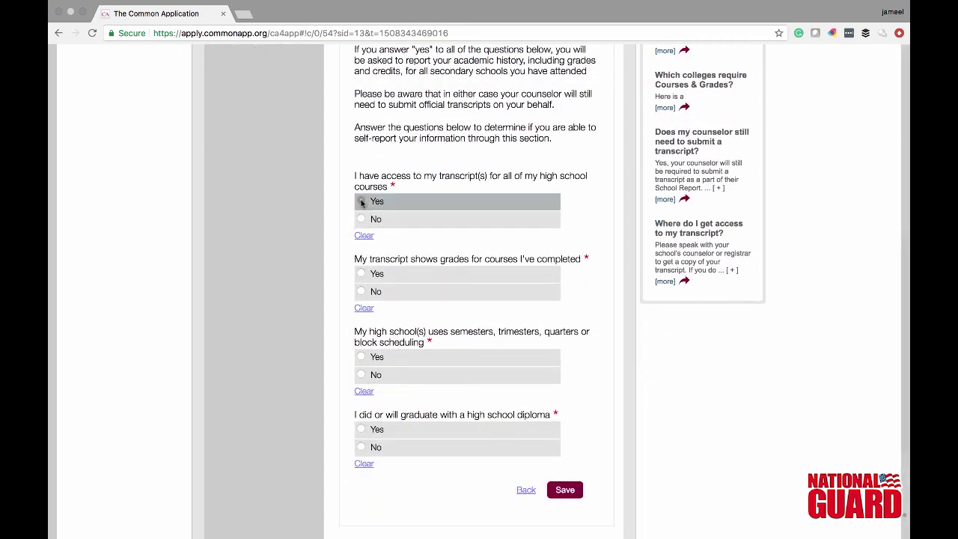
click(360, 274)
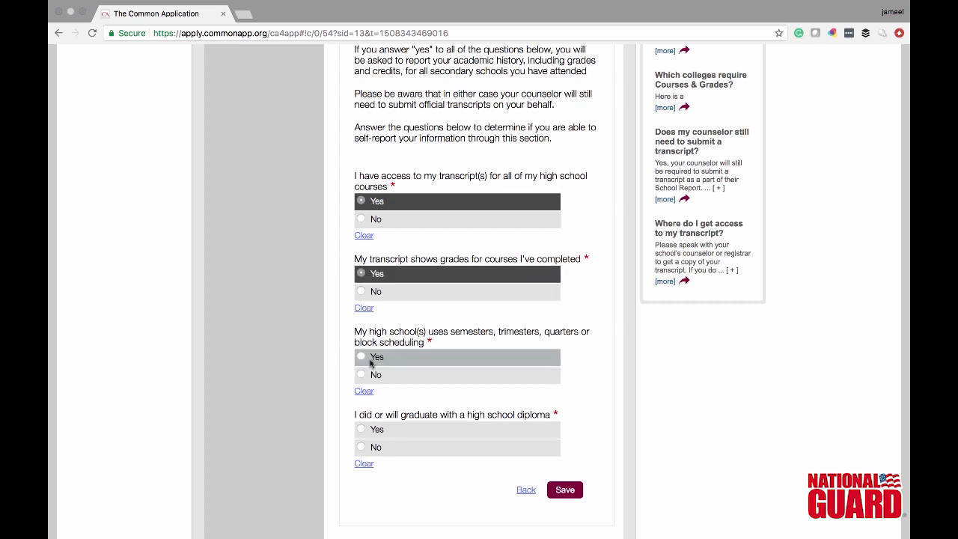
click(368, 362)
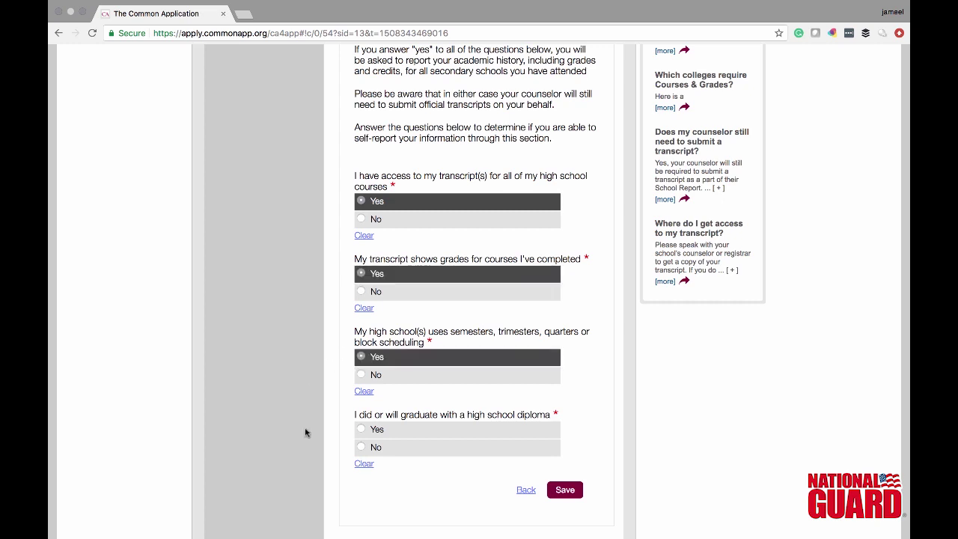
click(362, 431)
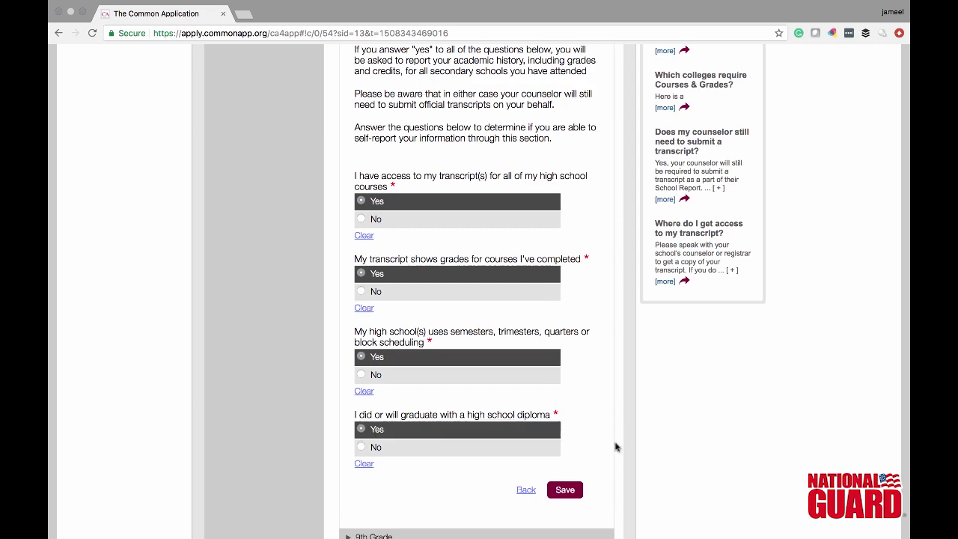
click(570, 490)
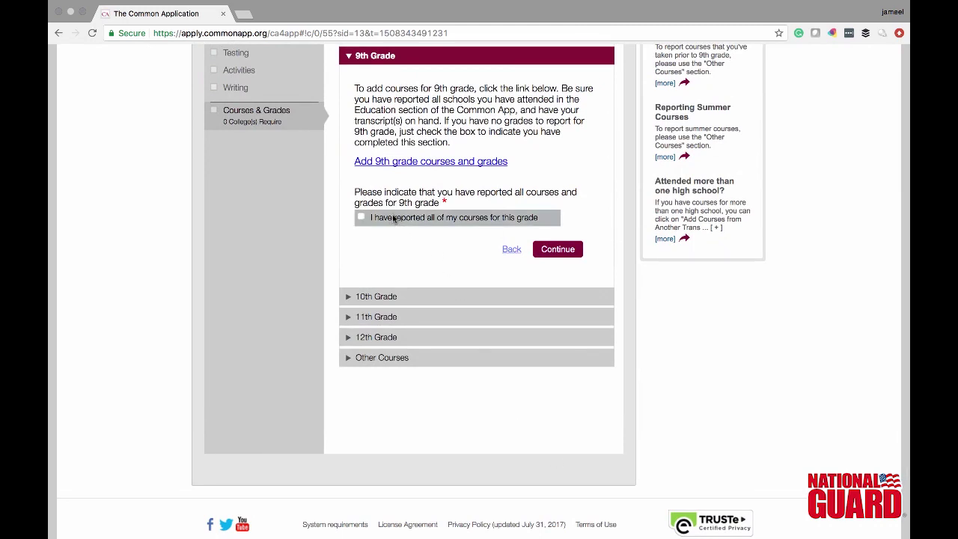
- Open 10th Grade course entry, close the assistant without adding courses, and expand Other Courses
click(395, 299)
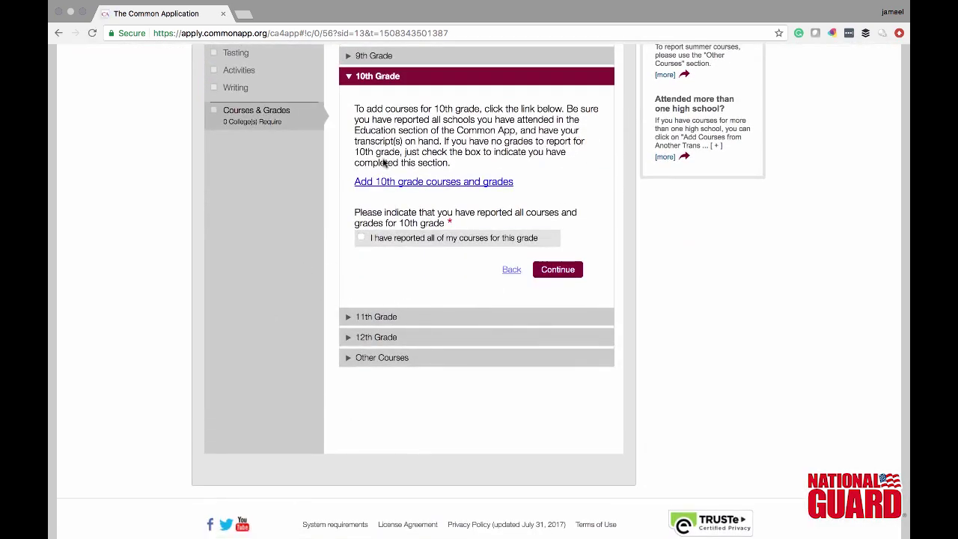
click(404, 183)
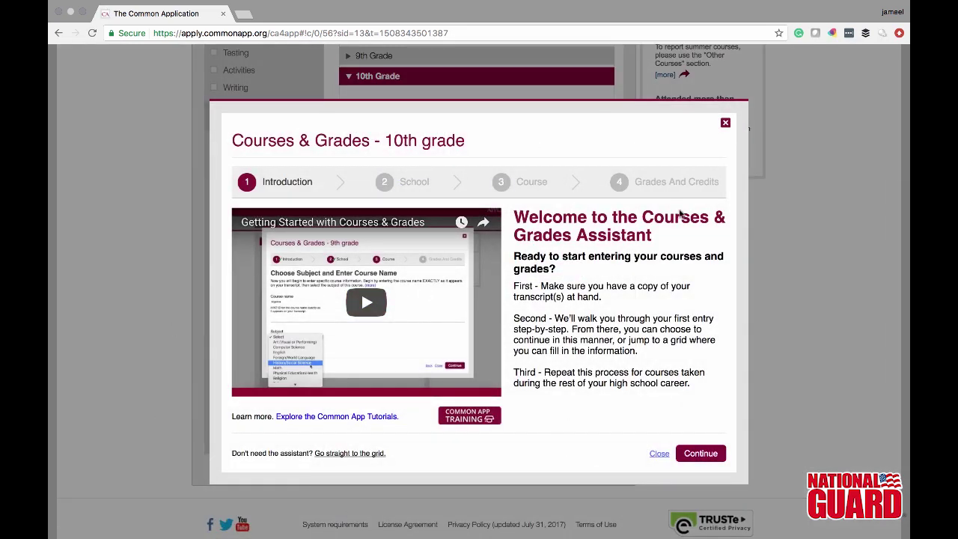
click(726, 122)
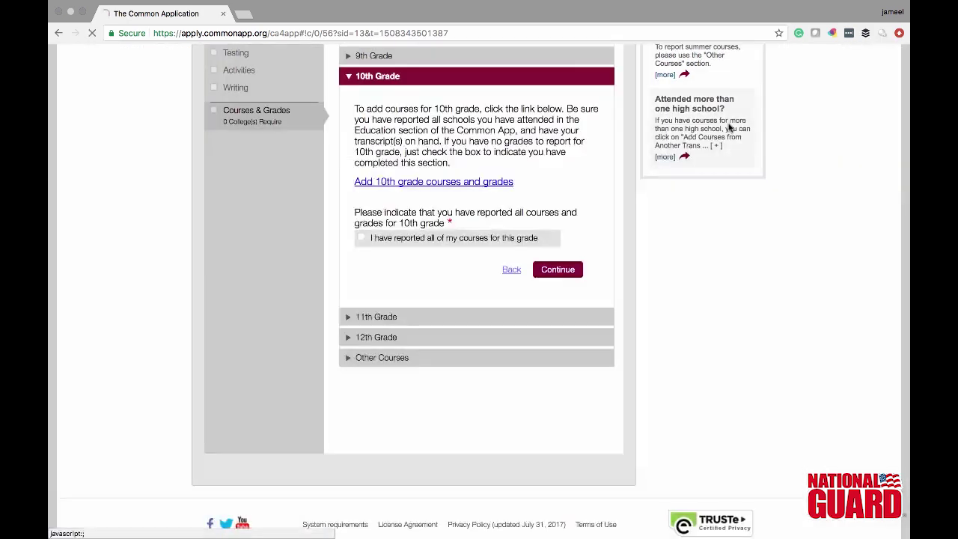
click(454, 361)
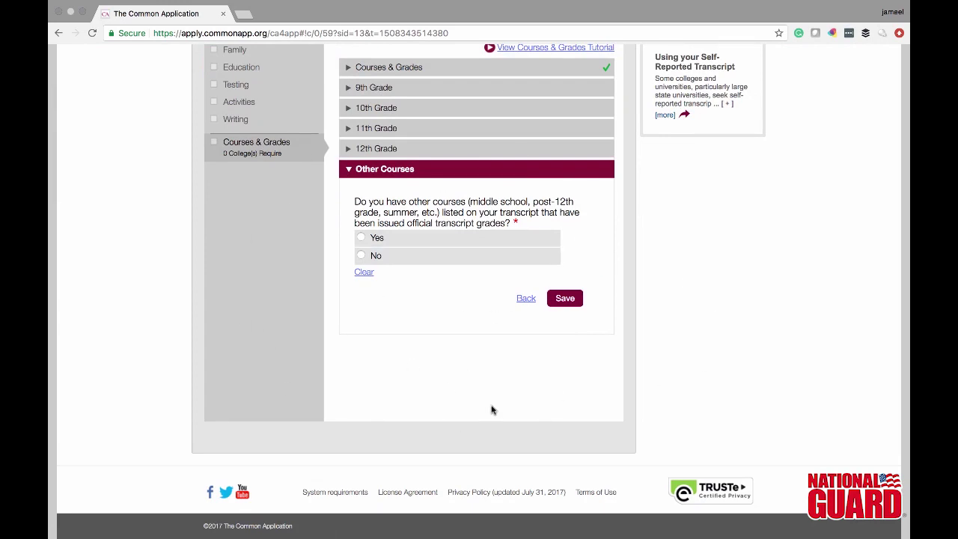
scroll(909, 375, up, 3)
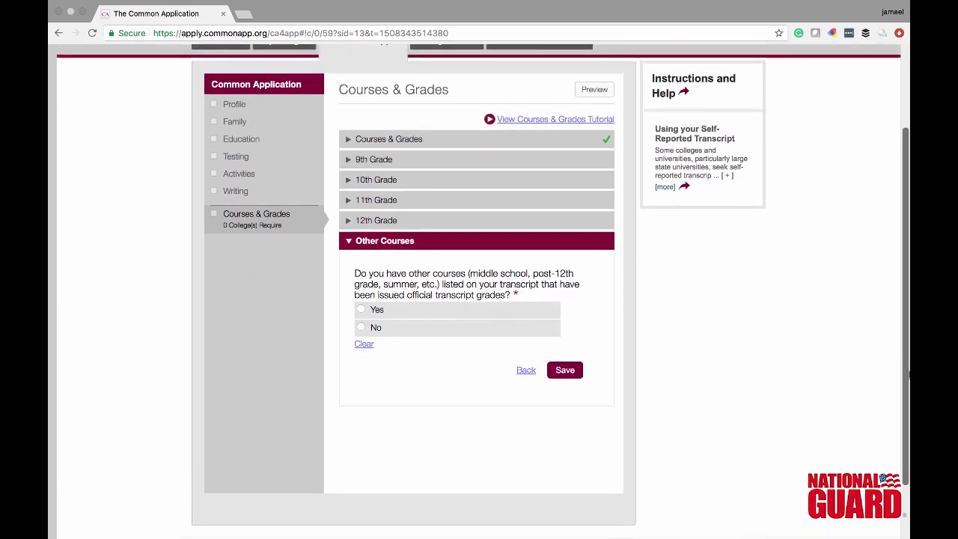